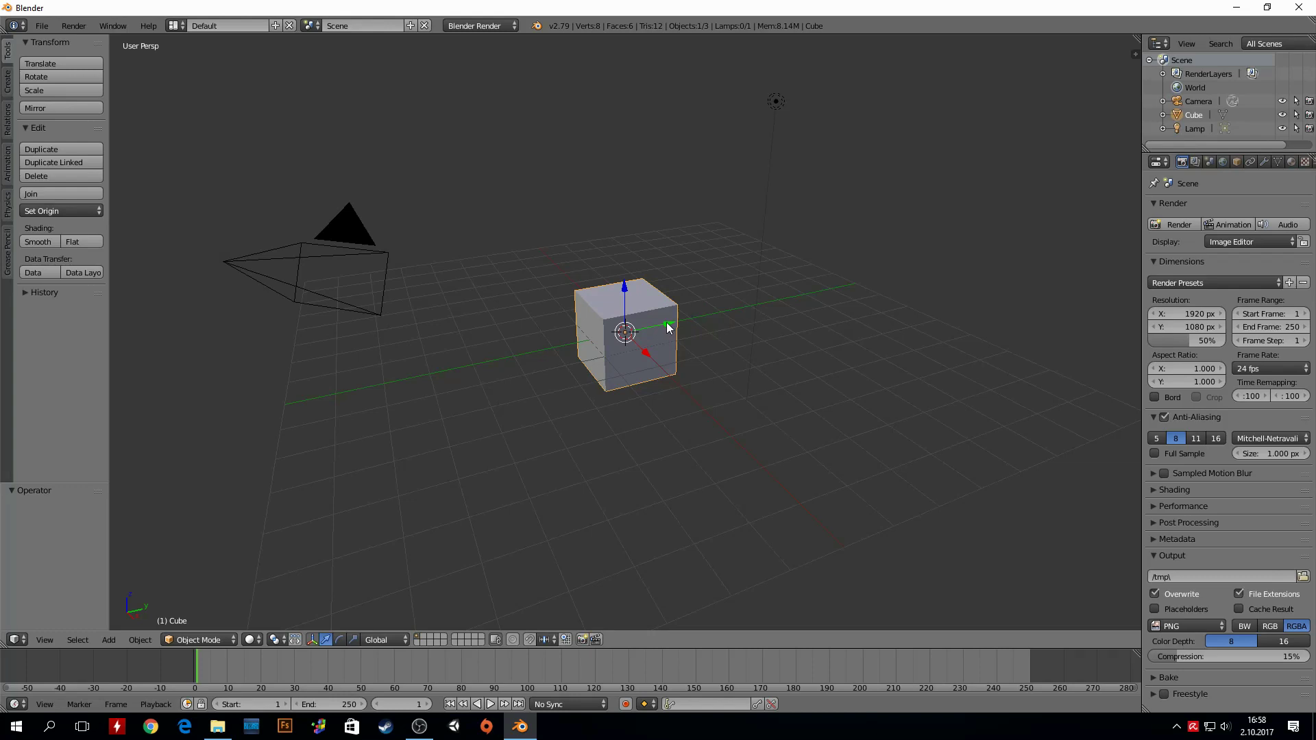
# Move the cube along the X axis away from the scene centre
pyautogui.press('g')
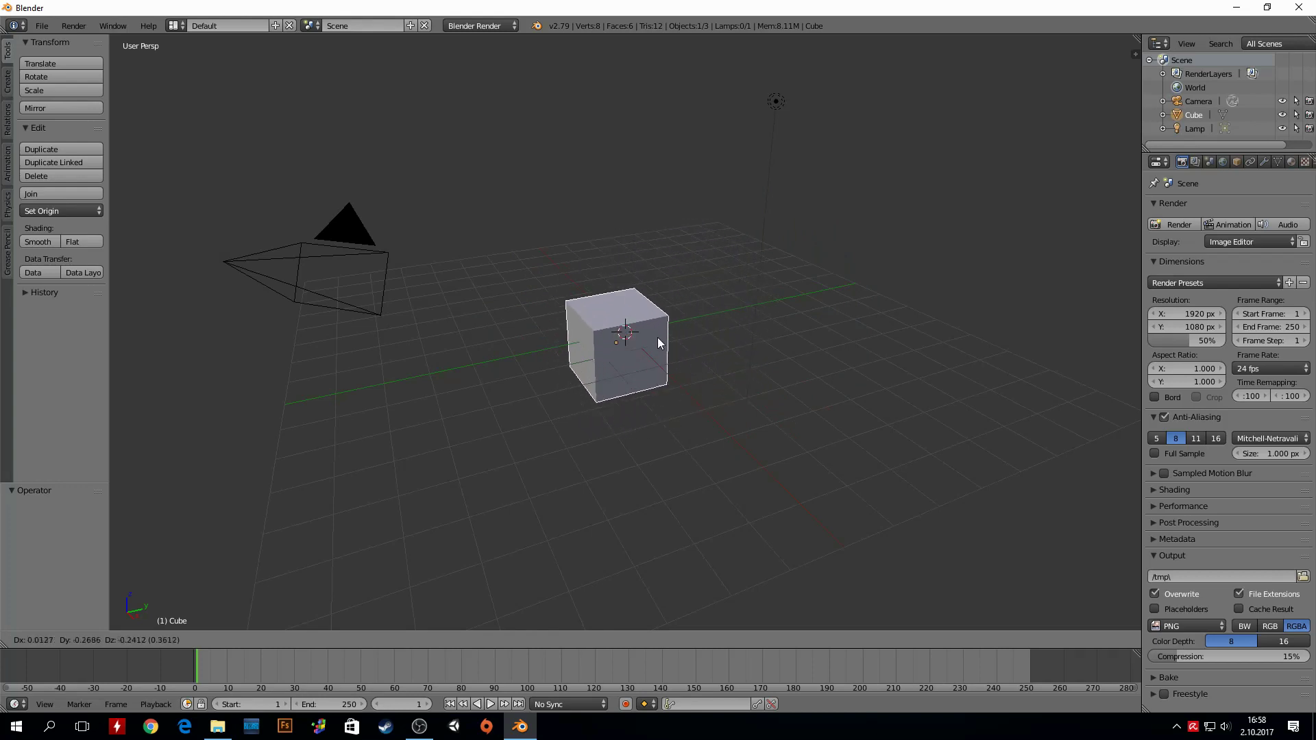
pyautogui.press('x')
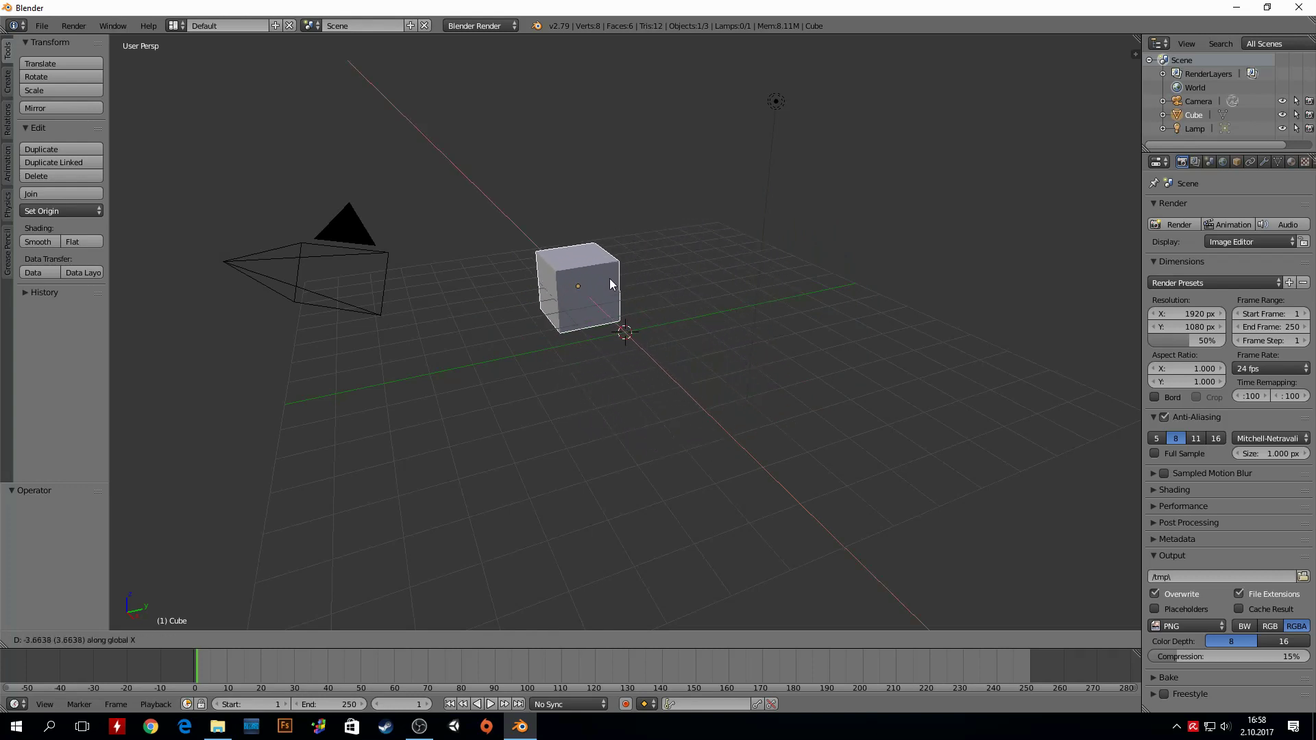
pyautogui.click(568, 261)
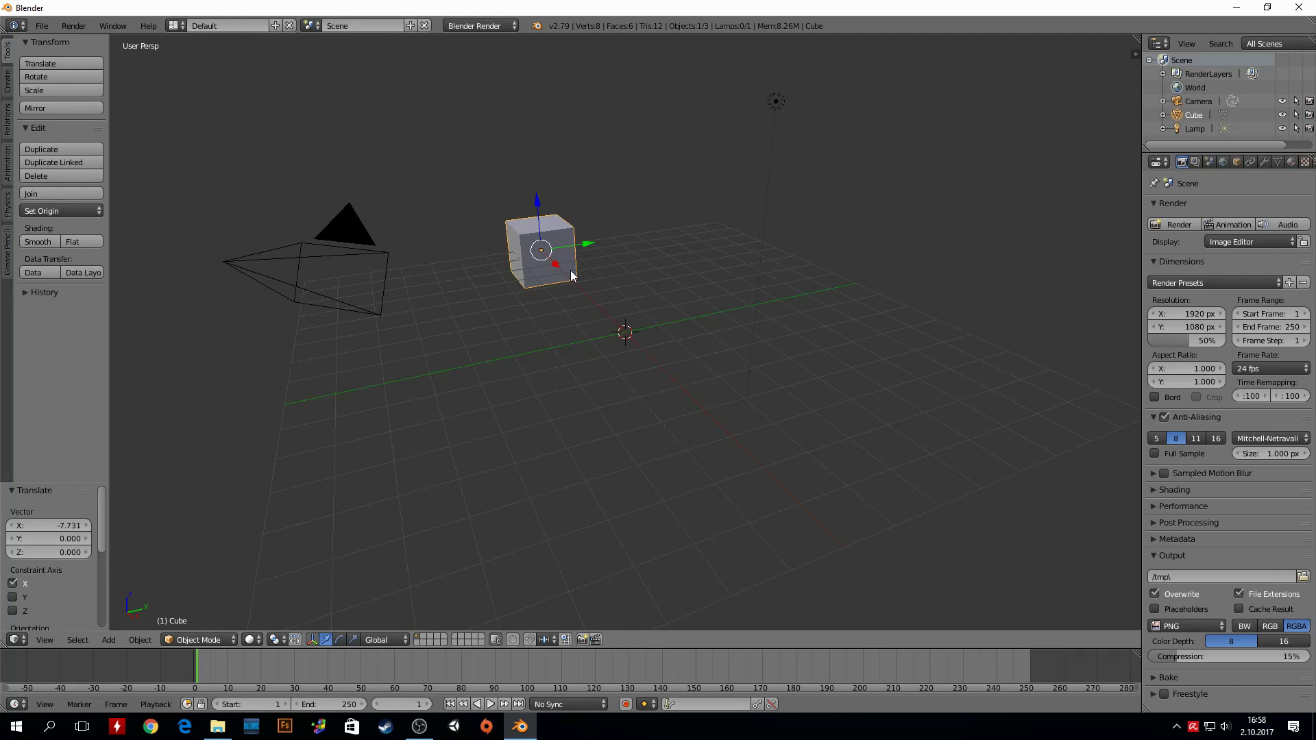
pyautogui.hotkey('shift', 'a')
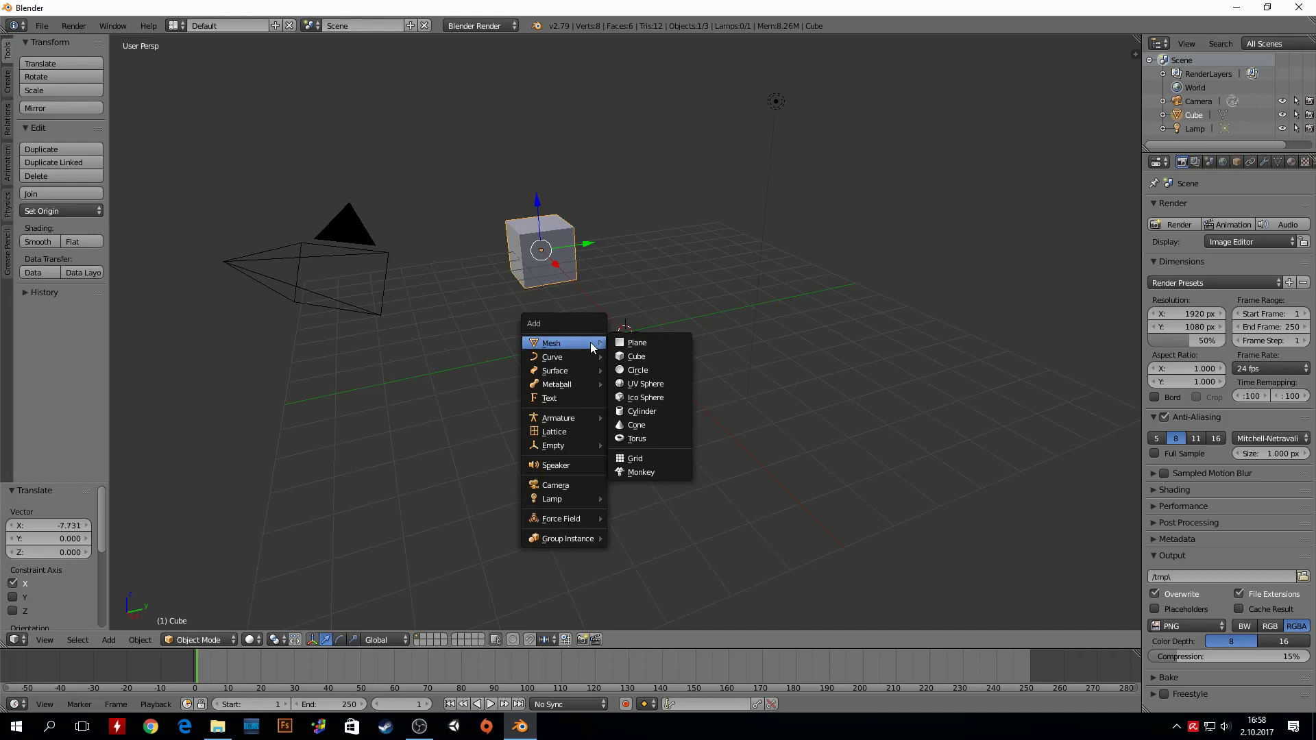
# Add a plane at the scene centre and start scaling it up to about 8.56 times
pyautogui.click(642, 346)
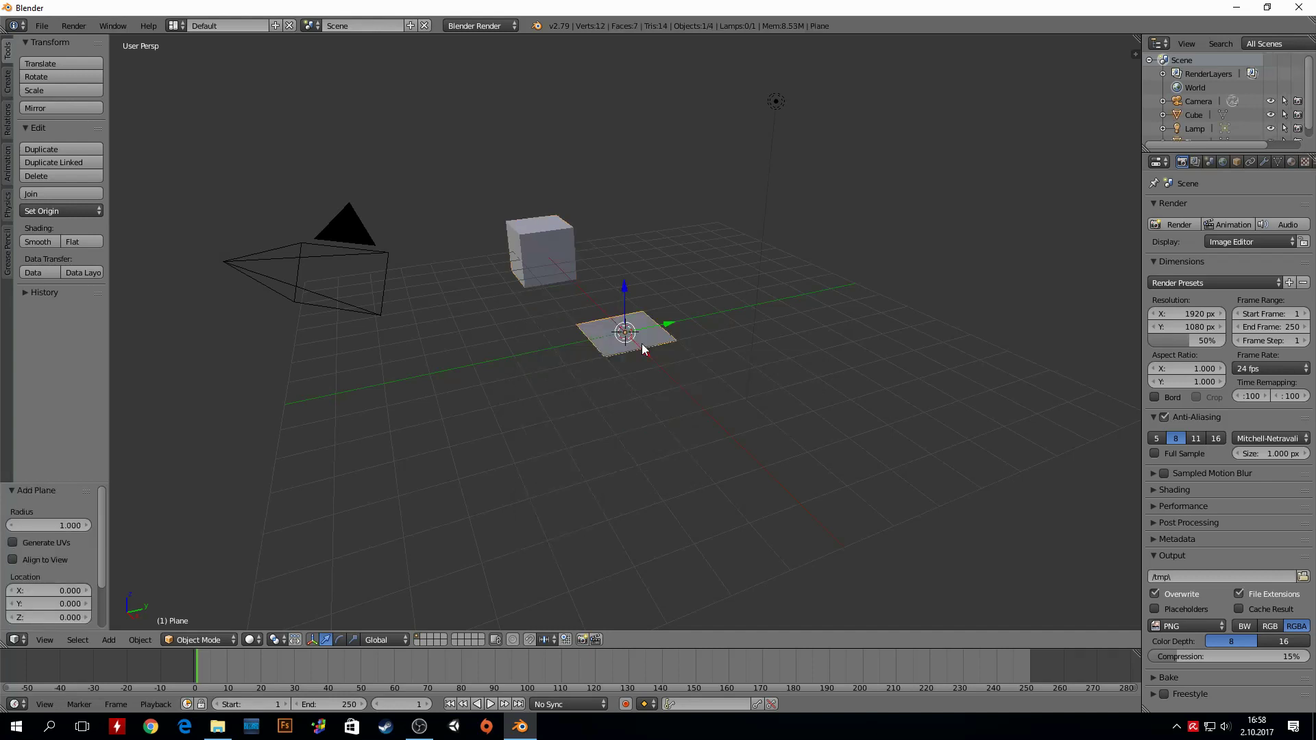
pyautogui.moveTo(811, 305)
pyautogui.mouseDown(button='middle')
pyautogui.moveTo(673, 331)
pyautogui.moveTo(602, 299)
pyautogui.moveTo(596, 188)
pyautogui.moveTo(702, 277)
pyautogui.moveTo(779, 287)
pyautogui.moveTo(893, 253)
pyautogui.moveTo(907, 285)
pyautogui.moveTo(795, 302)
pyautogui.moveTo(681, 280)
pyautogui.mouseUp(button='middle')
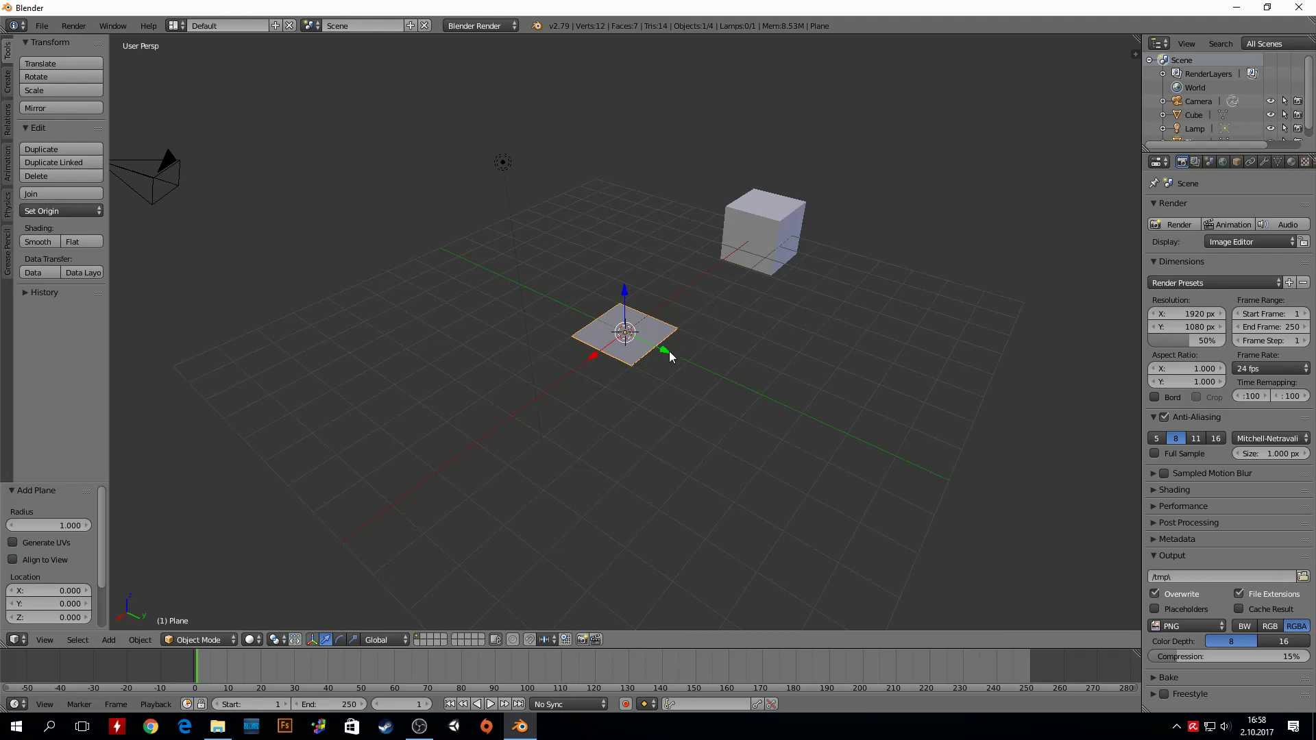
pyautogui.press('s')
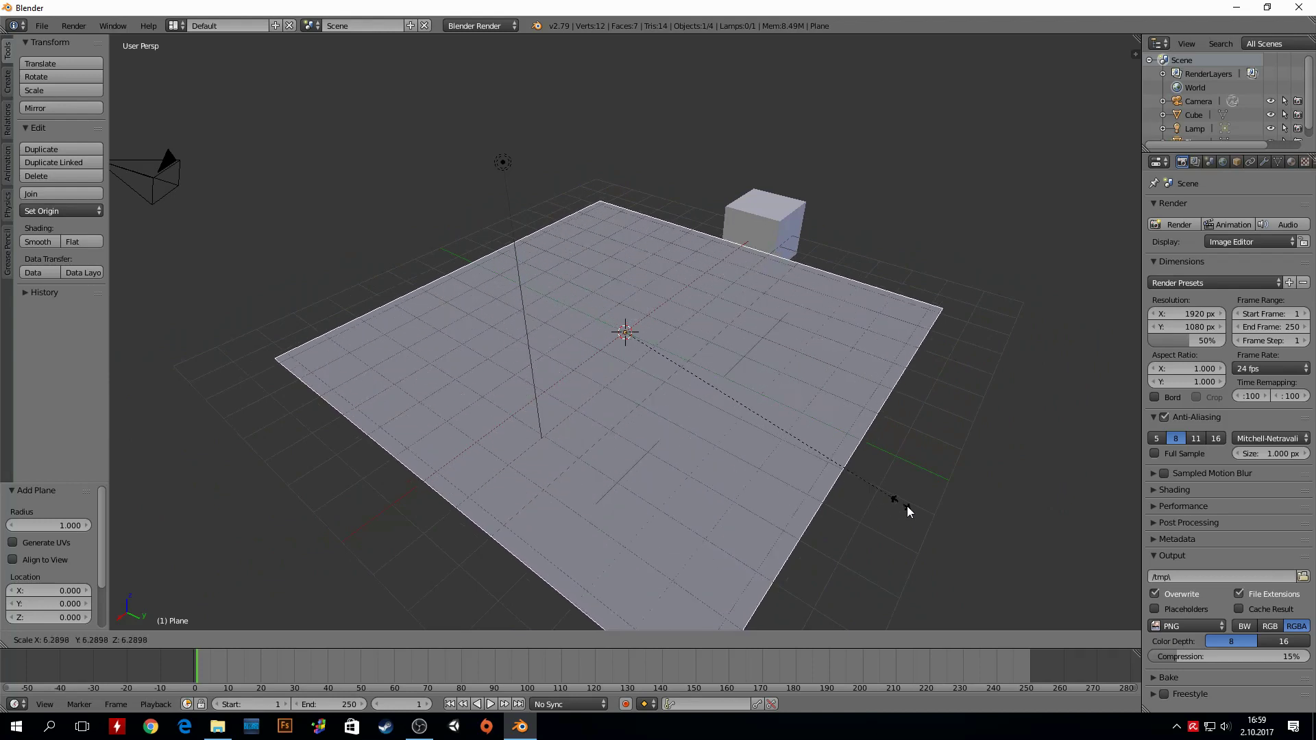
# Keep the floor plane at about 8.56× scale and shift it roughly 1.98 units along X
pyautogui.click(1018, 540)
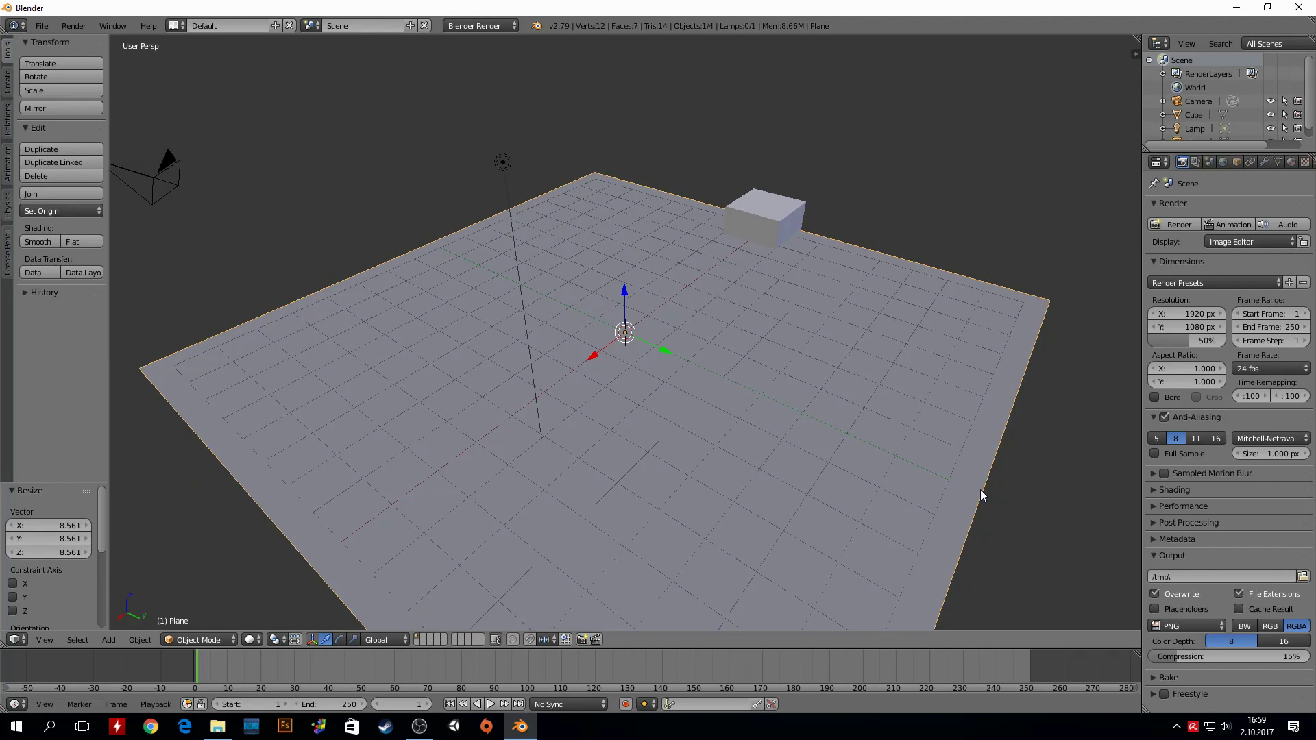
pyautogui.moveTo(980, 489)
pyautogui.mouseDown(button='middle')
pyautogui.moveTo(919, 426)
pyautogui.moveTo(874, 422)
pyautogui.moveTo(799, 445)
pyautogui.moveTo(834, 482)
pyautogui.mouseUp(button='middle')
pyautogui.scroll(-3, 849, 432)
pyautogui.moveTo(869, 379); pyautogui.dragTo(816, 382, button='middle')
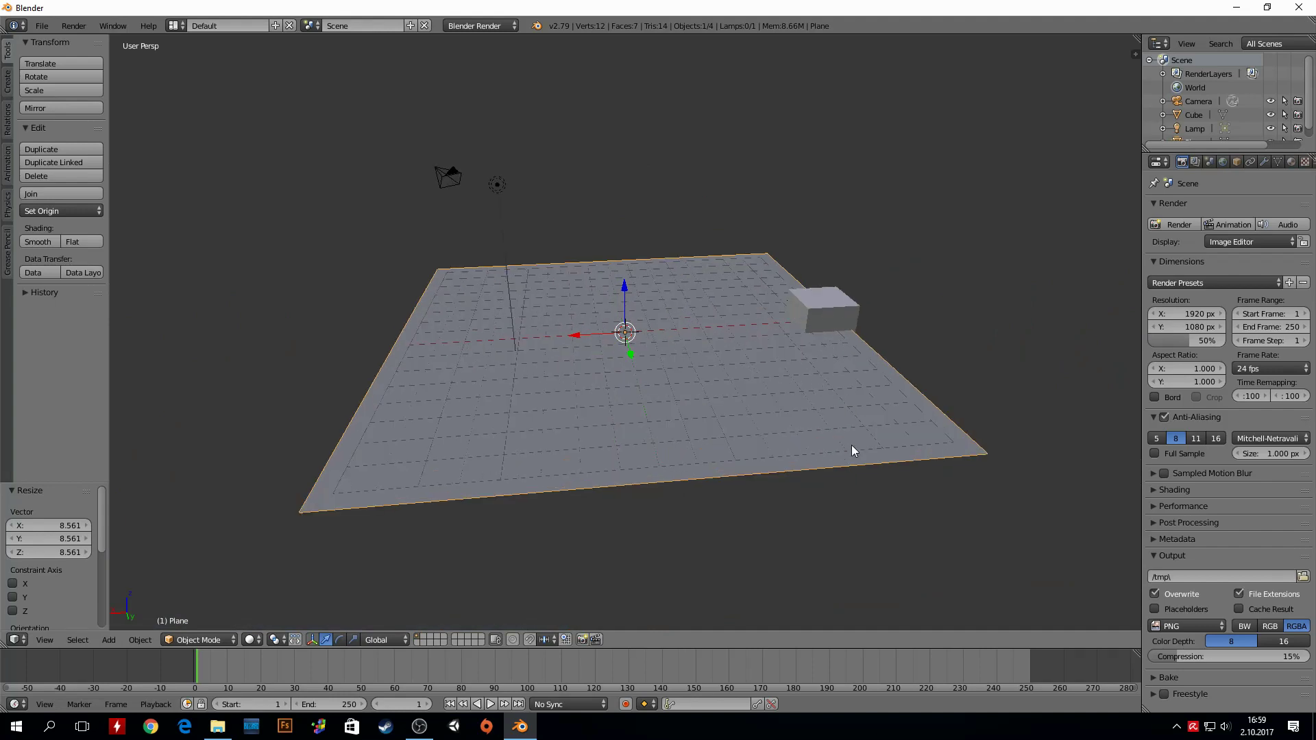
pyautogui.moveTo(582, 331)
pyautogui.mouseDown()
pyautogui.moveTo(726, 334)
pyautogui.moveTo(529, 335)
pyautogui.moveTo(573, 359)
pyautogui.moveTo(572, 437)
pyautogui.moveTo(565, 397)
pyautogui.mouseUp()
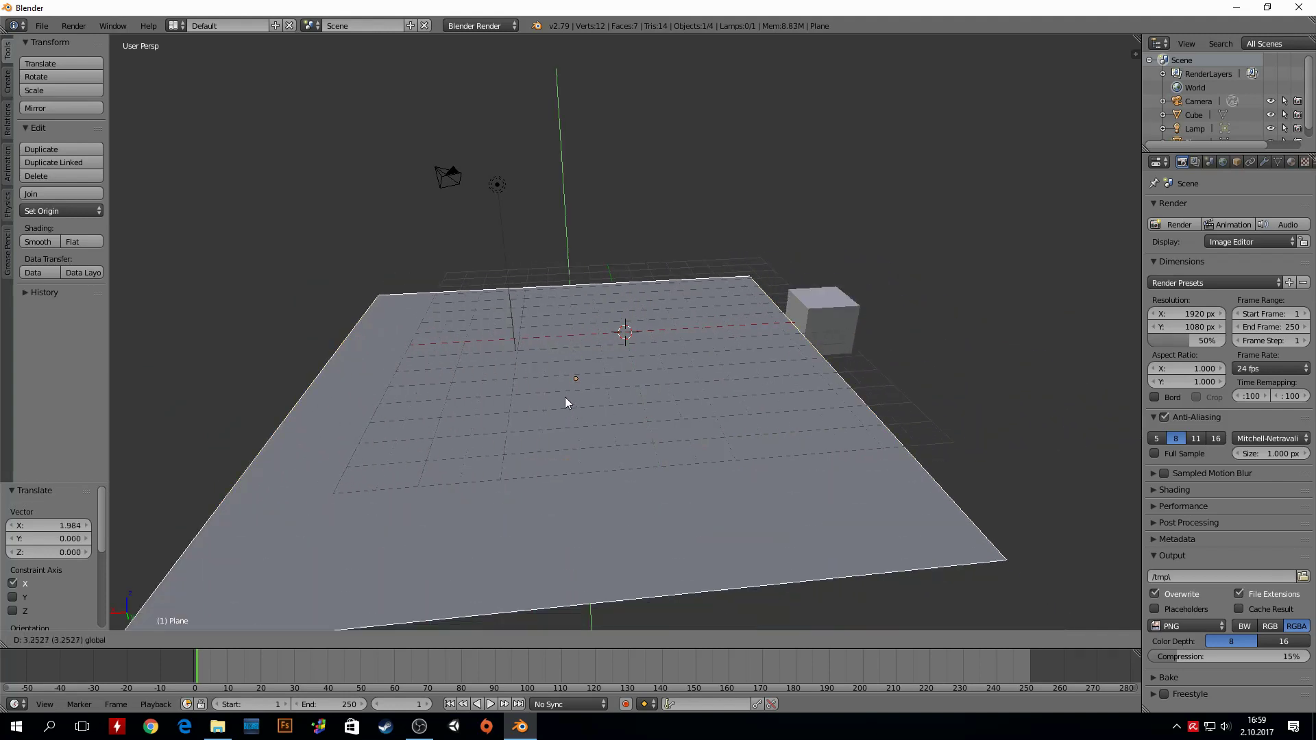
# Slide the cube along X and rotate it about -23 degrees around Z
pyautogui.rightClick(835, 321)
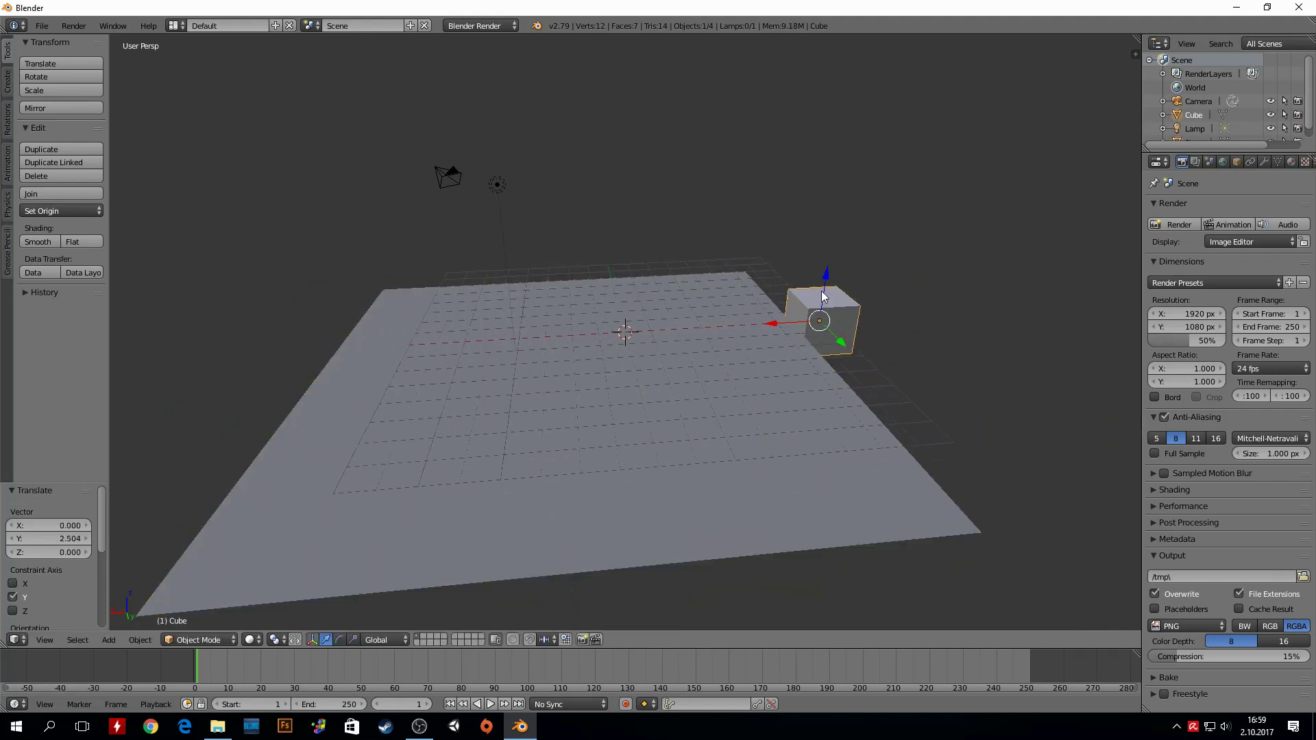
pyautogui.moveTo(797, 327)
pyautogui.mouseDown()
pyautogui.moveTo(574, 323)
pyautogui.moveTo(597, 279)
pyautogui.mouseUp()
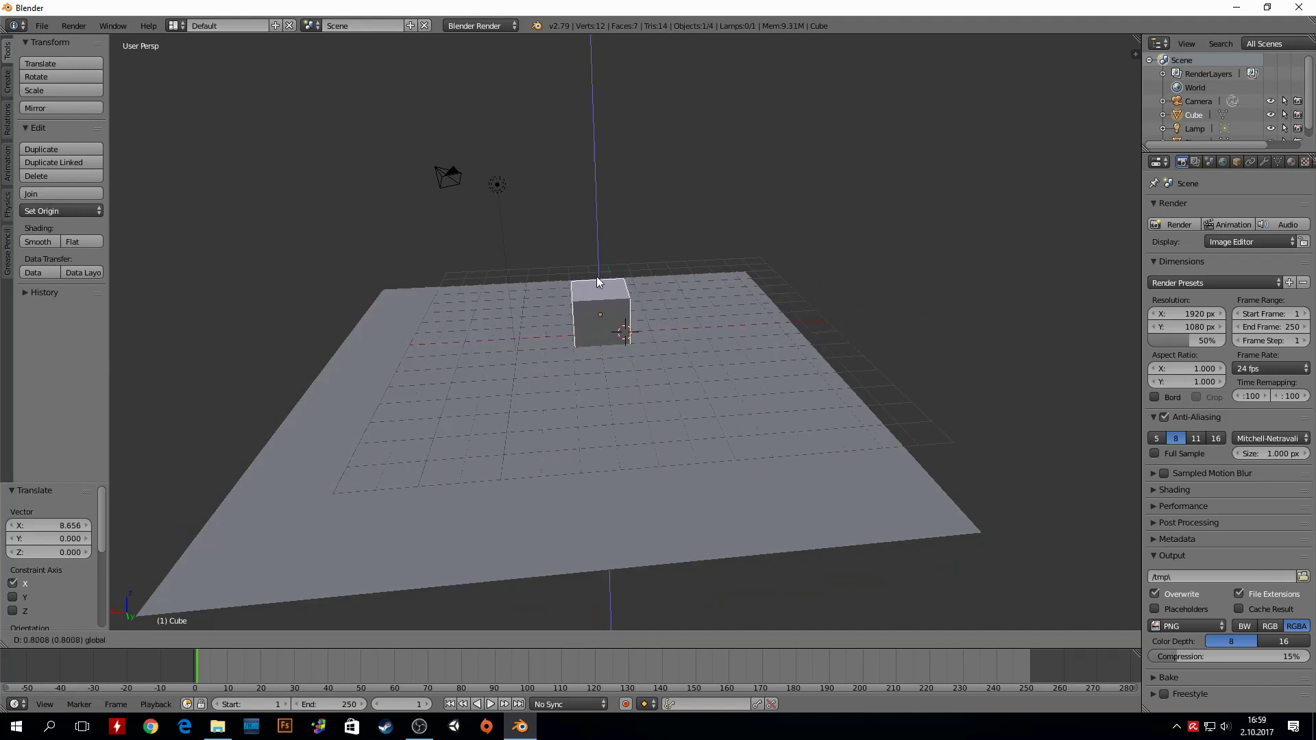
pyautogui.press('r')
pyautogui.press('z')
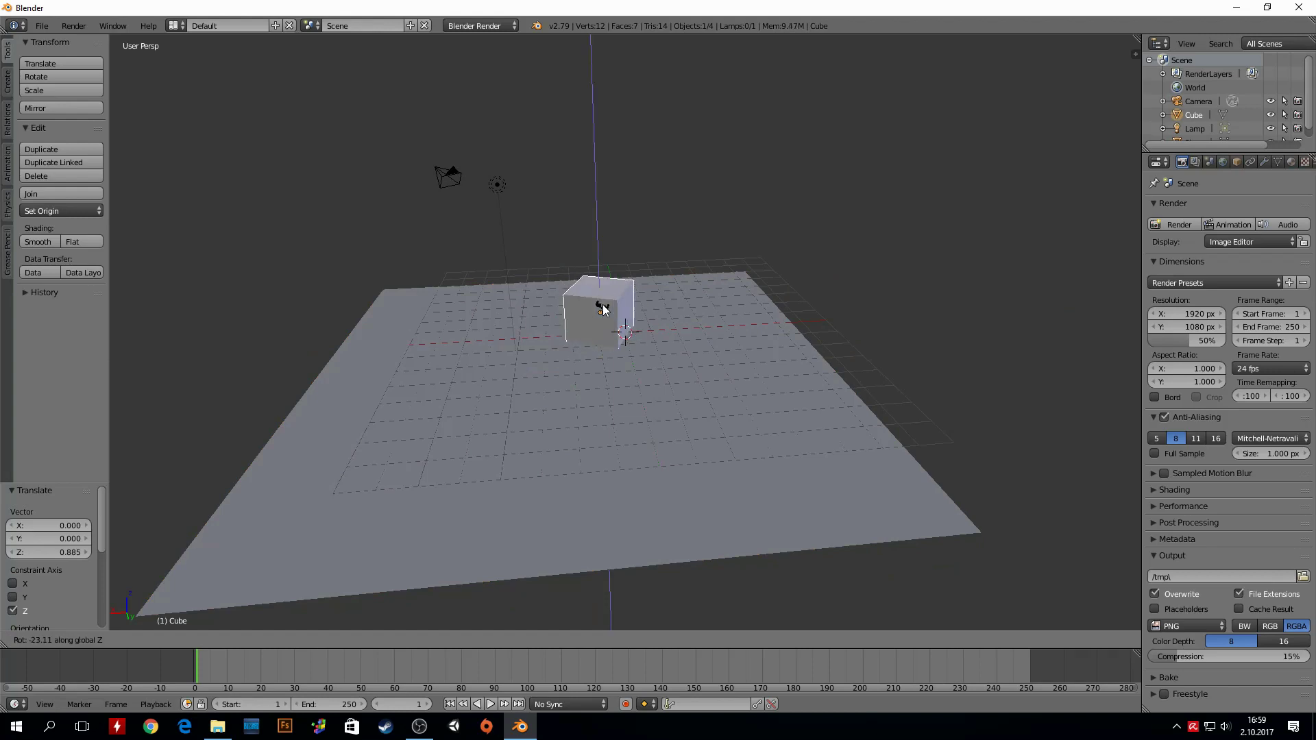
pyautogui.click(604, 302)
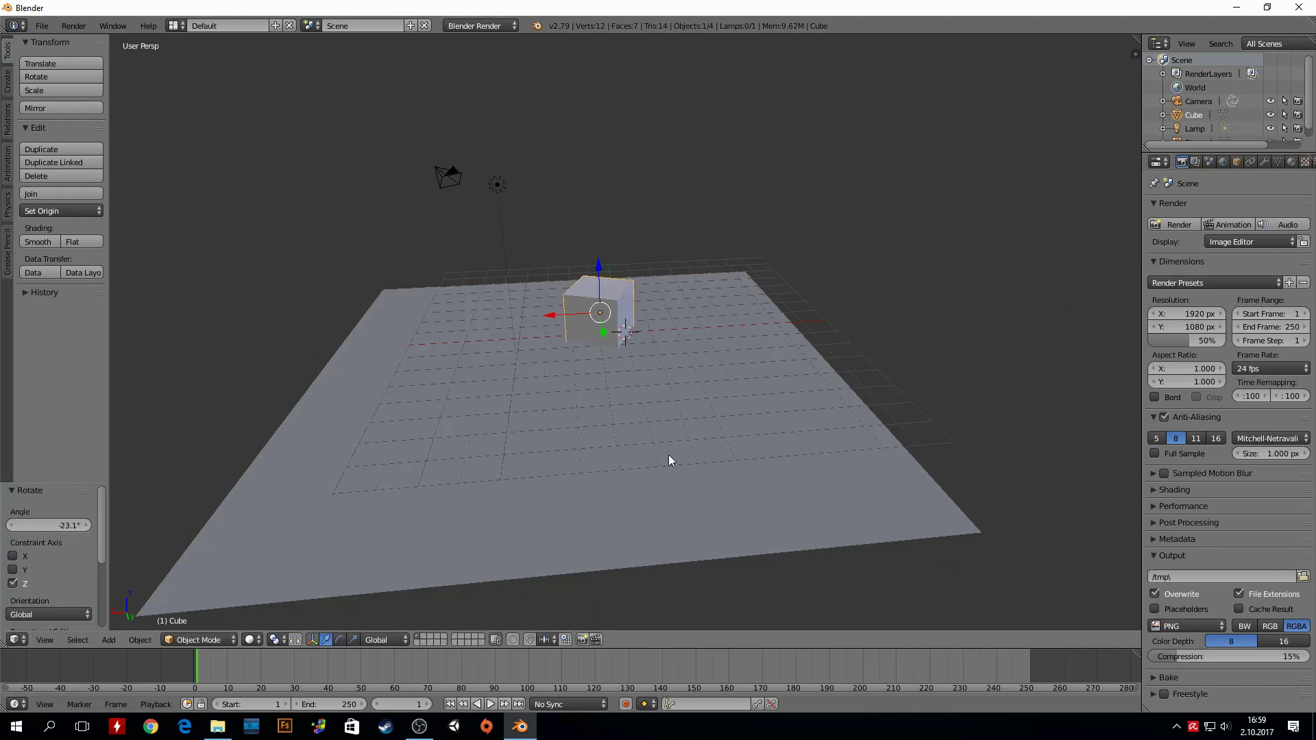
# Adjust the cube along X and Y so it rests on the floor's far side
pyautogui.click(355, 483)
pyautogui.moveTo(552, 314); pyautogui.dragTo(635, 313)
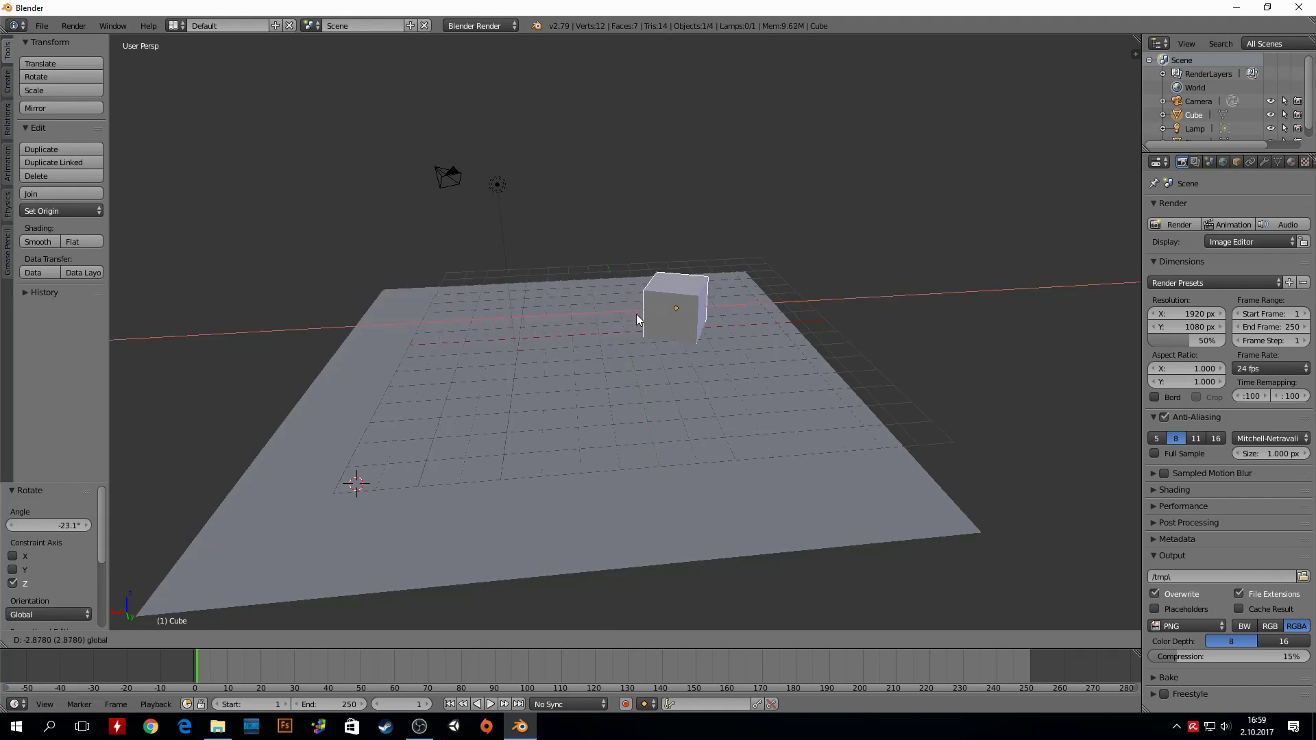
pyautogui.moveTo(636, 314)
pyautogui.mouseDown()
pyautogui.moveTo(600, 326)
pyautogui.moveTo(617, 318)
pyautogui.mouseUp()
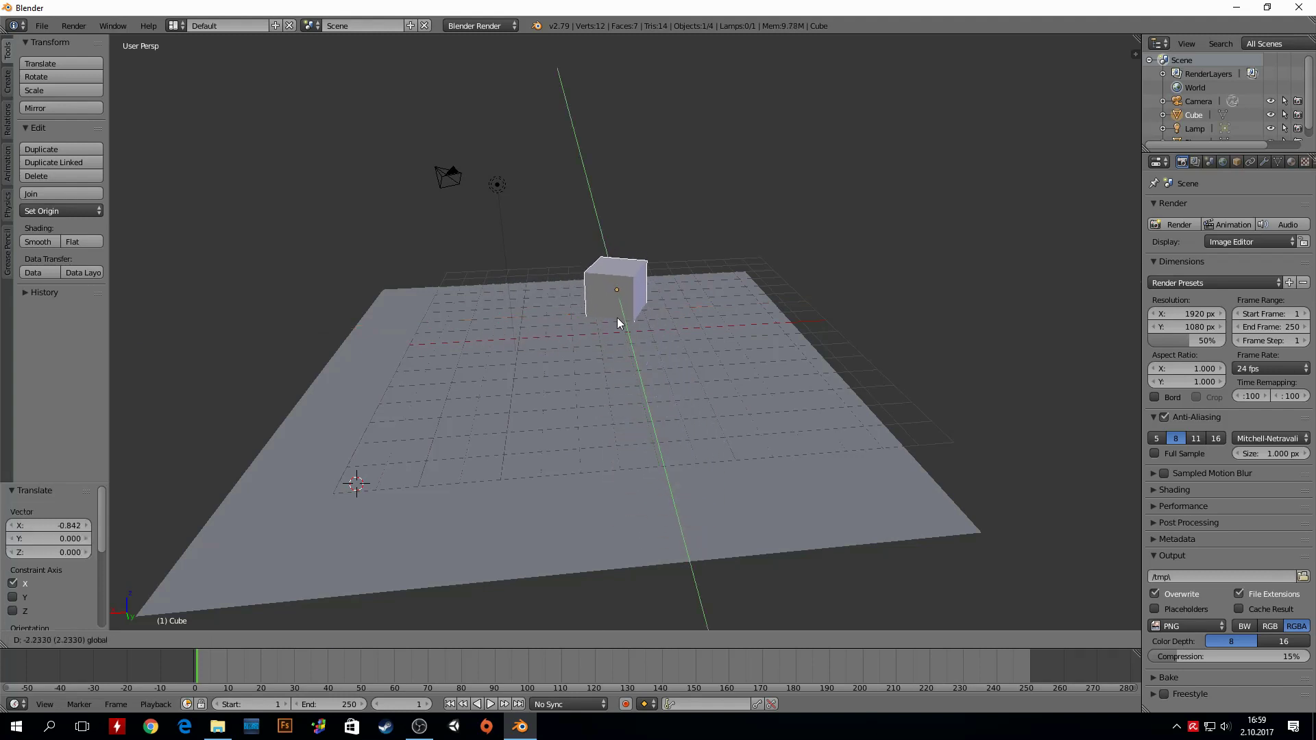
pyautogui.moveTo(617, 318); pyautogui.dragTo(632, 331)
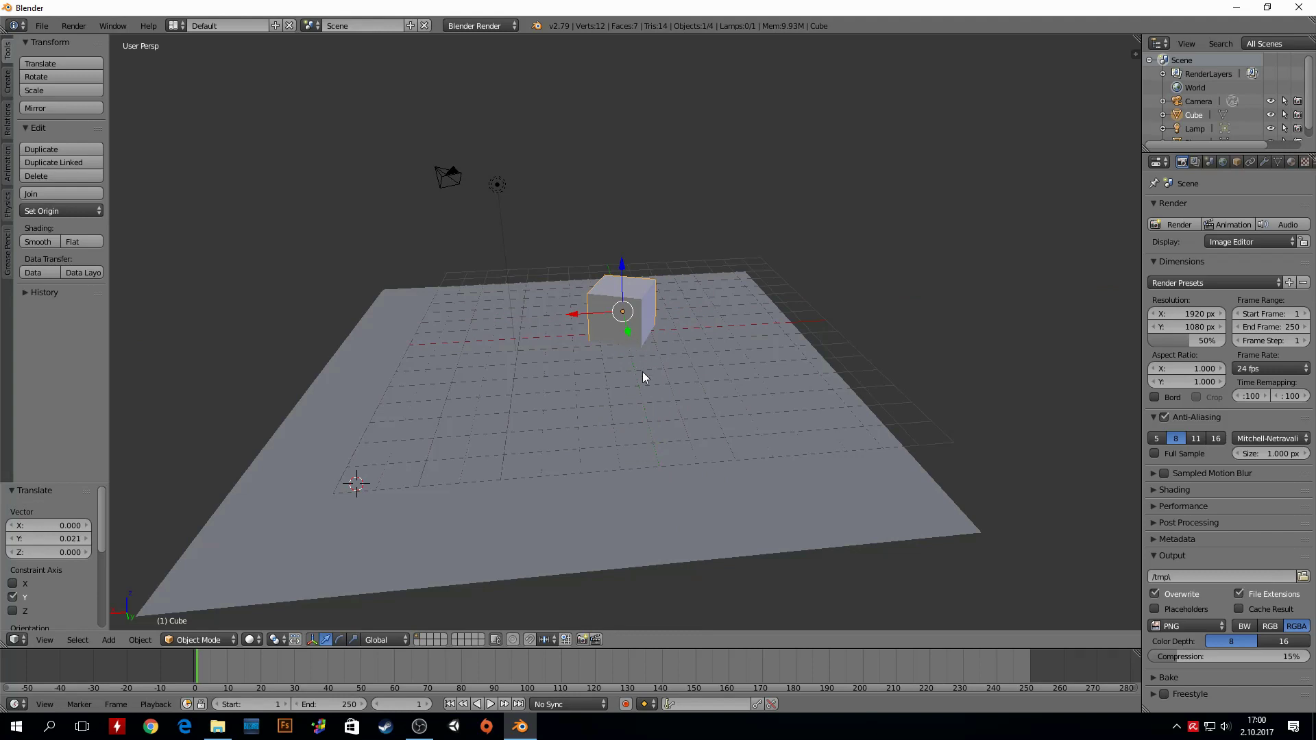
pyautogui.click(573, 315)
# Place the 3D cursor near the floor's front-left
pyautogui.click(409, 411)
pyautogui.click(410, 486)
pyautogui.click(569, 495)
pyautogui.click(301, 501)
# Add a second cube at the 3D cursor on the floor's front-left
pyautogui.hotkey('shift', 'a')
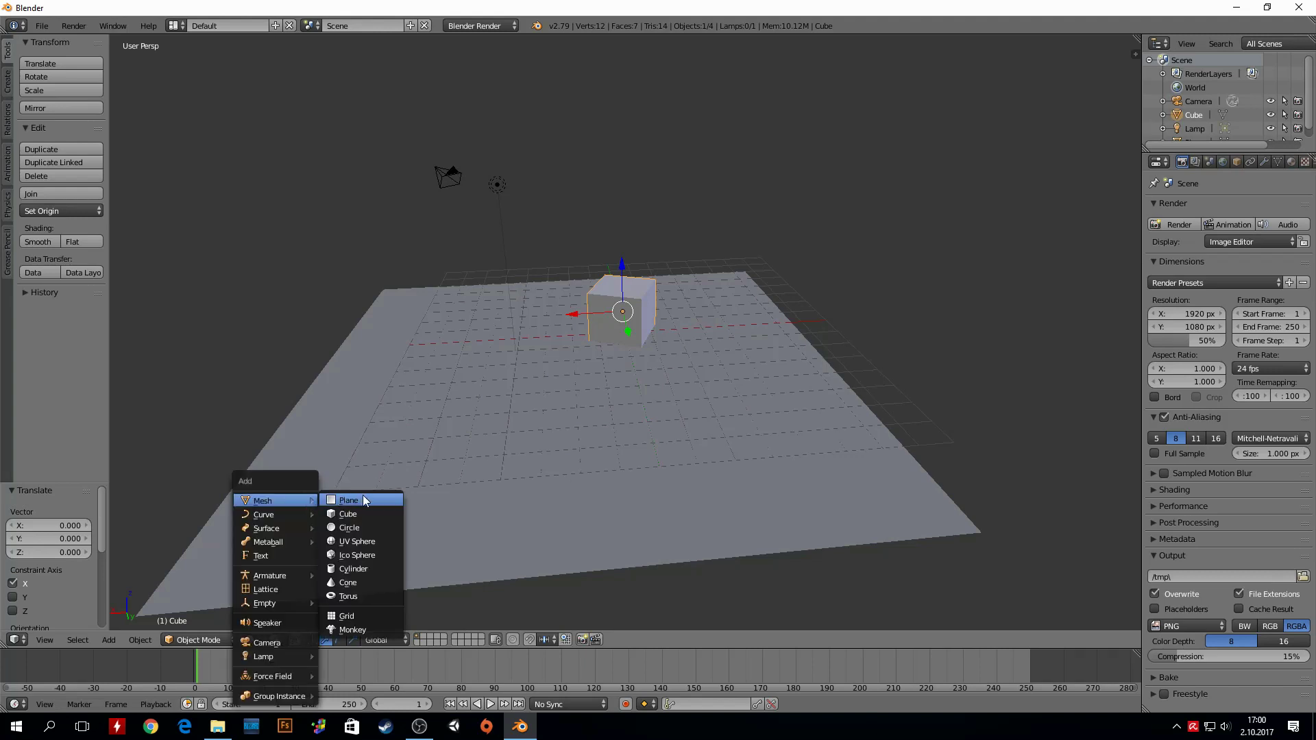
pyautogui.click(367, 516)
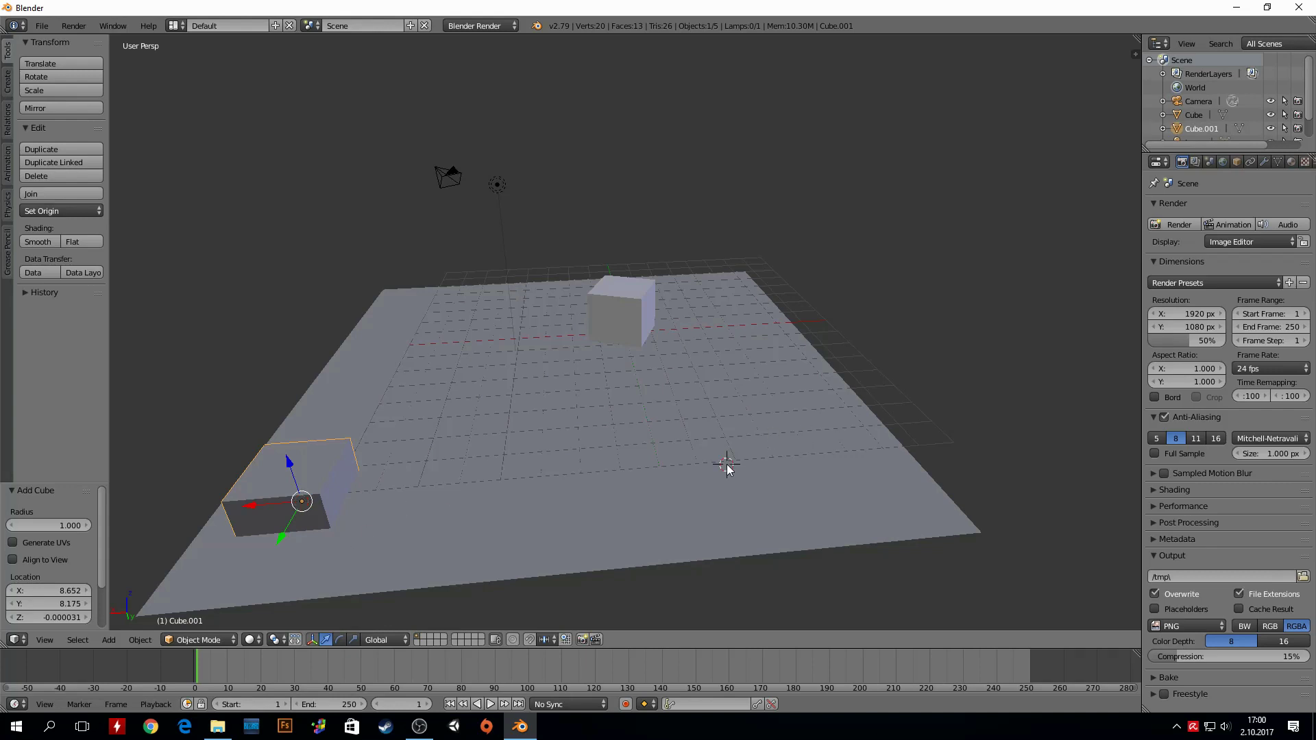
pyautogui.hotkey('shift', 'a')
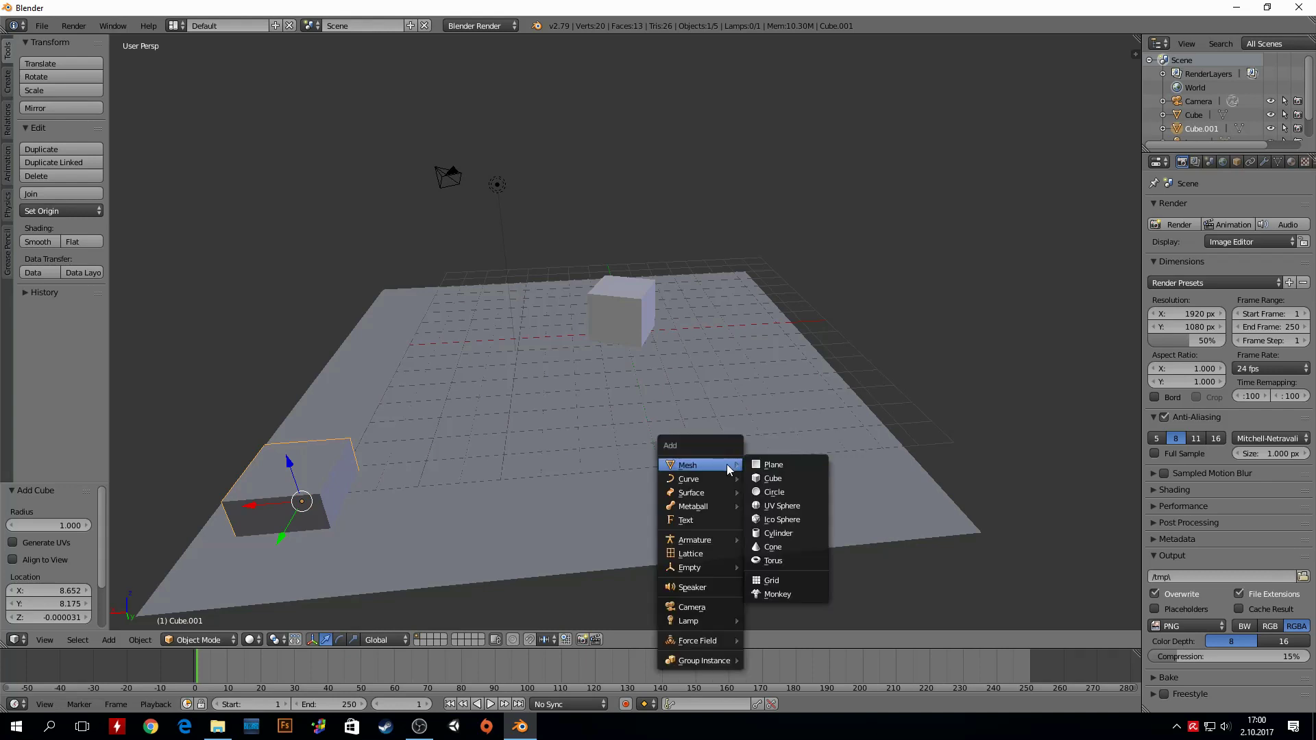
# Add a UV sphere and lift it about 1.09 units above the floor
pyautogui.click(778, 507)
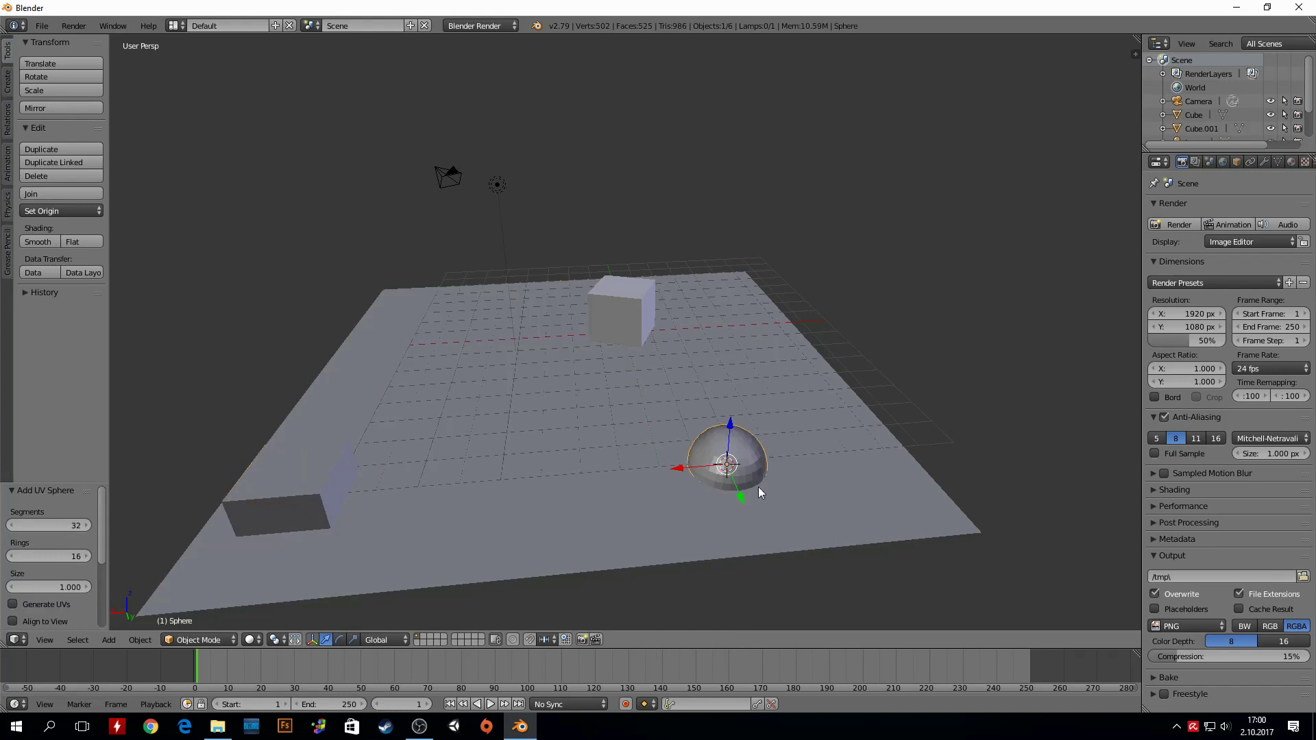
pyautogui.moveTo(713, 485)
pyautogui.mouseDown(button='middle')
pyautogui.moveTo(663, 434)
pyautogui.moveTo(759, 478)
pyautogui.moveTo(726, 424)
pyautogui.moveTo(811, 430)
pyautogui.moveTo(690, 404)
pyautogui.moveTo(614, 430)
pyautogui.moveTo(672, 400)
pyautogui.moveTo(517, 376)
pyautogui.moveTo(645, 411)
pyautogui.moveTo(649, 439)
pyautogui.mouseUp(button='middle')
pyautogui.scroll(2, 641, 401)
pyautogui.scroll(3, 655, 470)
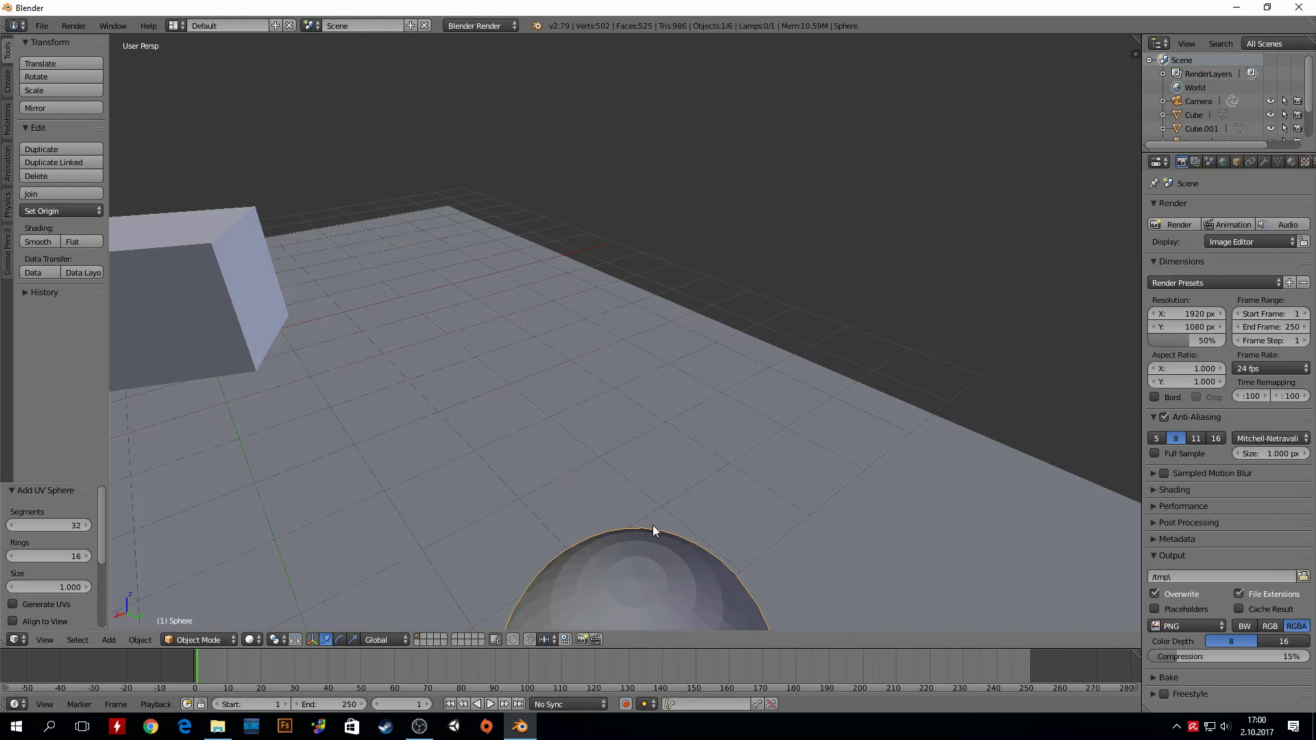
pyautogui.moveTo(653, 525)
pyautogui.mouseDown(button='middle')
pyautogui.moveTo(650, 413)
pyautogui.moveTo(673, 384)
pyautogui.moveTo(660, 393)
pyautogui.moveTo(669, 412)
pyautogui.mouseUp(button='middle')
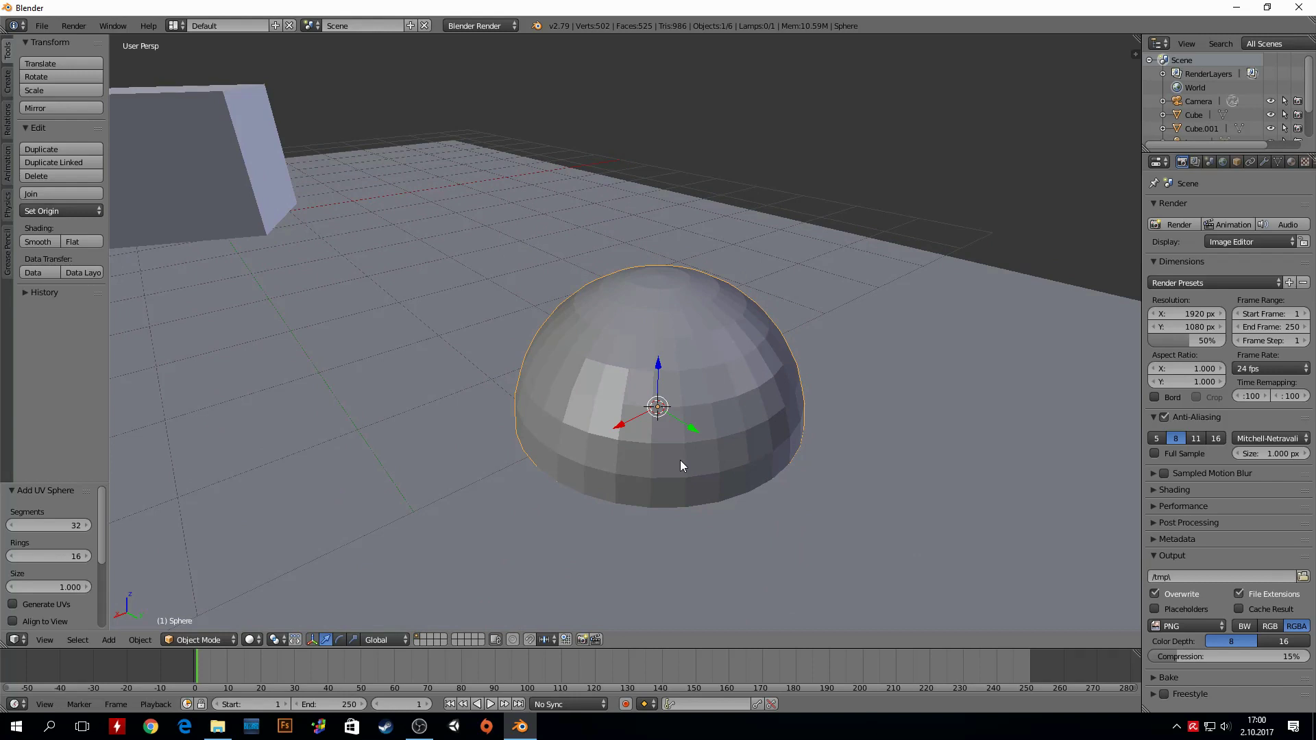
pyautogui.press('g')
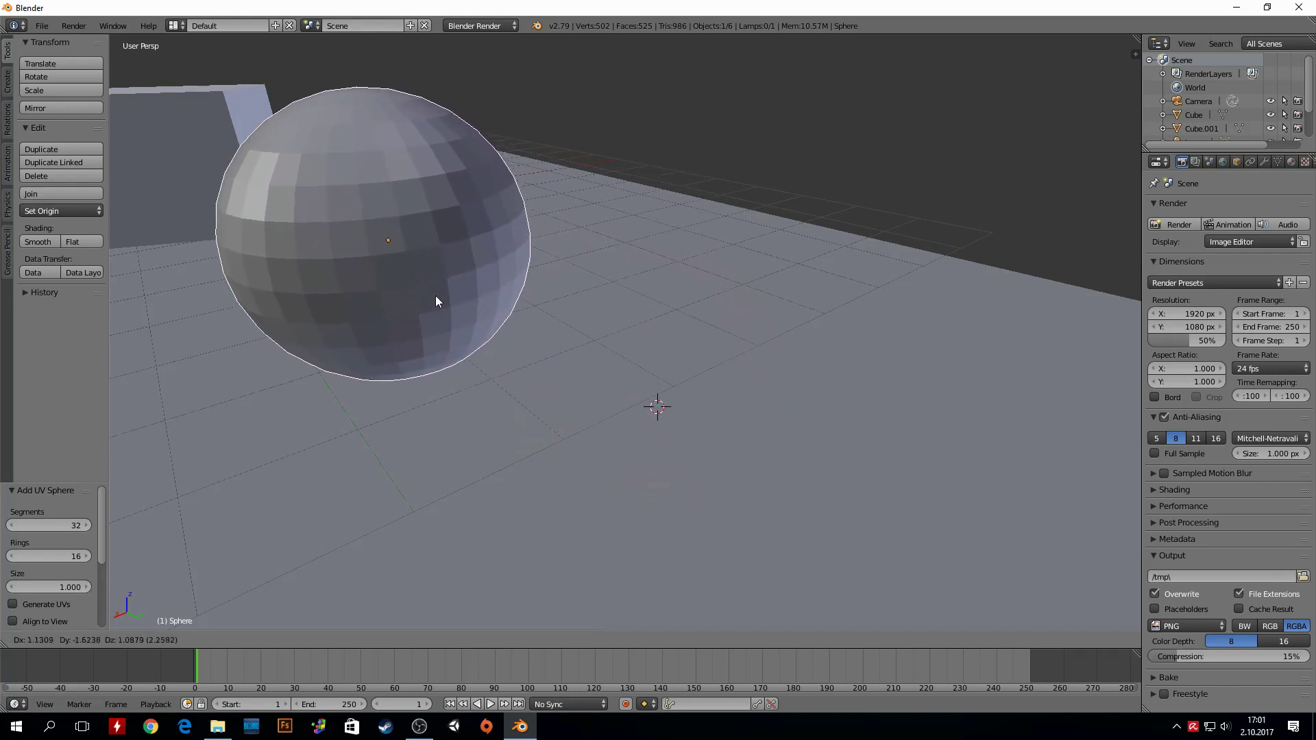
pyautogui.click(436, 297)
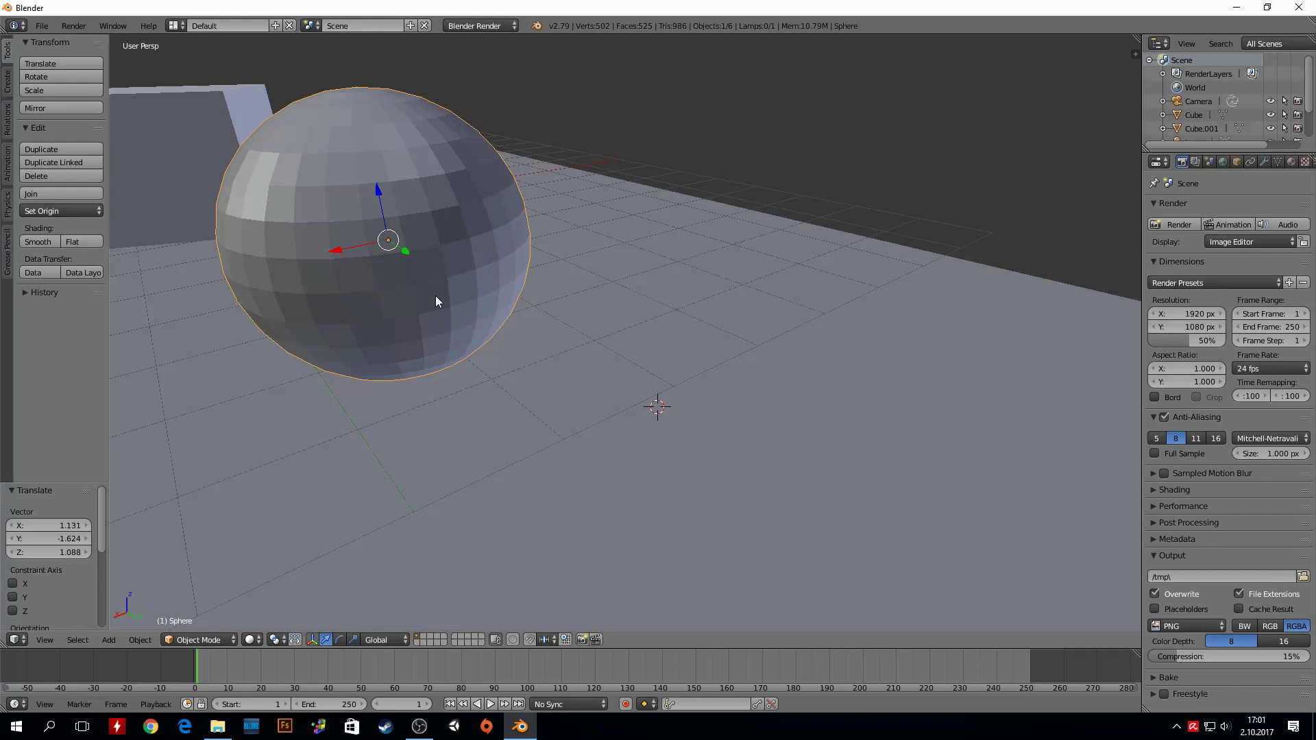
pyautogui.moveTo(525, 433)
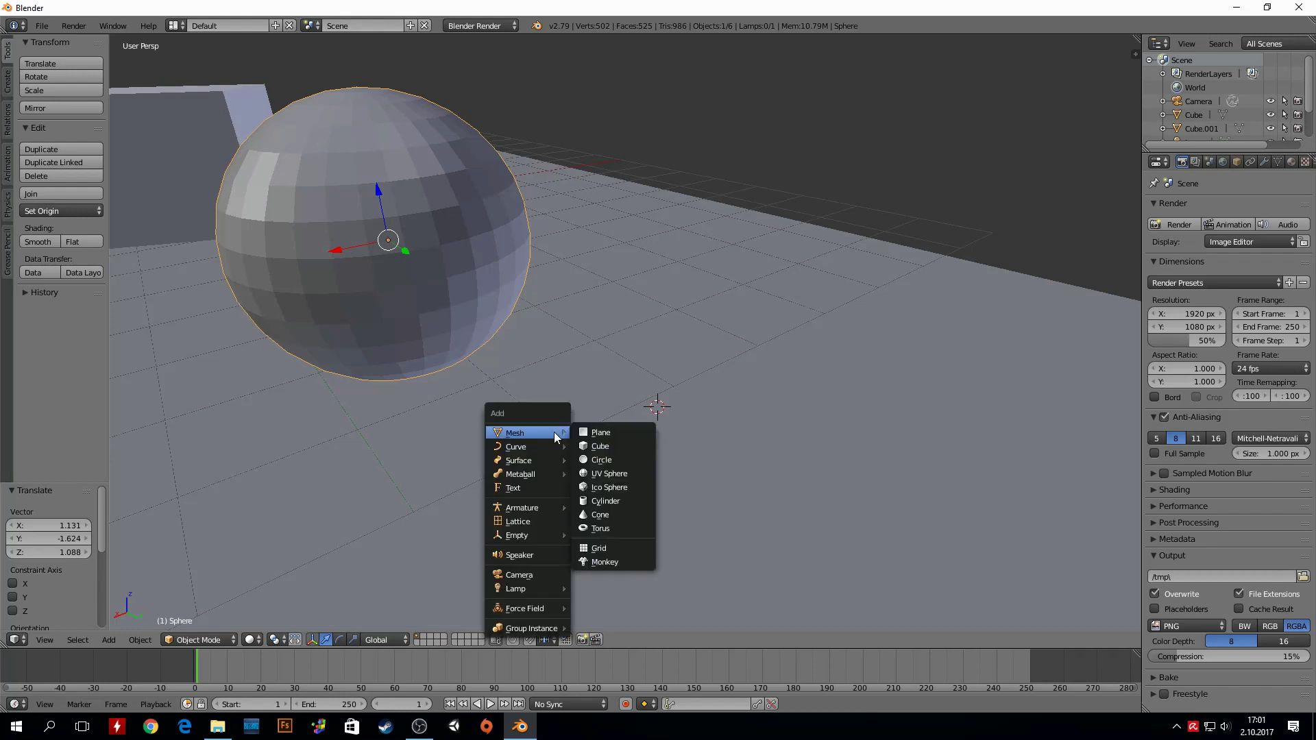
# Add an icosphere raised about 1.18 units beside the UV sphere, then select the UV sphere
pyautogui.click(615, 487)
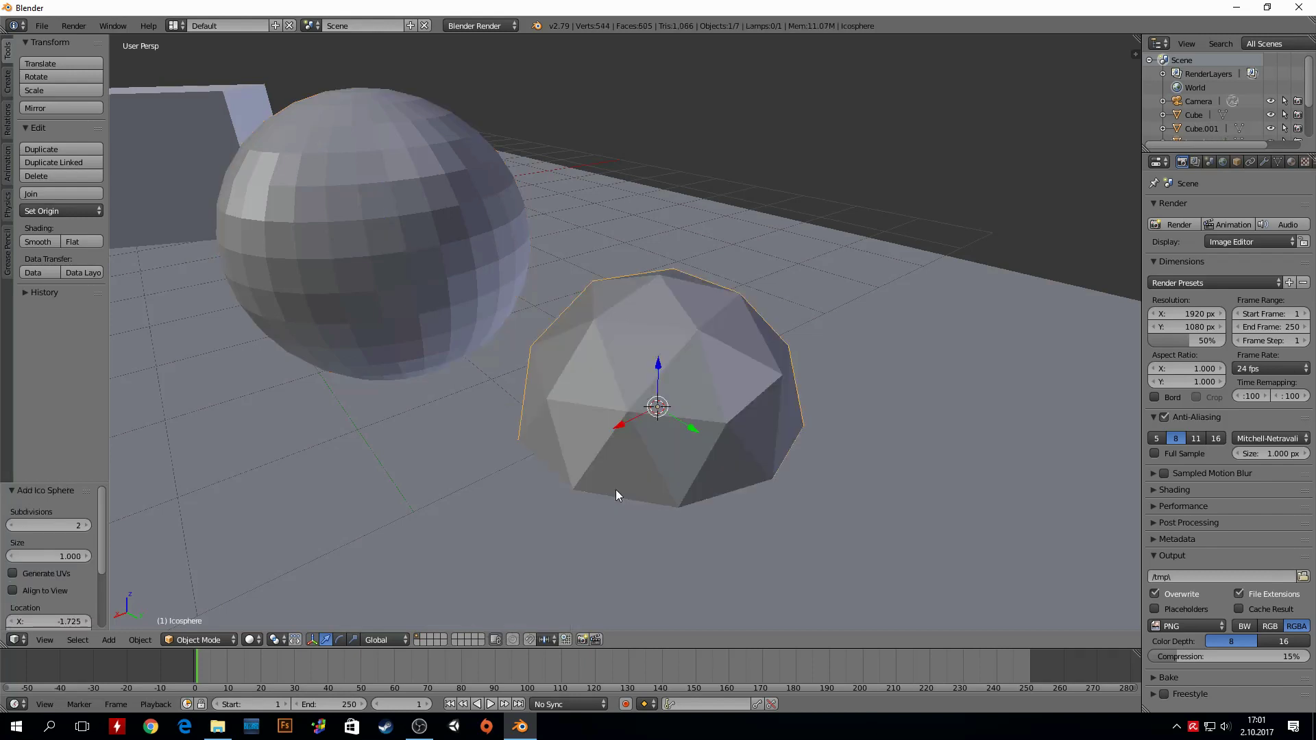
pyautogui.press('g')
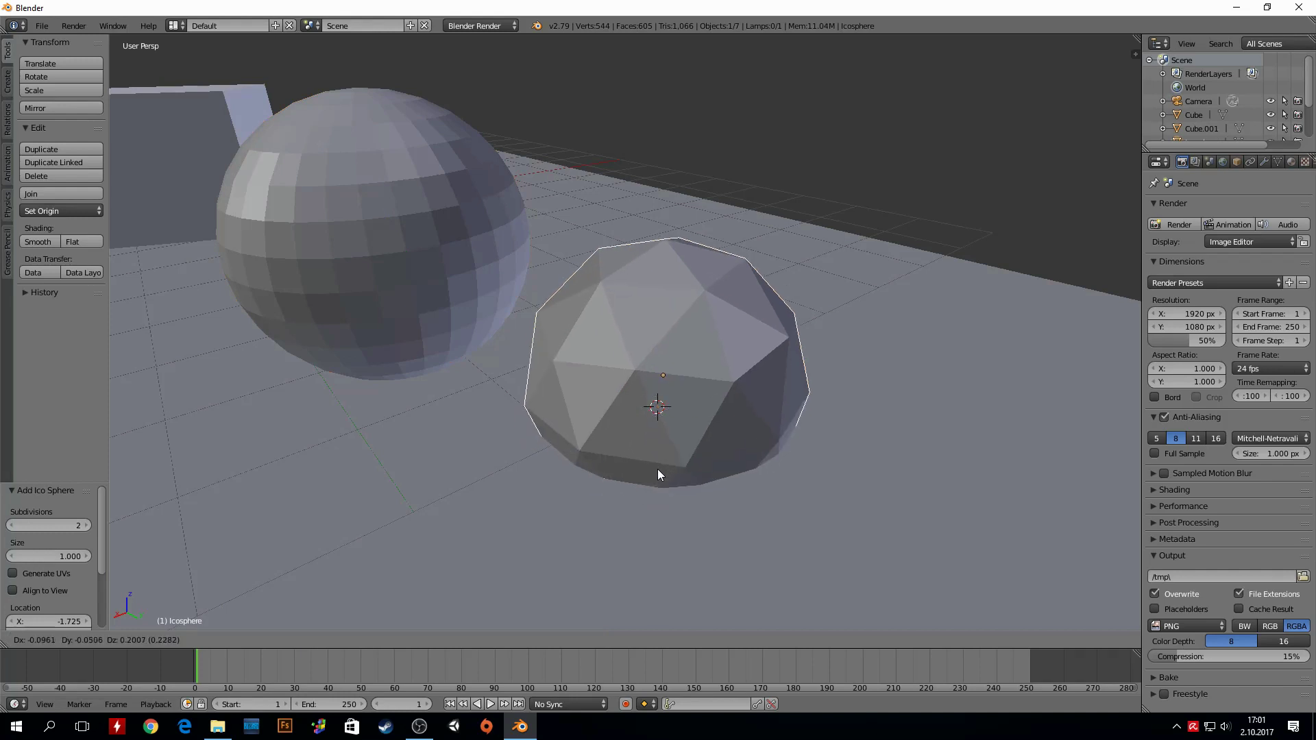
pyautogui.click(773, 317)
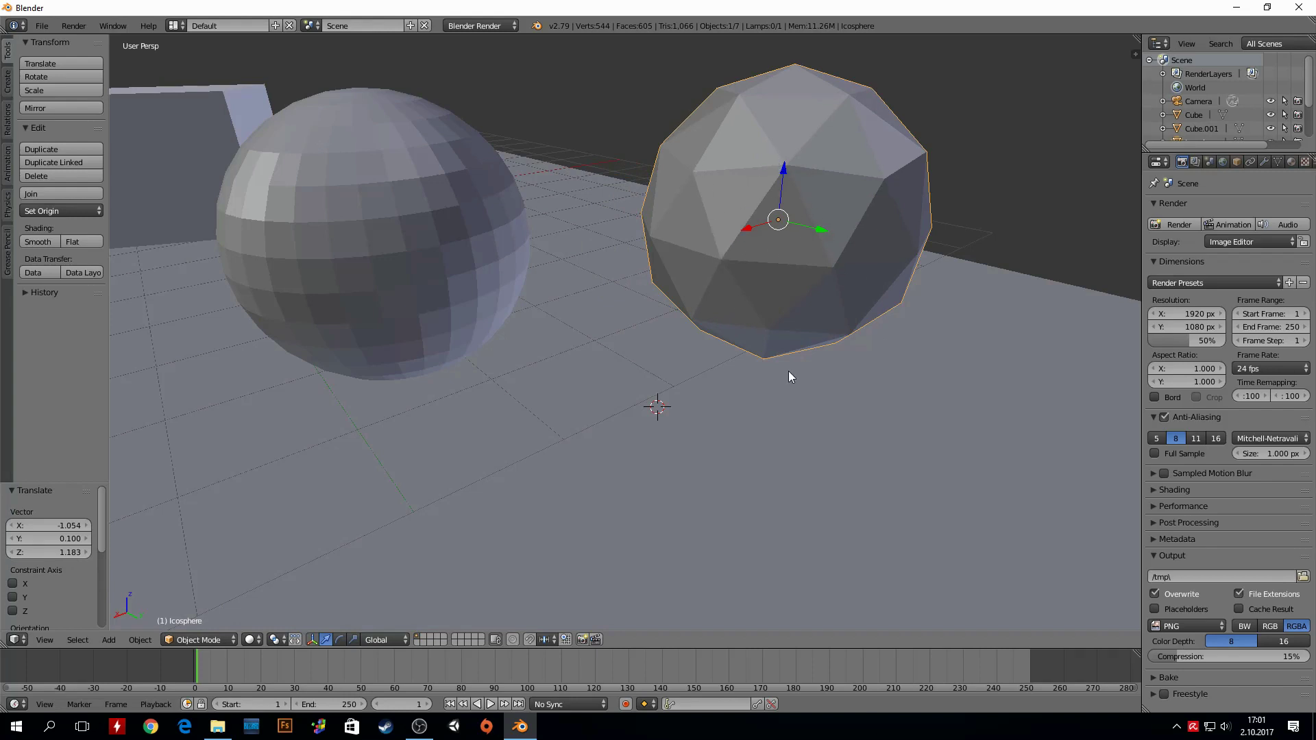
pyautogui.rightClick(403, 238)
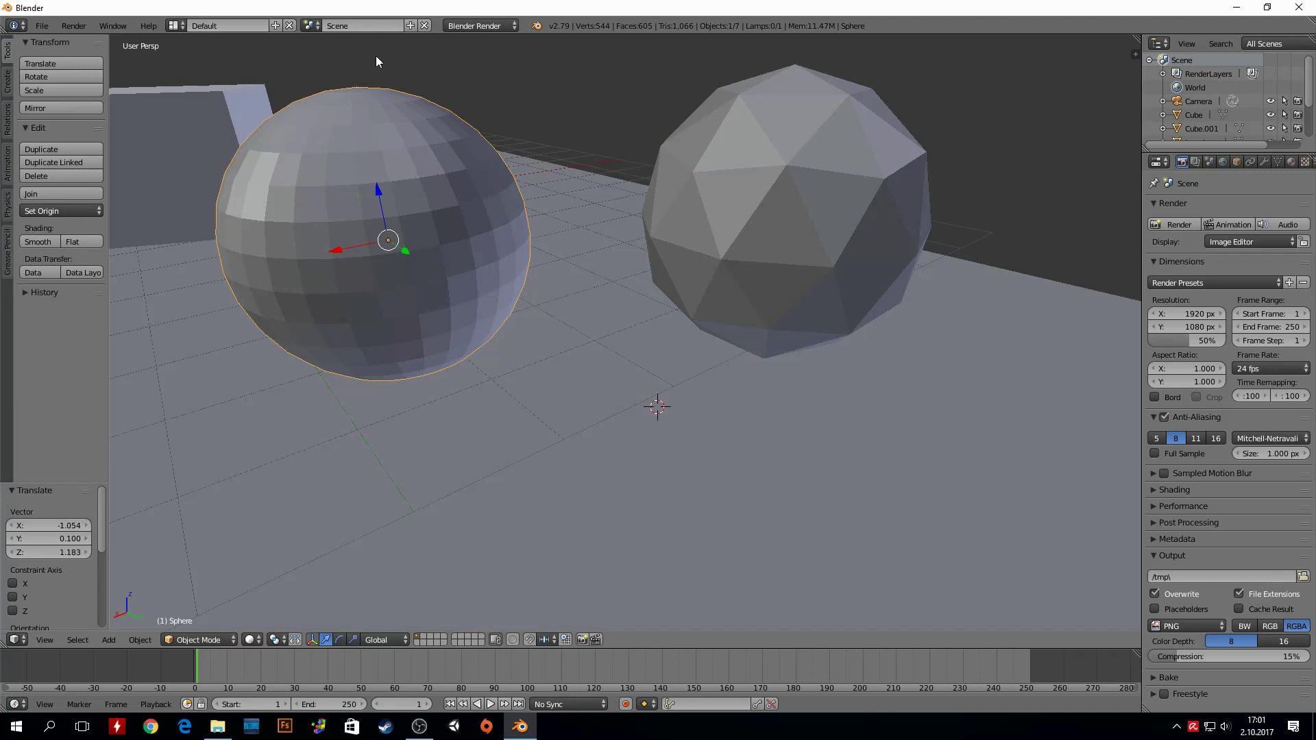
pyautogui.moveTo(380, 96); pyautogui.dragTo(406, 113, button='middle')
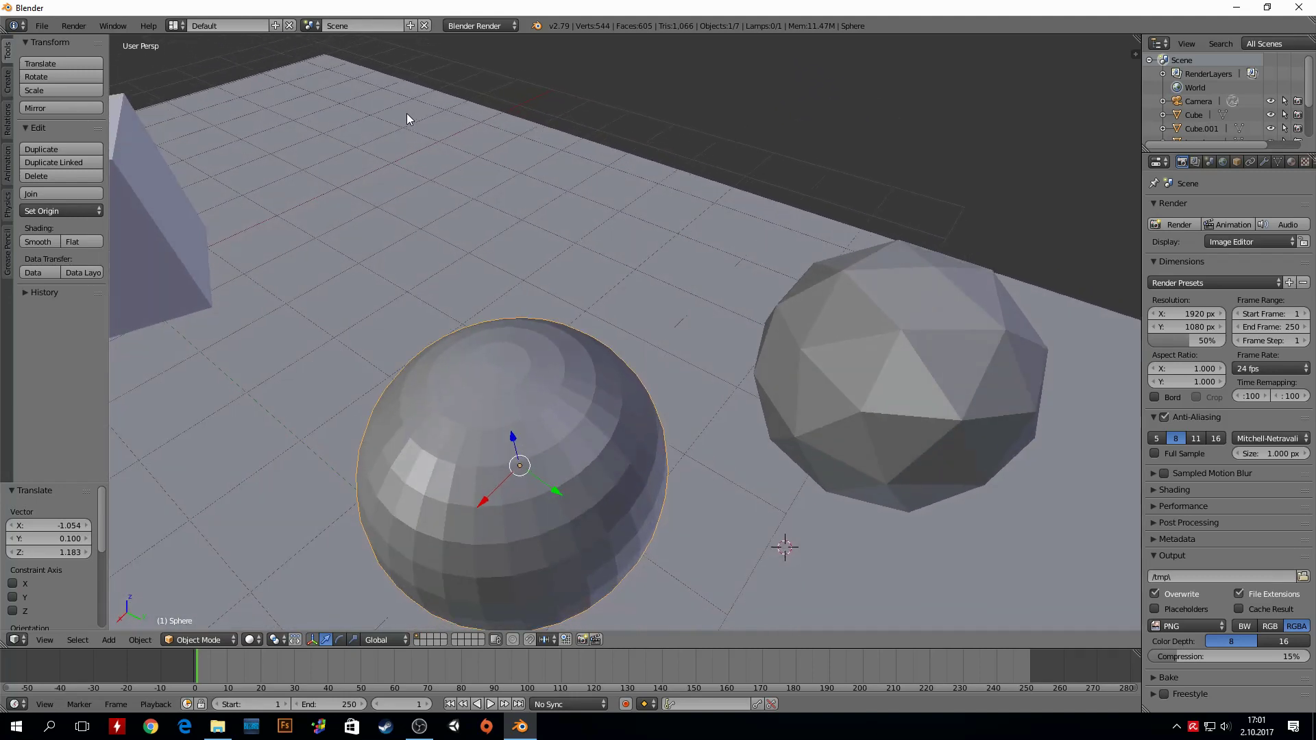
pyautogui.scroll(3, 507, 272)
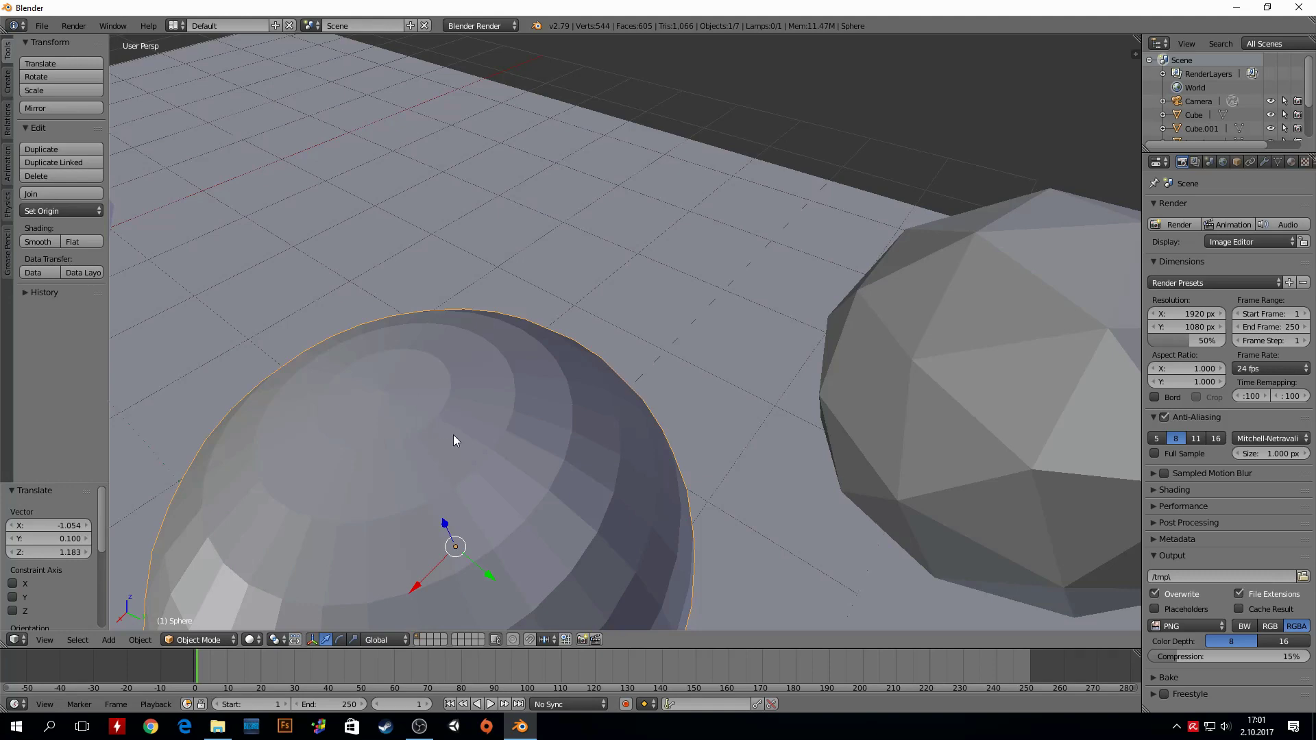
pyautogui.scroll(-8, 453, 440)
pyautogui.moveTo(549, 464)
pyautogui.mouseDown(button='middle')
pyautogui.moveTo(529, 446)
pyautogui.moveTo(542, 439)
pyautogui.mouseUp(button='middle')
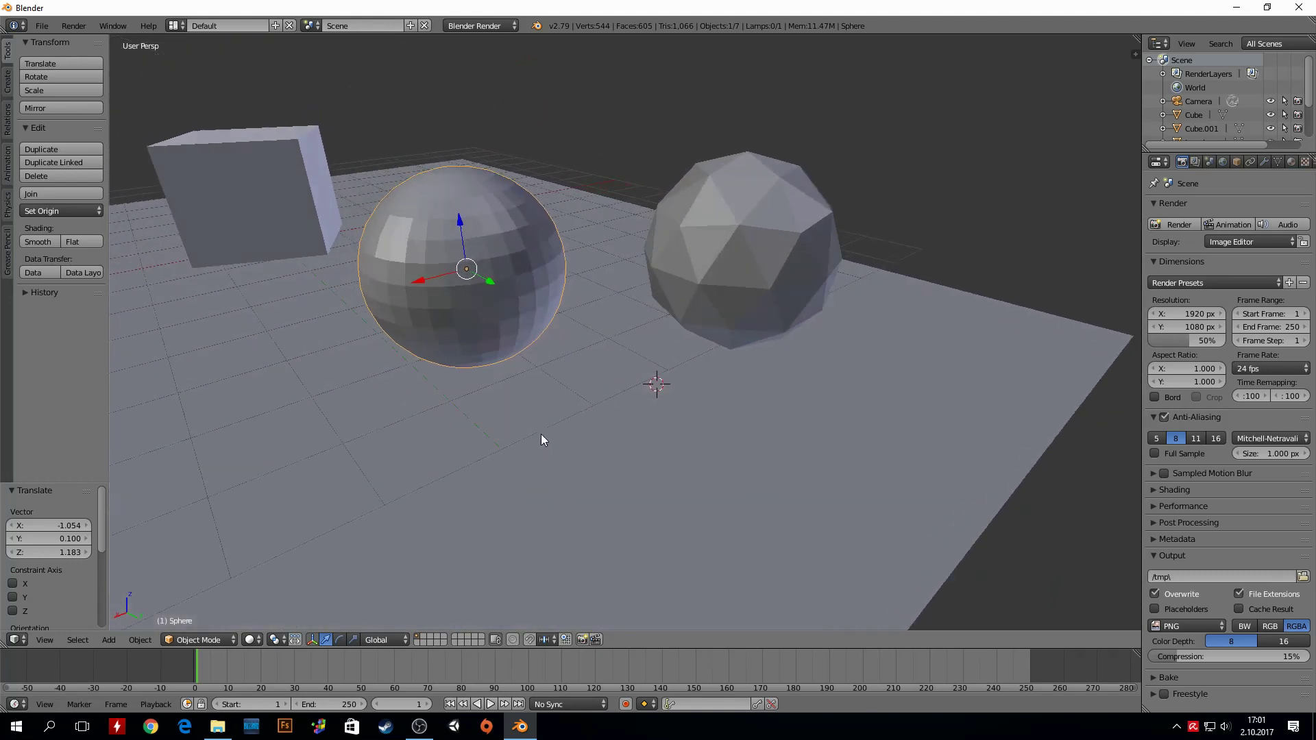
pyautogui.rightClick(695, 256)
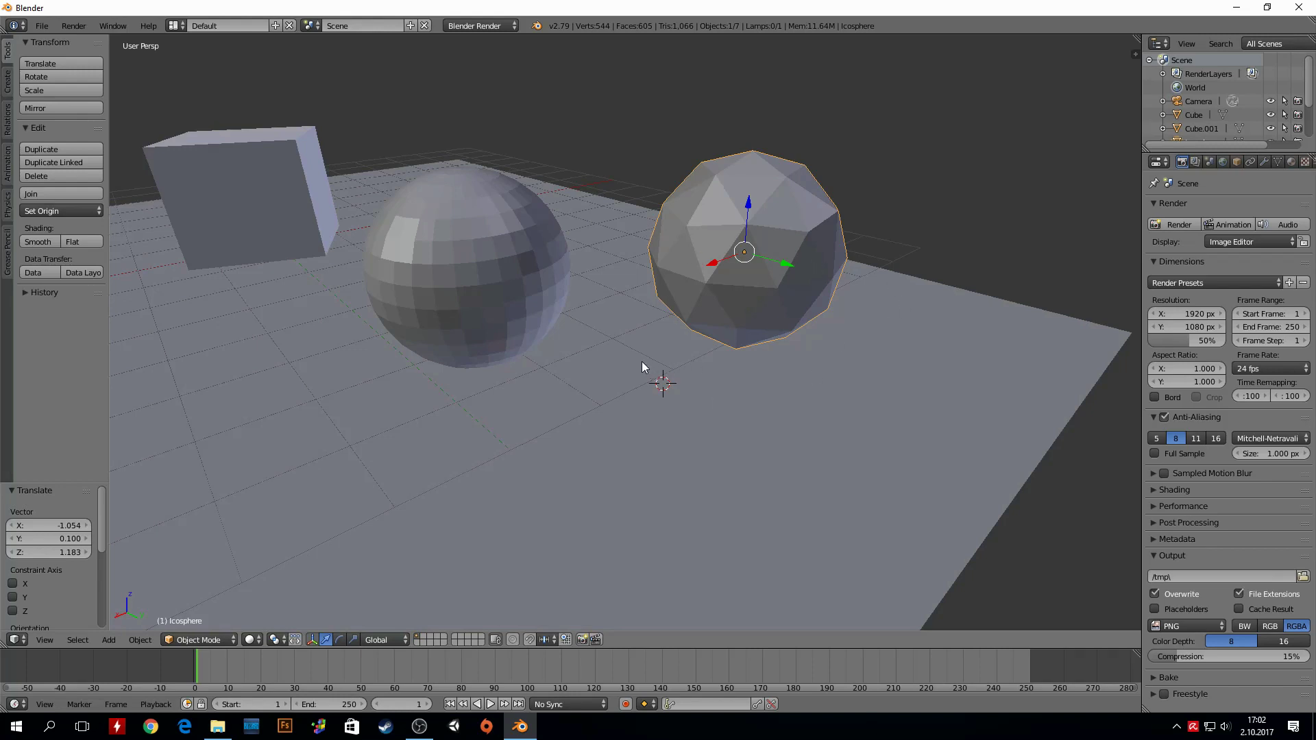
pyautogui.moveTo(643, 359); pyautogui.dragTo(480, 322, button='middle')
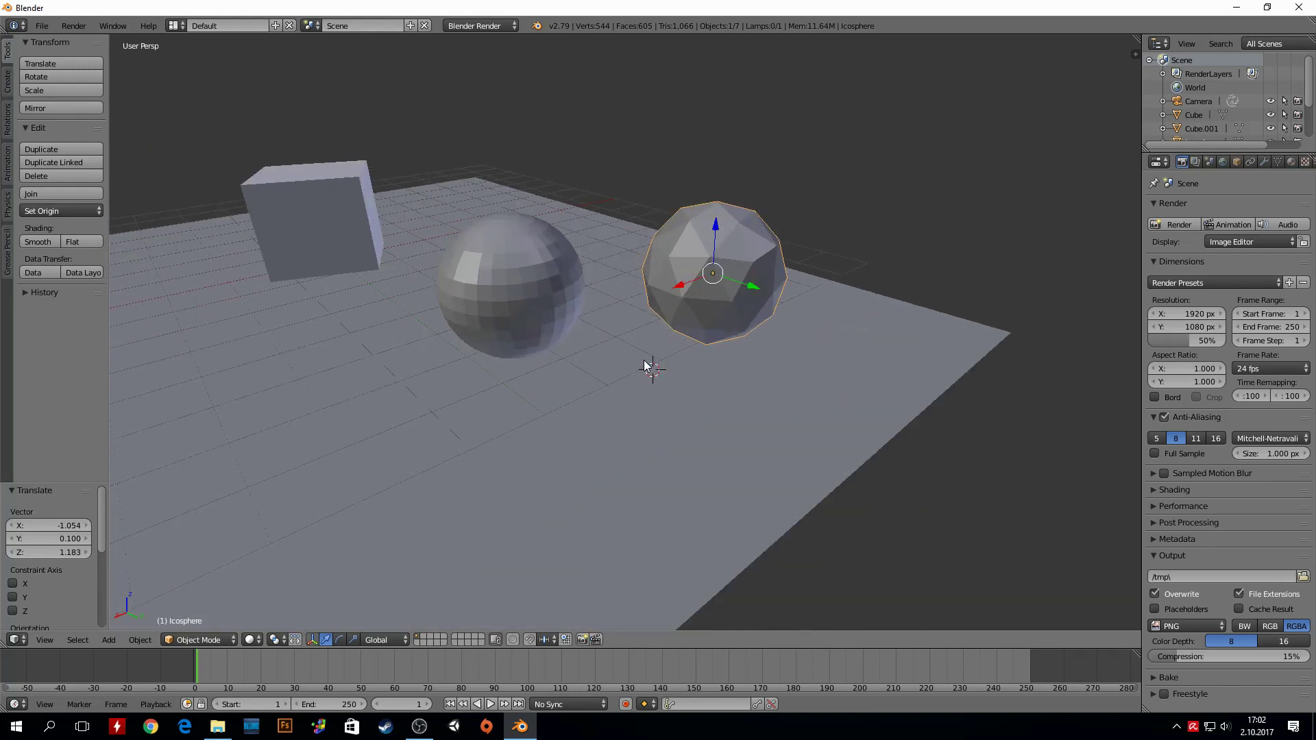
pyautogui.rightClick(321, 213)
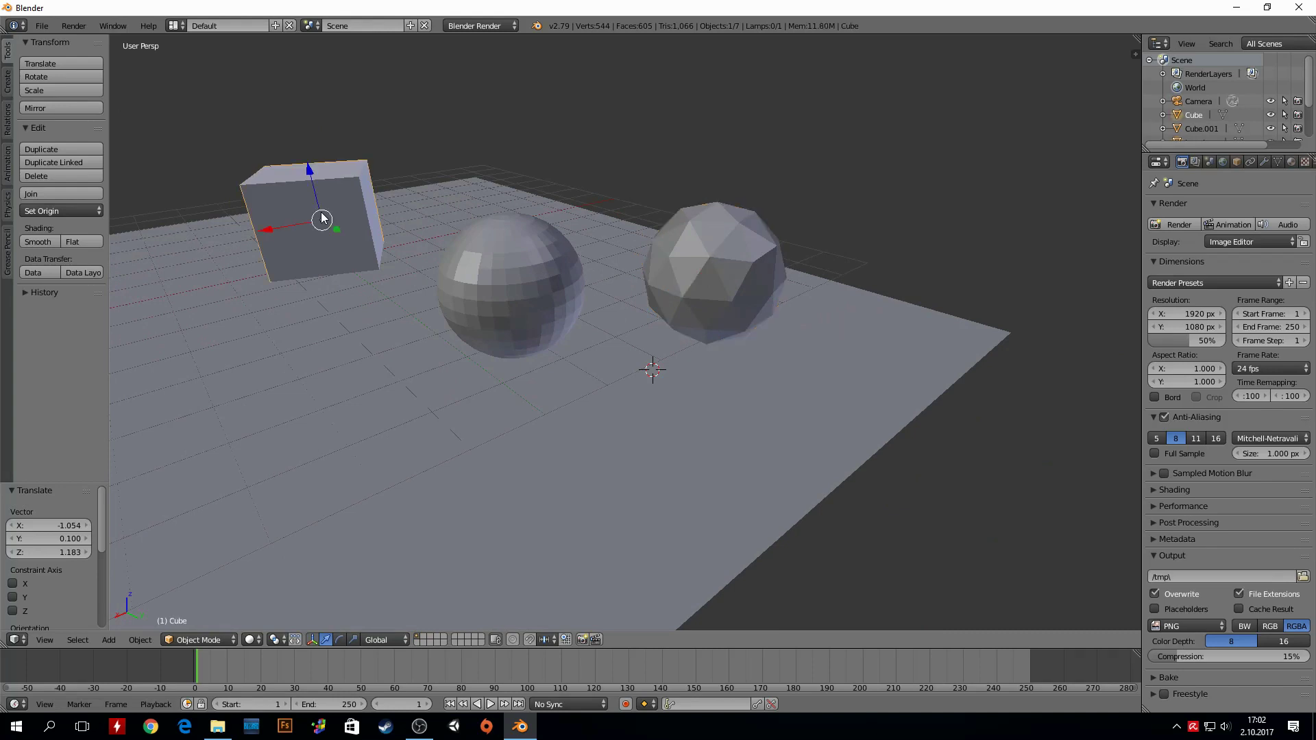
pyautogui.rightClick(455, 289)
pyautogui.rightClick(721, 316)
pyautogui.rightClick(536, 315)
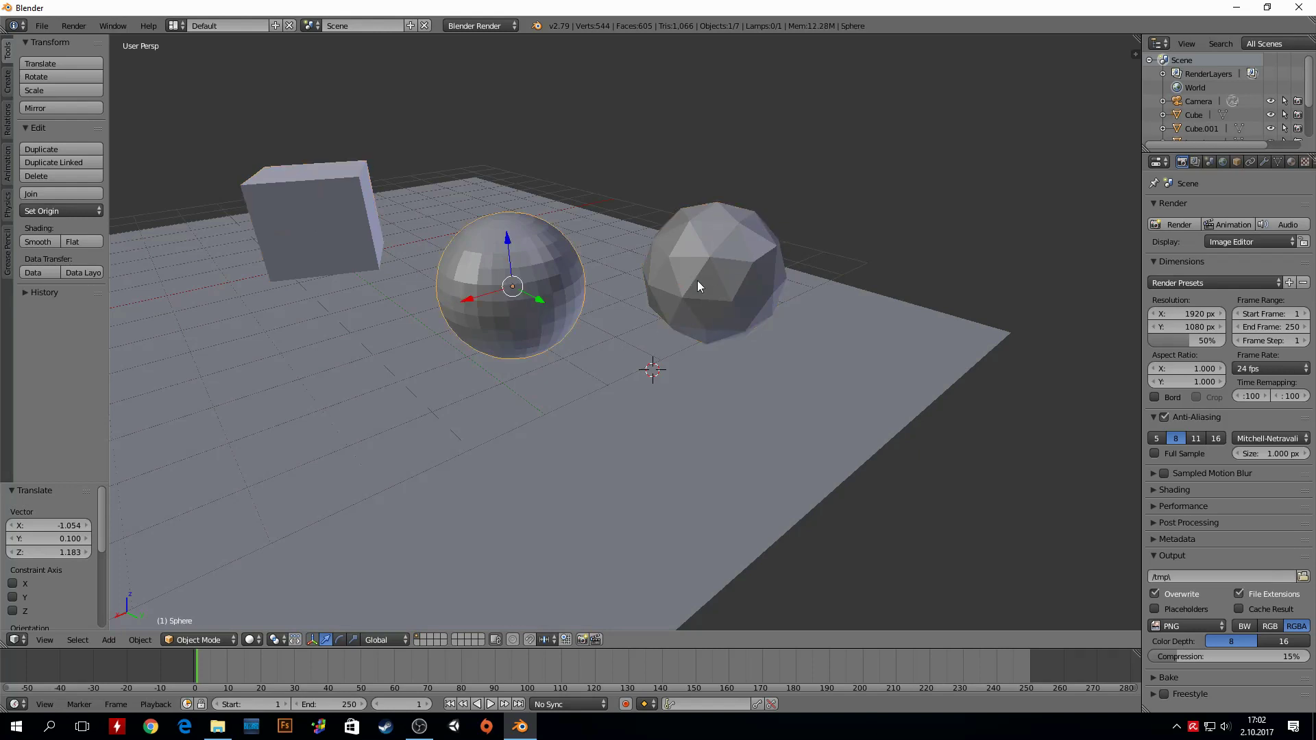
pyautogui.rightClick(697, 281)
pyautogui.rightClick(533, 283)
pyautogui.press('t')
pyautogui.press('t')
pyautogui.press('t')
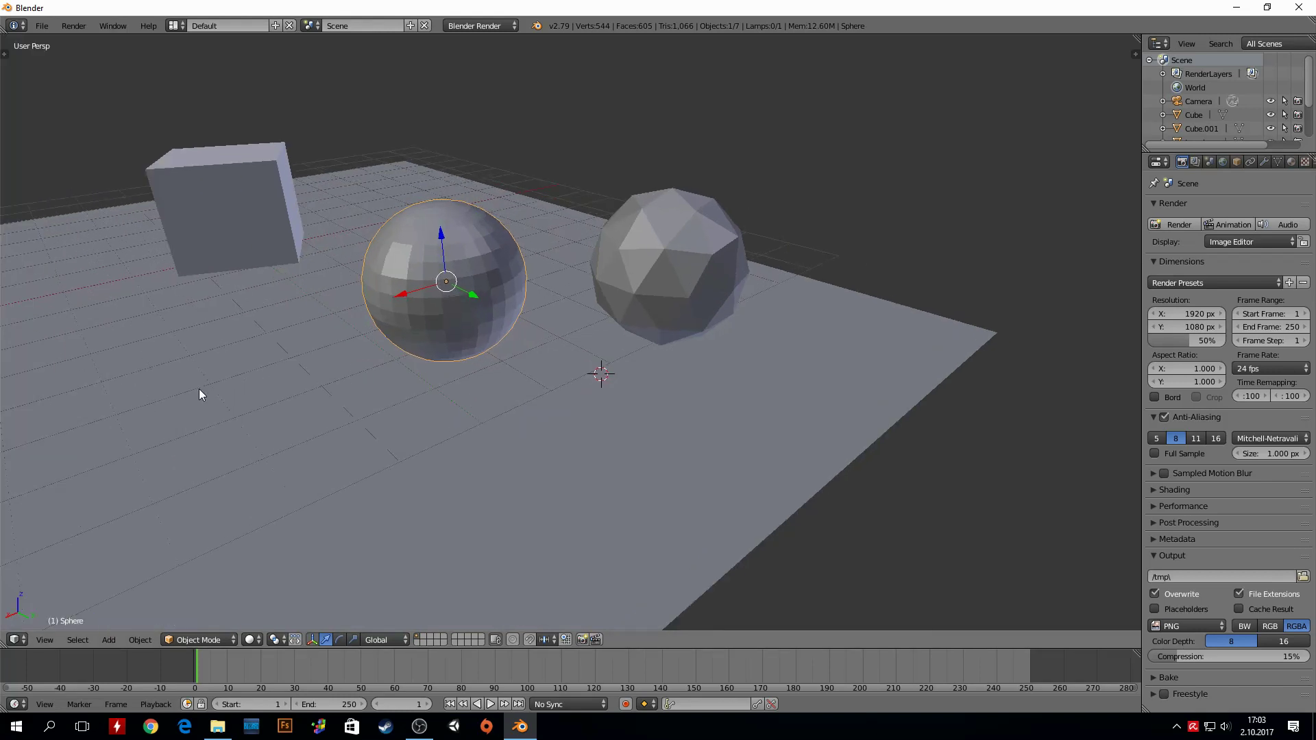
pyautogui.press('t')
pyautogui.press('t')
pyautogui.press('t')
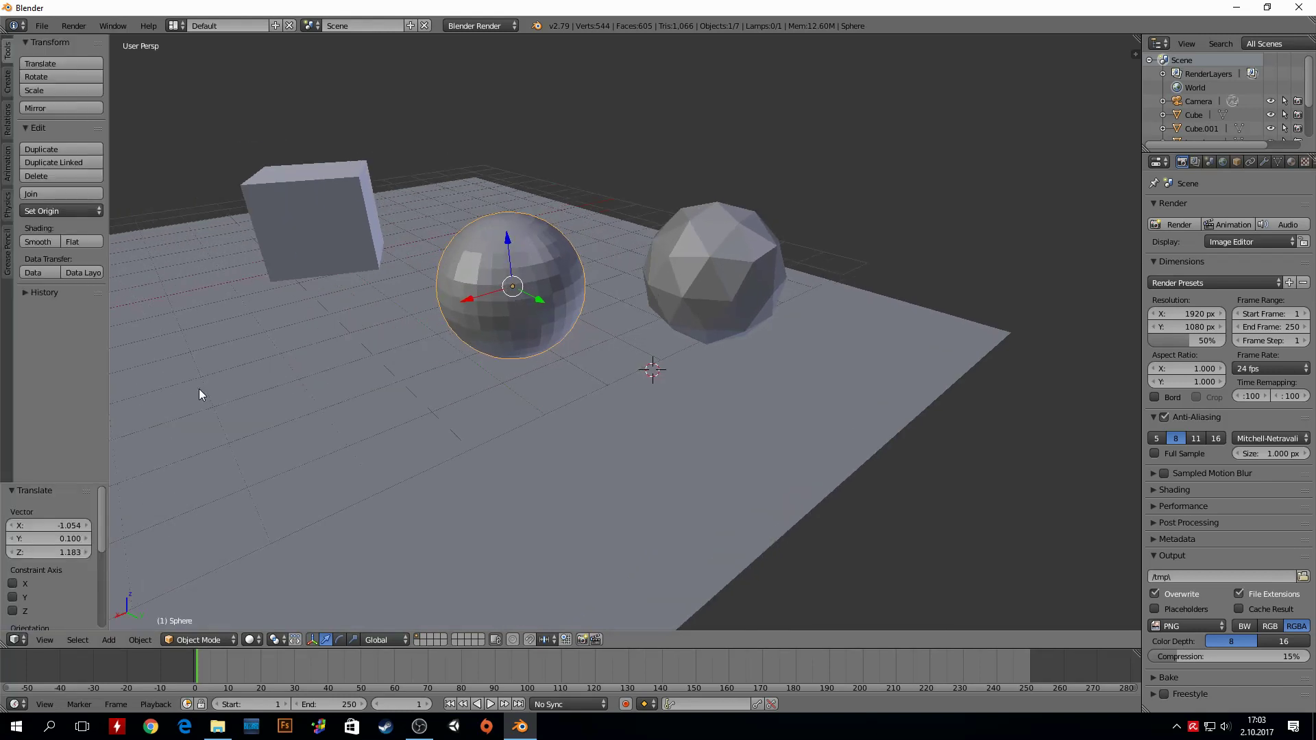
pyautogui.press('t')
pyautogui.press('t')
pyautogui.press('t')
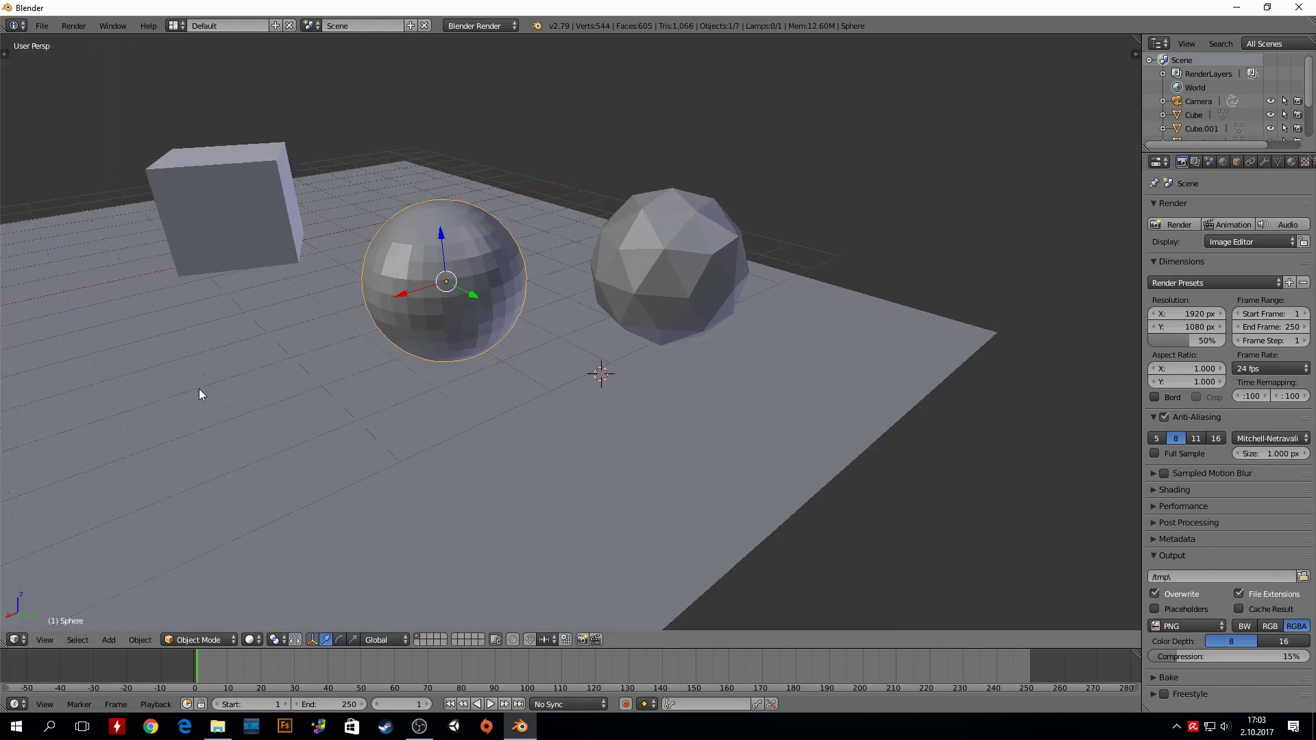
pyautogui.press('t')
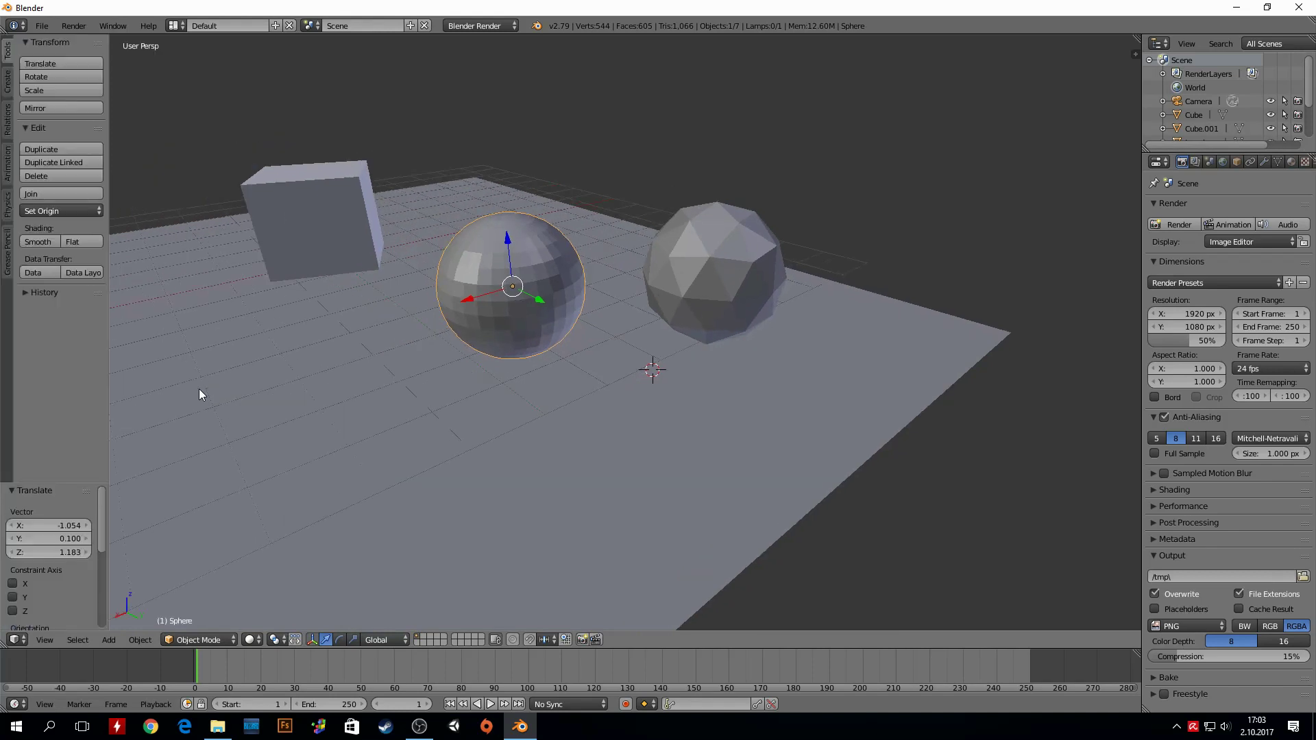
pyautogui.press('t')
pyautogui.press('t')
pyautogui.press('t')
pyautogui.press('t')
pyautogui.press('a')
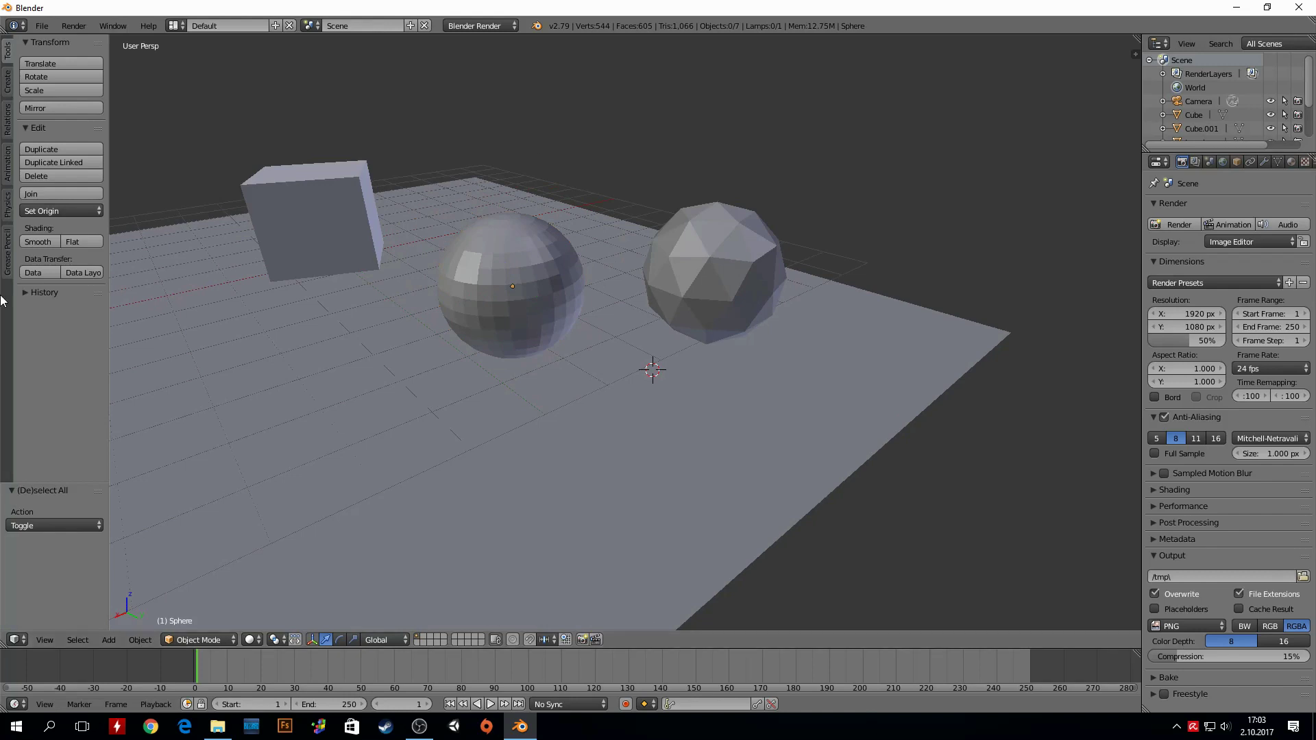
pyautogui.scroll(-2, 510, 360)
pyautogui.scroll(-4, 510, 360)
pyautogui.scroll(-1, 510, 360)
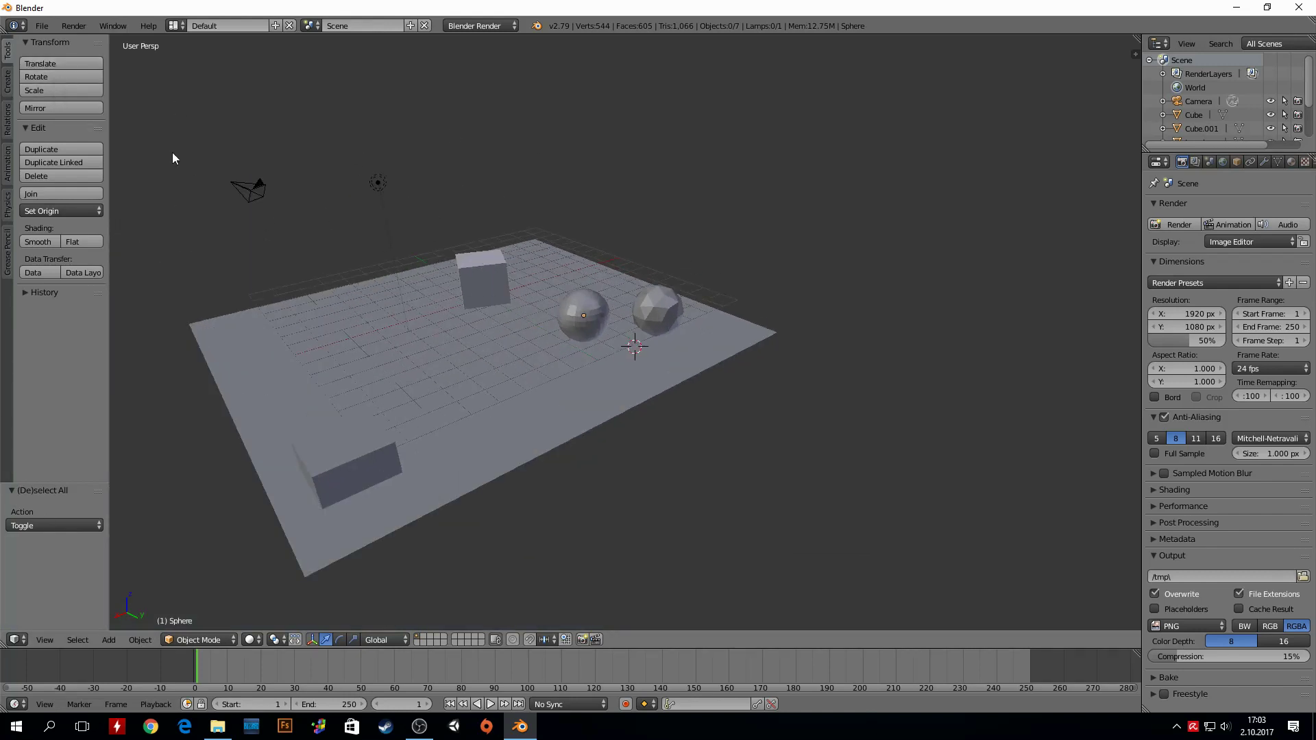
pyautogui.rightClick(582, 322)
pyautogui.scroll(2, 582, 253)
pyautogui.scroll(1, 582, 254)
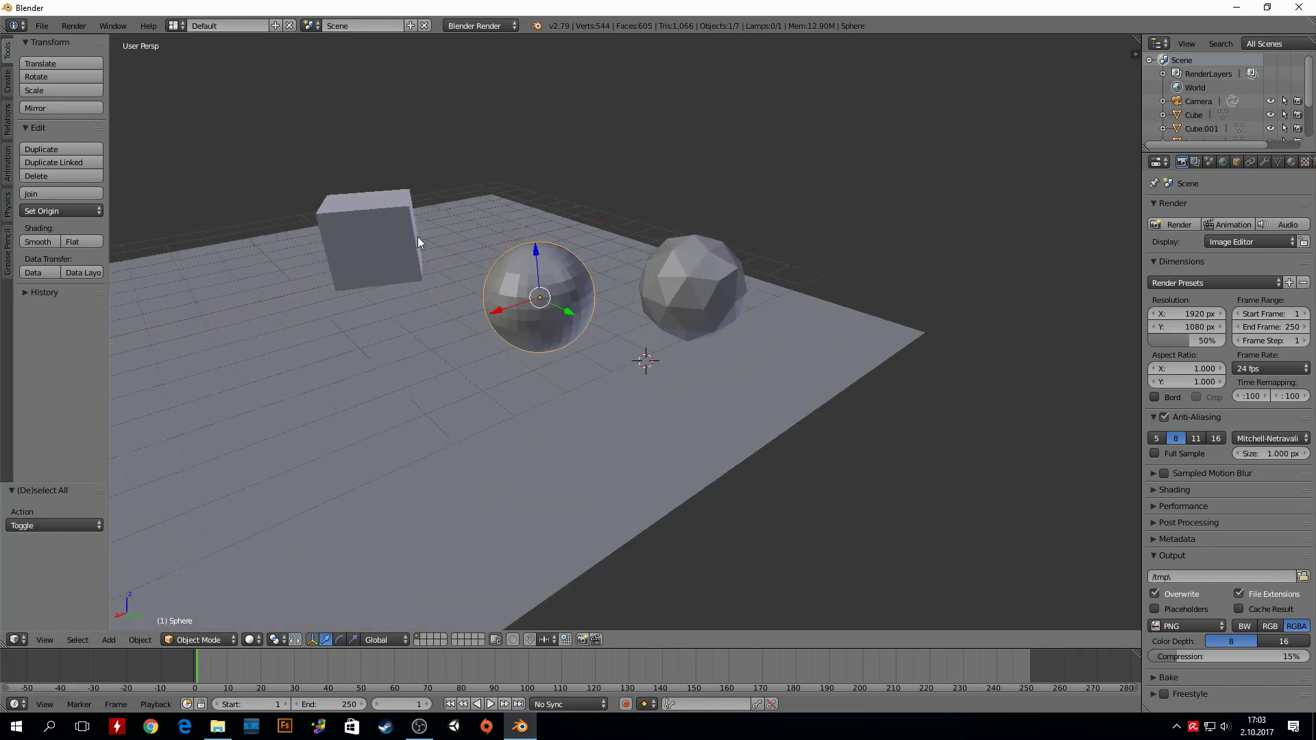
pyautogui.click(44, 61)
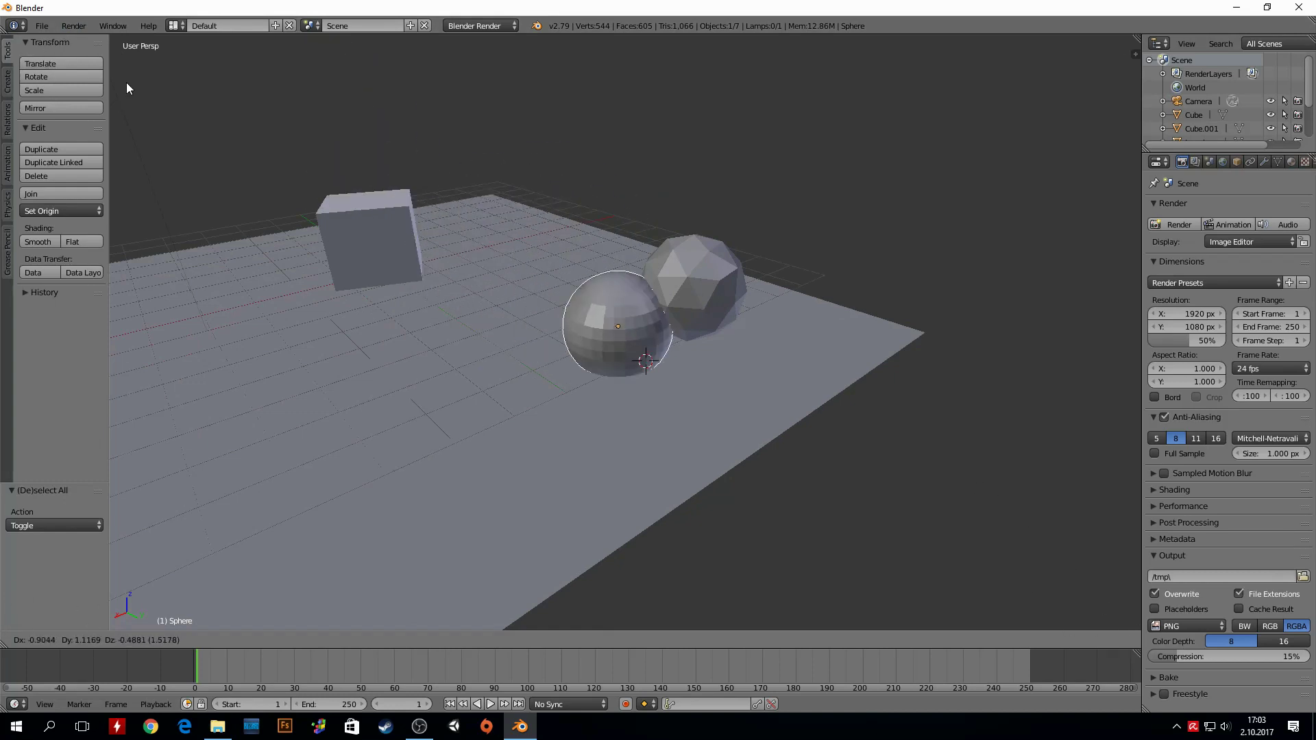
pyautogui.rightClick(47, 76)
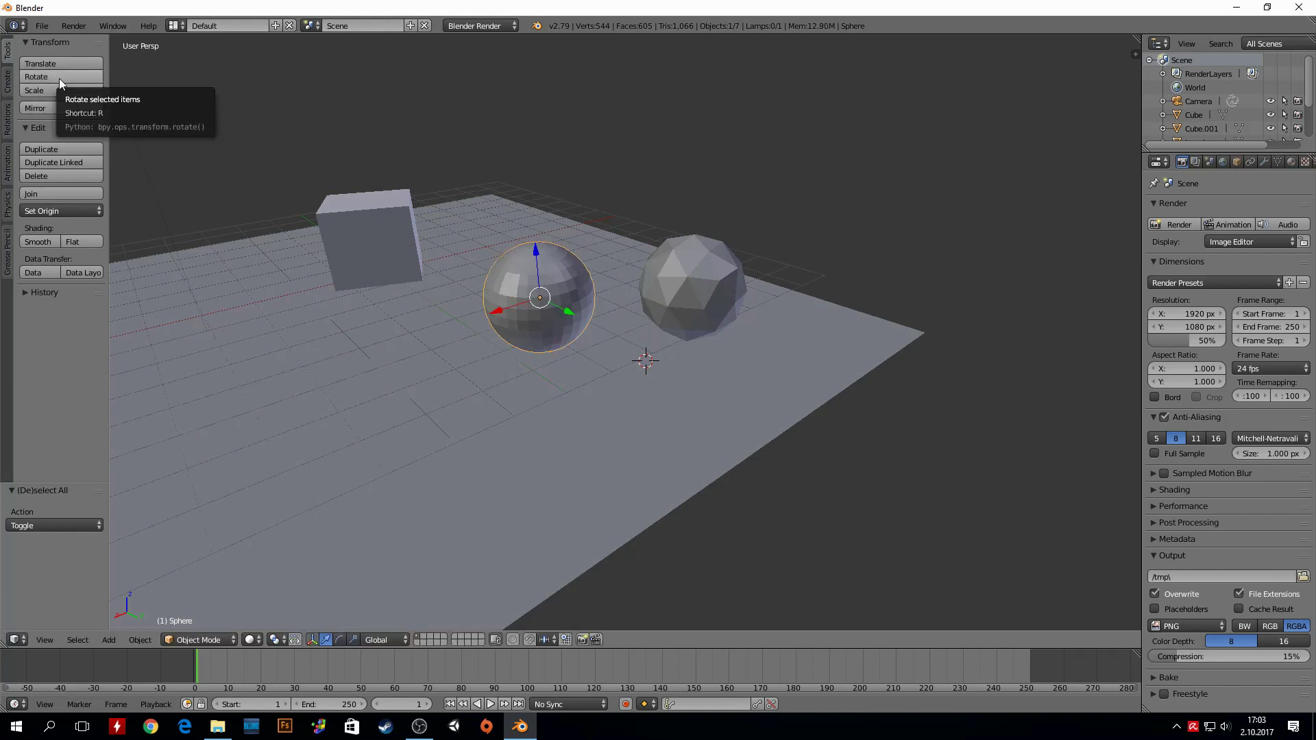
pyautogui.click(60, 78)
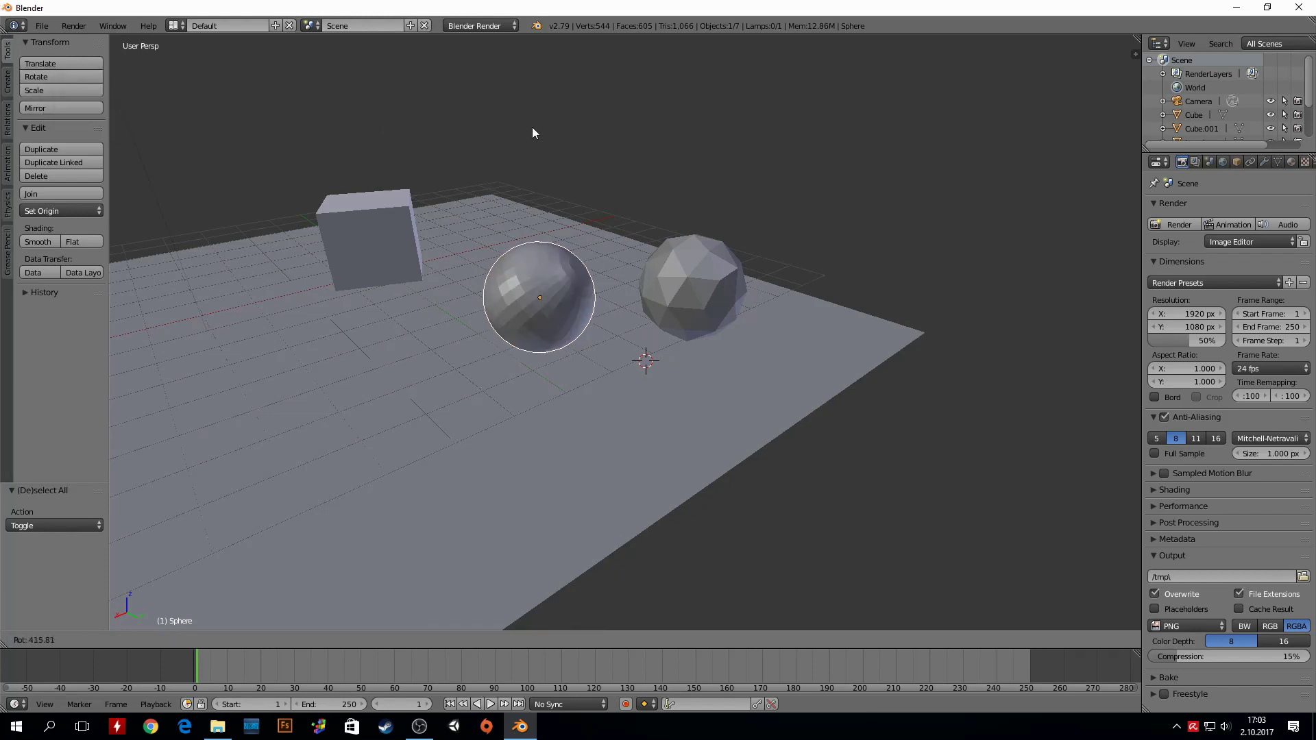
pyautogui.click(555, 365)
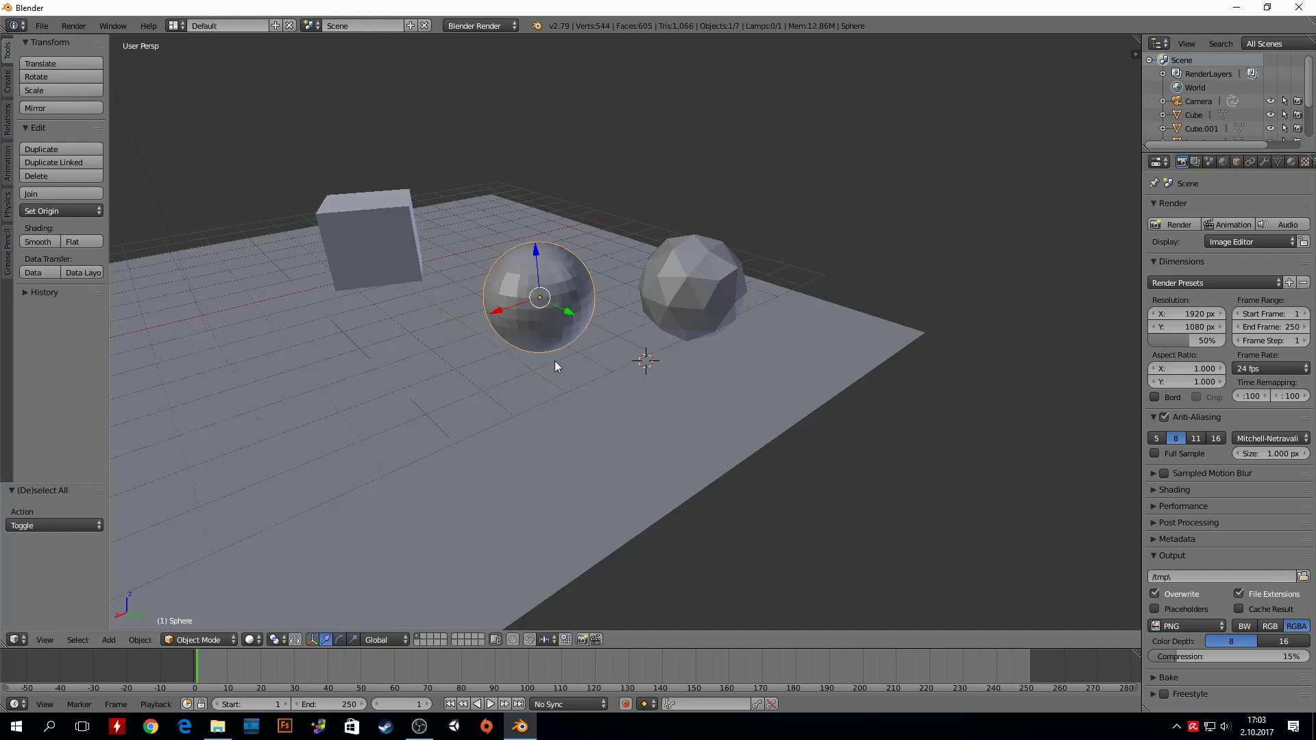
pyautogui.press('r')
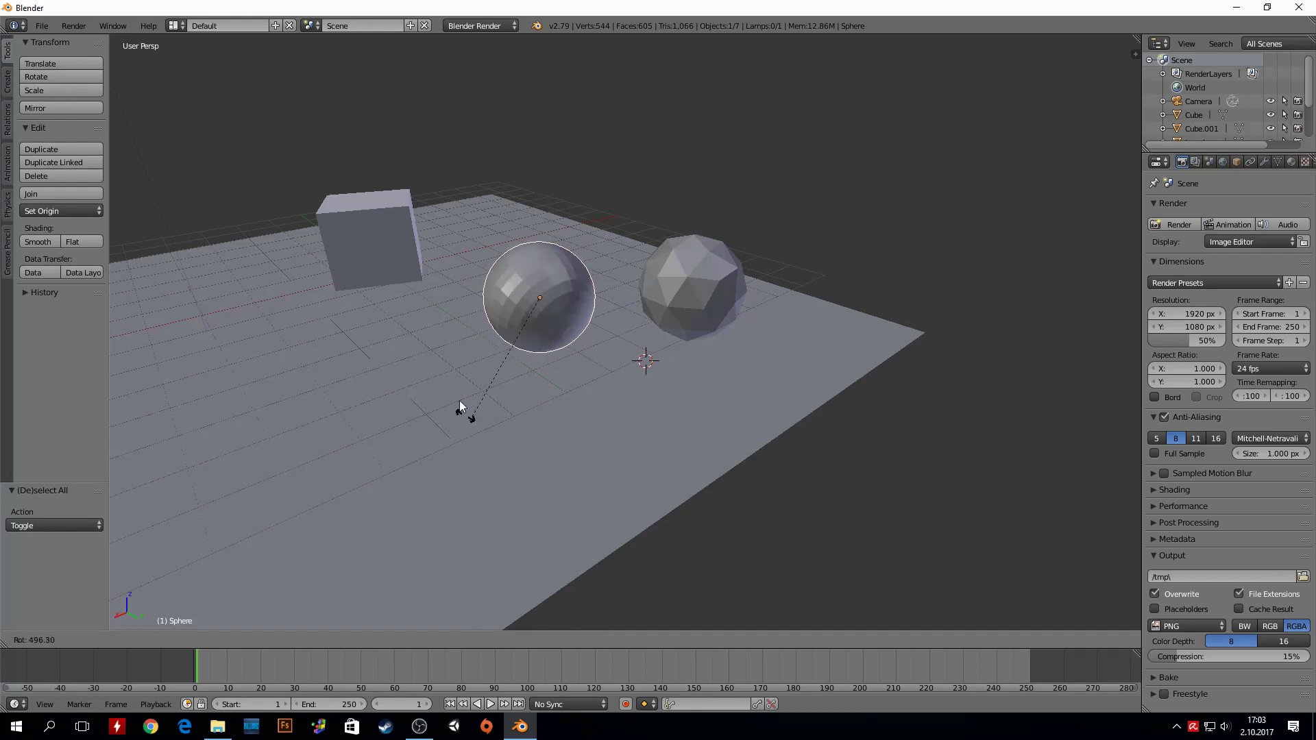
pyautogui.click(714, 416)
pyautogui.click(37, 90)
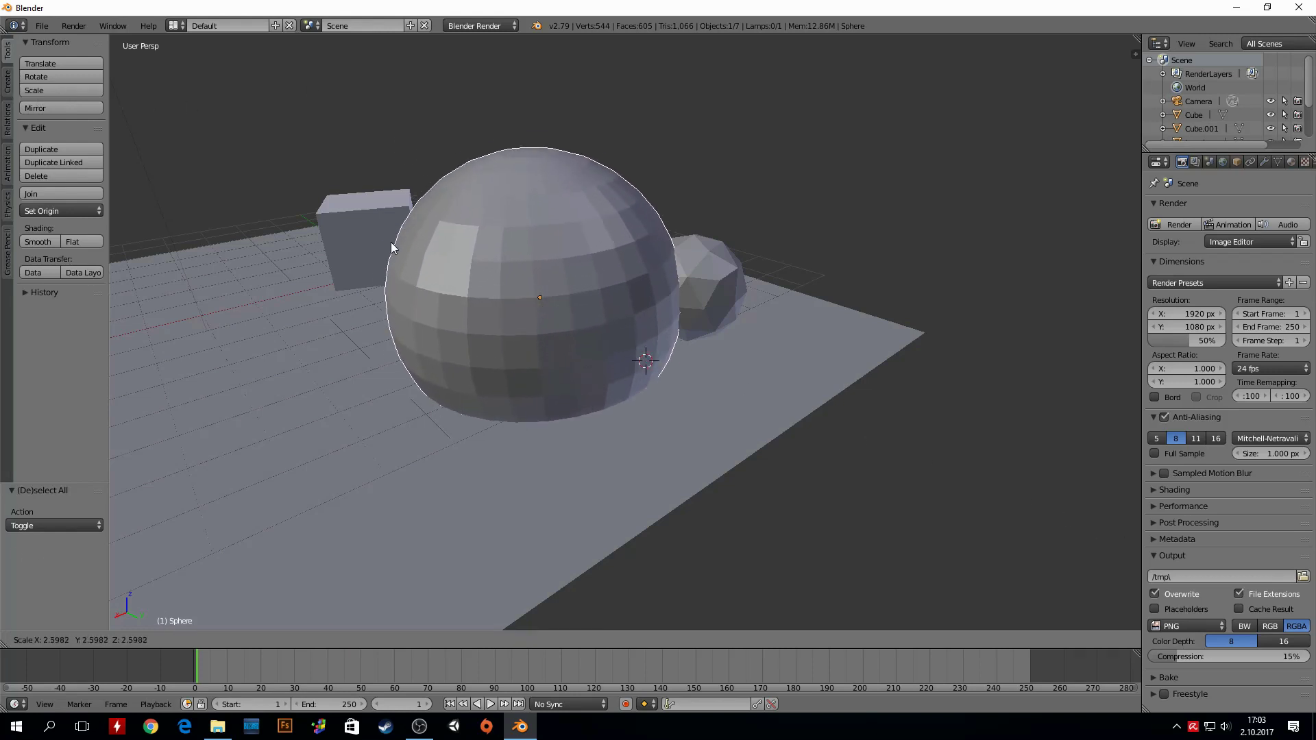
pyautogui.rightClick(175, 175)
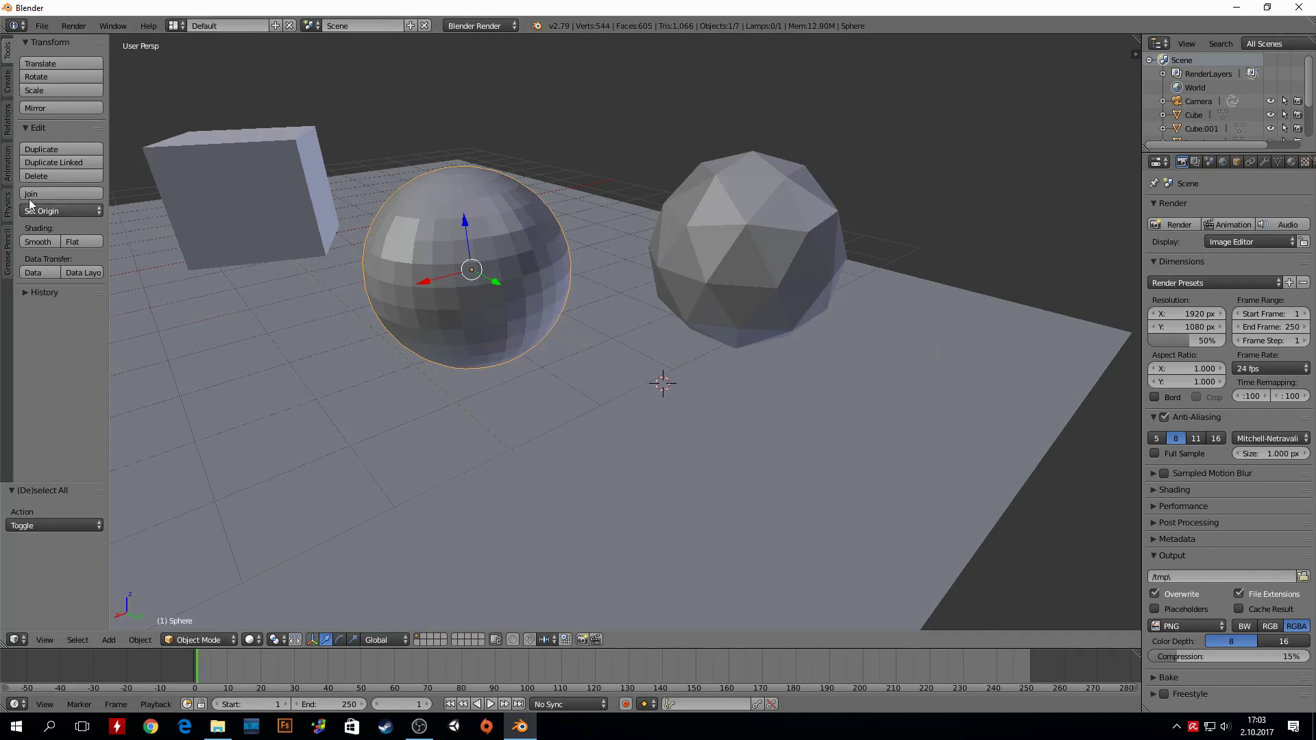
# Set the UV sphere's shading to Smooth in the Tool Shelf
pyautogui.click(26, 128)
pyautogui.rightClick(757, 258)
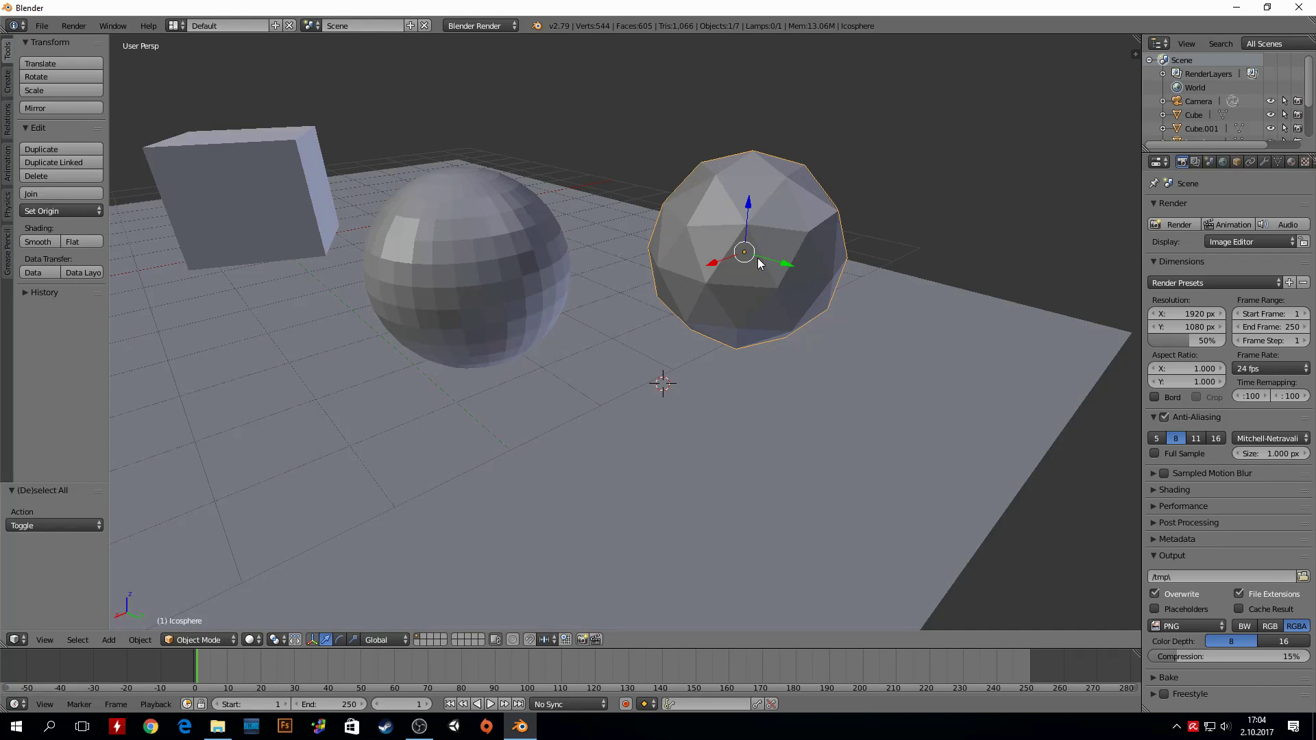
pyautogui.rightClick(440, 257)
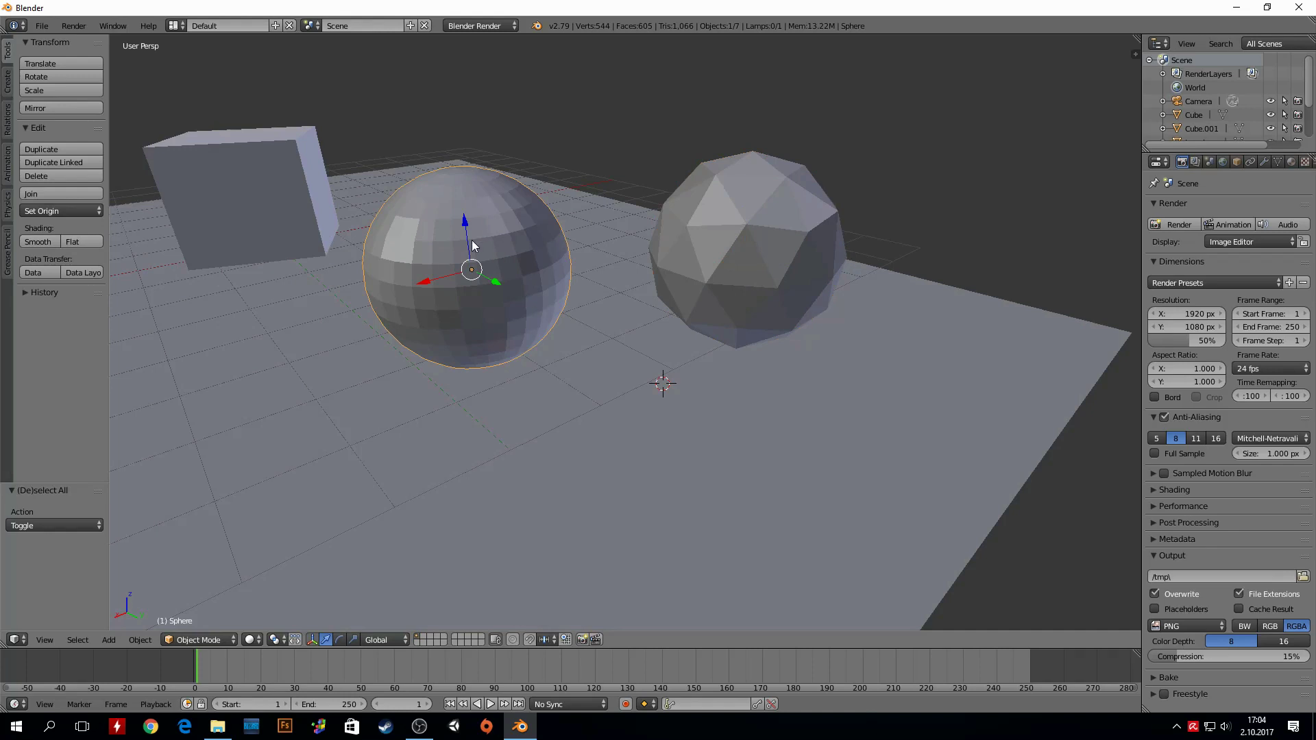
pyautogui.click(48, 242)
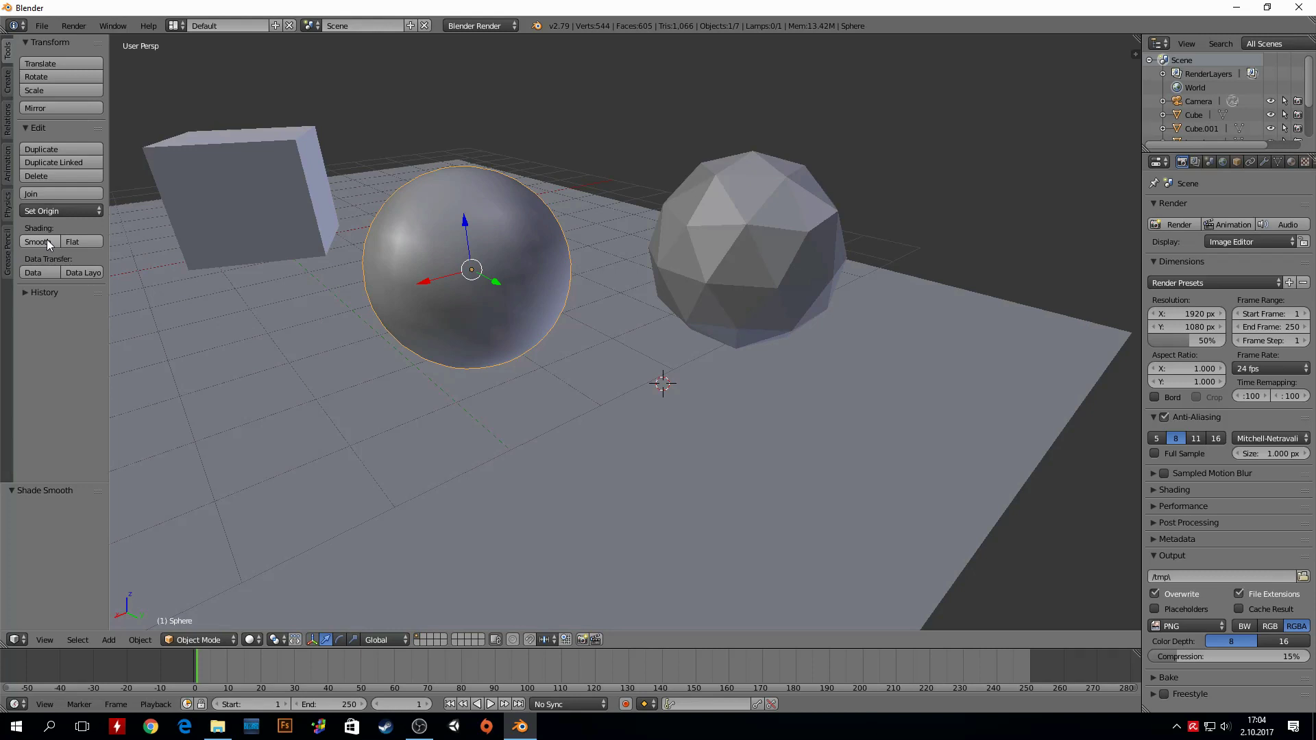
# Give the icosphere smooth shading and orbit out to view the scene
pyautogui.rightClick(719, 265)
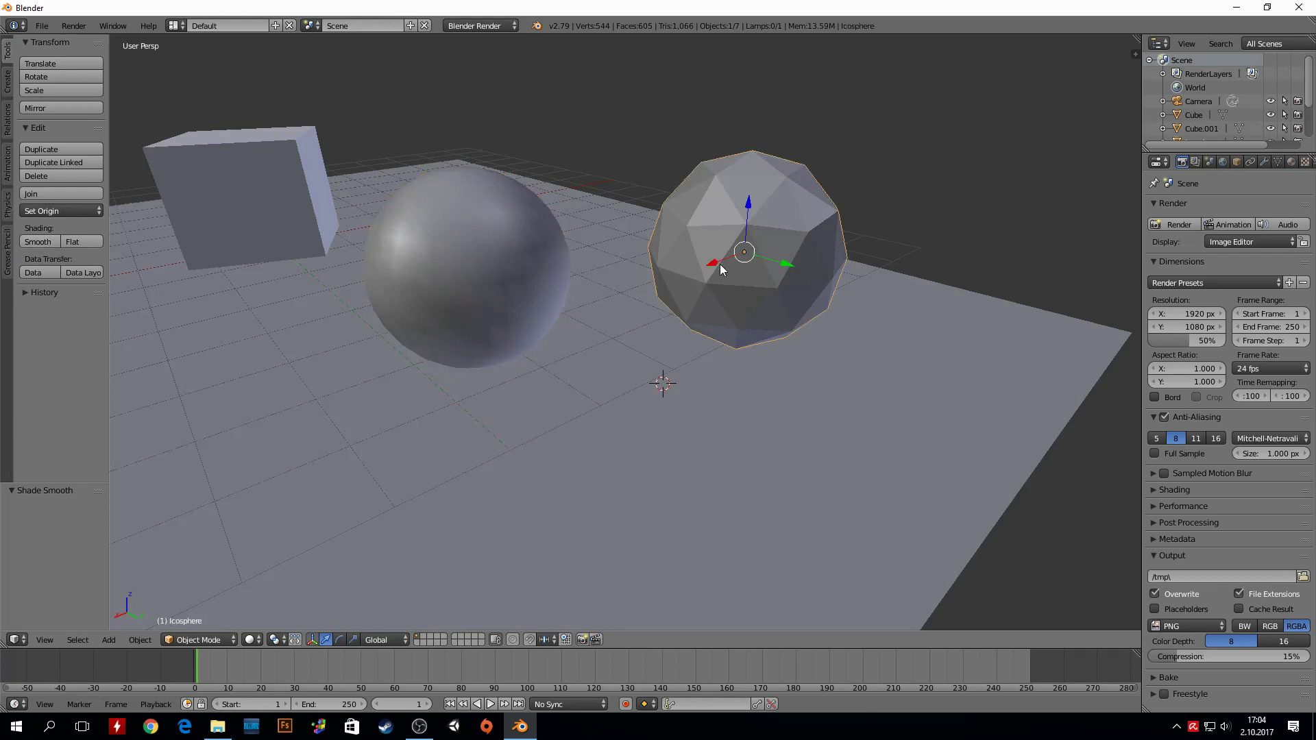
pyautogui.click(43, 244)
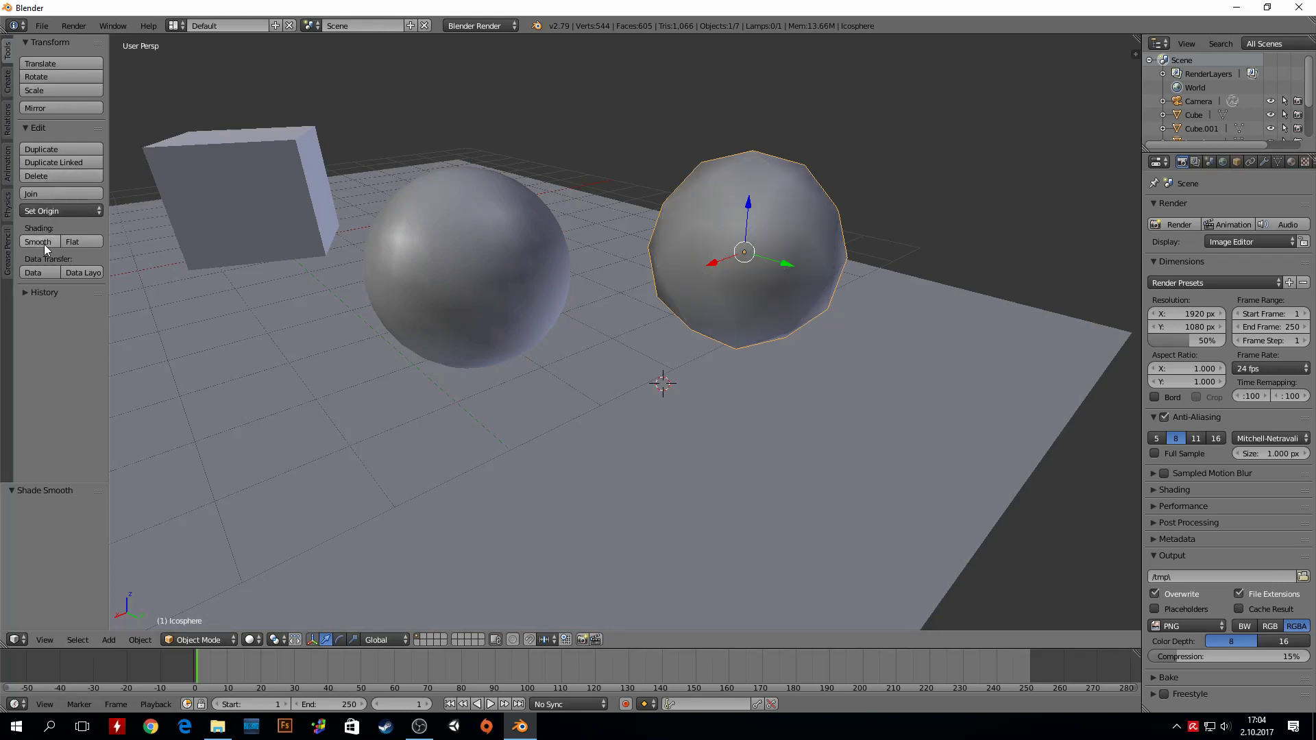
pyautogui.scroll(-4, 624, 336)
pyautogui.moveTo(746, 248)
pyautogui.mouseDown(button='middle')
pyautogui.moveTo(623, 336)
pyautogui.moveTo(616, 294)
pyautogui.moveTo(568, 282)
pyautogui.moveTo(444, 324)
pyautogui.moveTo(425, 285)
pyautogui.moveTo(465, 276)
pyautogui.moveTo(603, 309)
pyautogui.moveTo(683, 300)
pyautogui.mouseUp(button='middle')
pyautogui.scroll(4, 603, 308)
pyautogui.scroll(3, 683, 300)
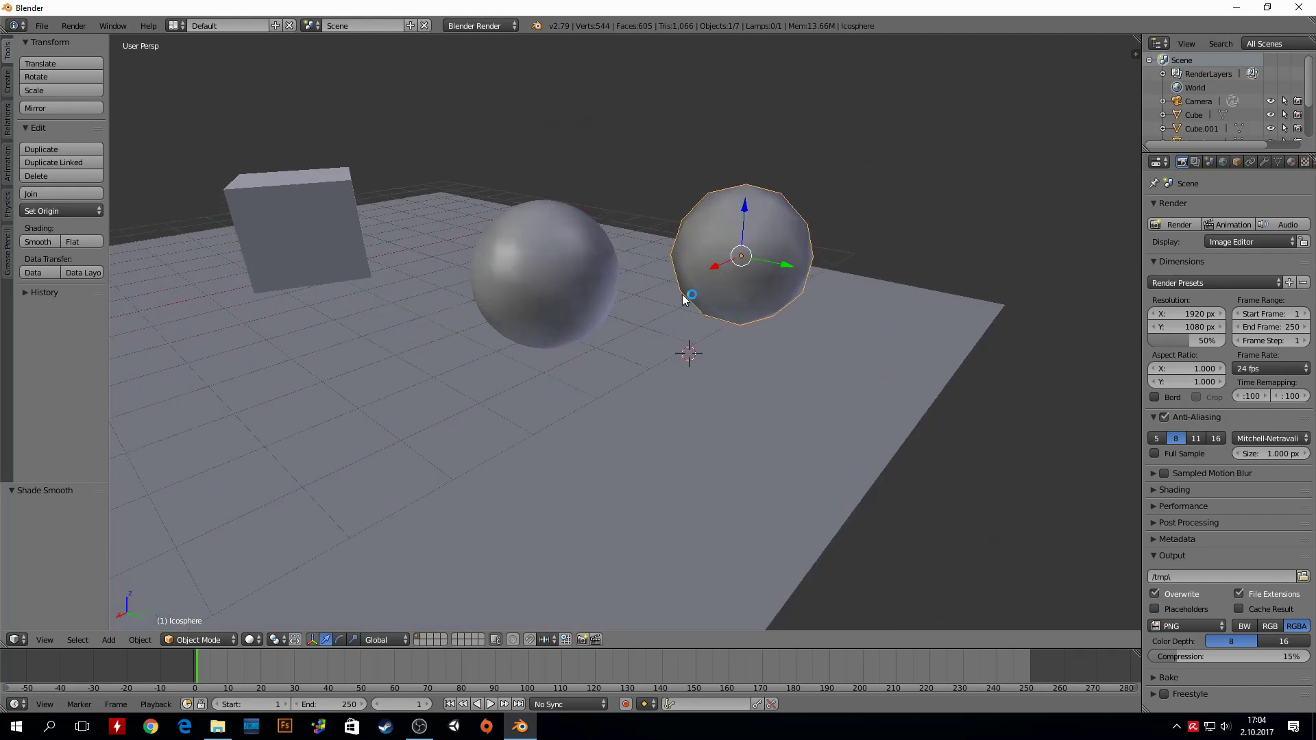
pyautogui.moveTo(673, 212)
pyautogui.mouseDown(button='middle')
pyautogui.moveTo(607, 173)
pyautogui.moveTo(397, 206)
pyautogui.mouseUp(button='middle')
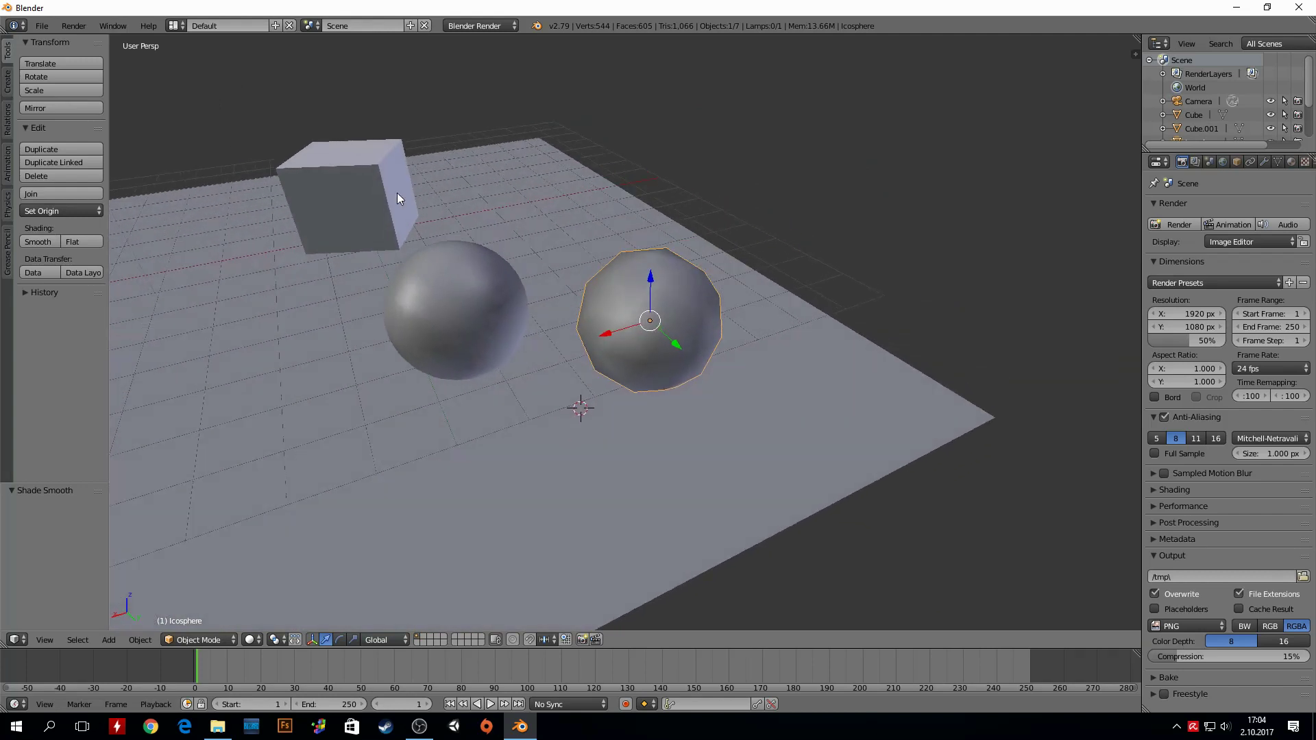
# Try smooth shading on the cube, then return it to Flat
pyautogui.rightClick(363, 183)
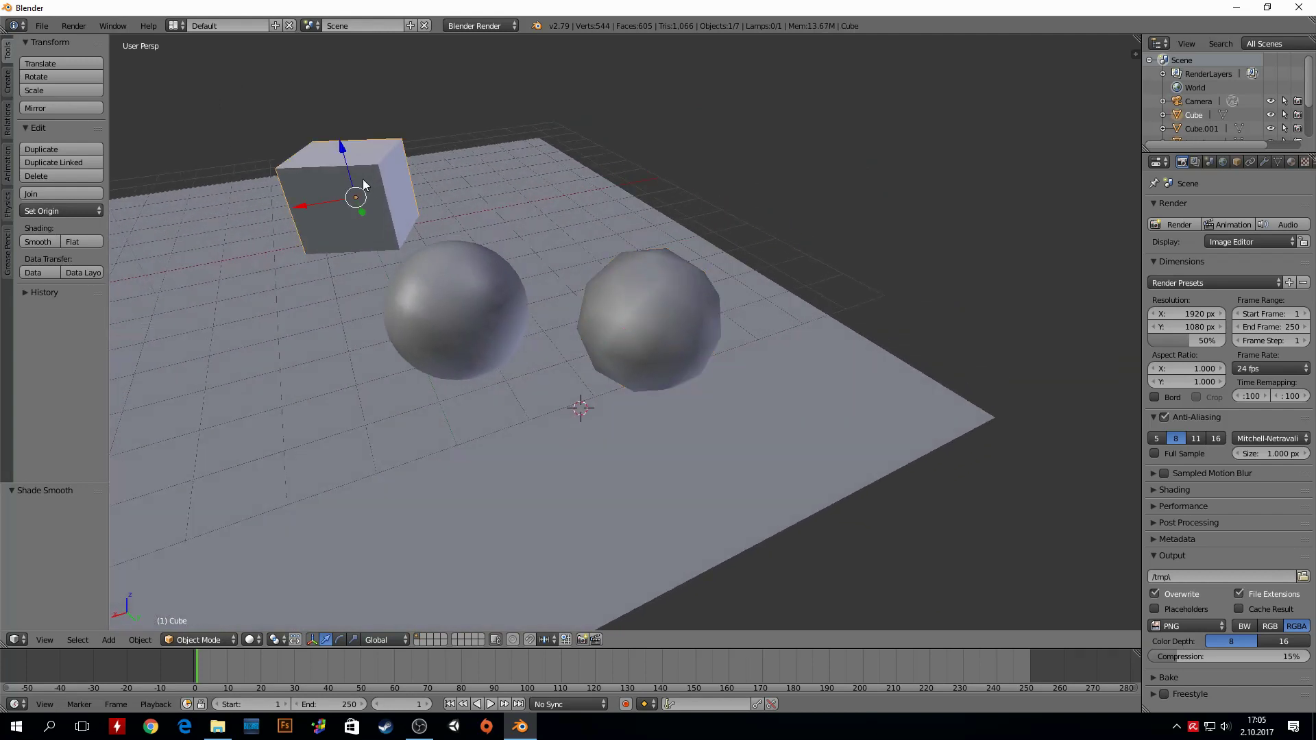
pyautogui.click(46, 241)
pyautogui.moveTo(266, 209)
pyautogui.mouseDown(button='middle')
pyautogui.moveTo(406, 211)
pyautogui.moveTo(451, 195)
pyautogui.moveTo(693, 293)
pyautogui.moveTo(682, 314)
pyautogui.moveTo(640, 311)
pyautogui.moveTo(651, 352)
pyautogui.moveTo(681, 314)
pyautogui.mouseUp(button='middle')
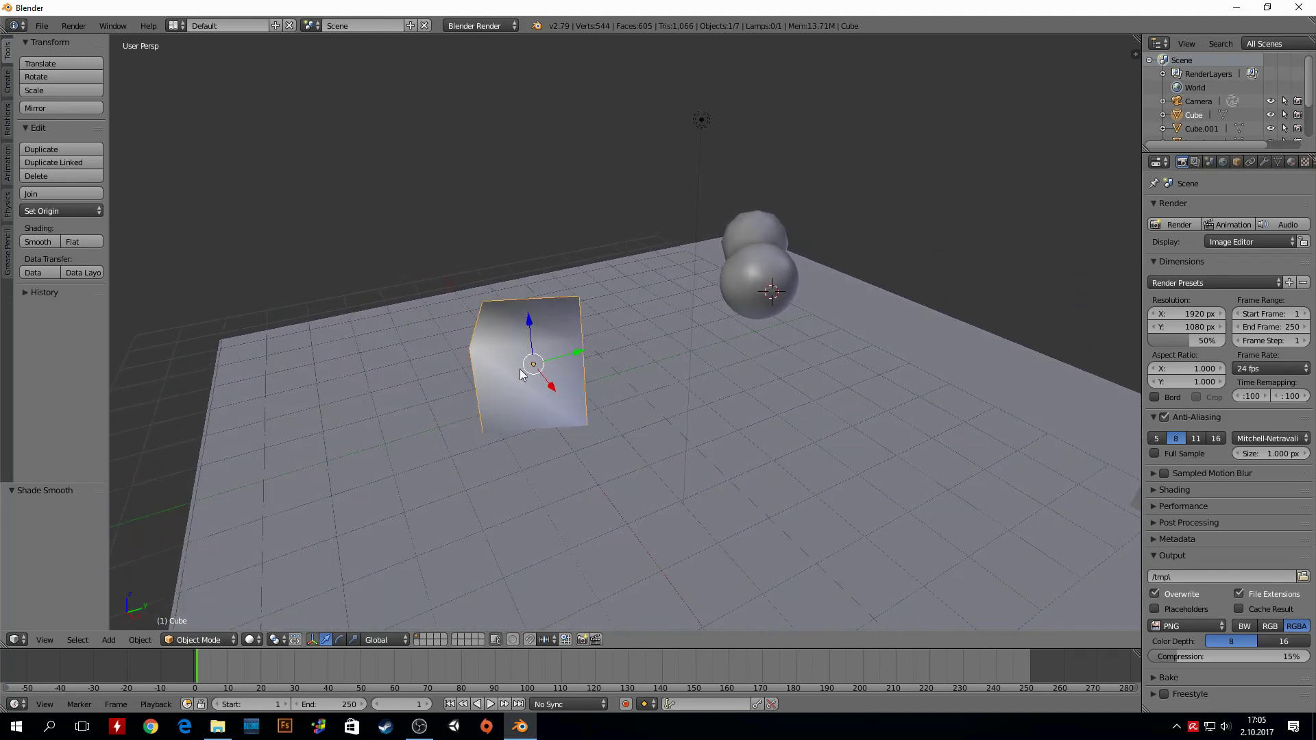
pyautogui.click(79, 244)
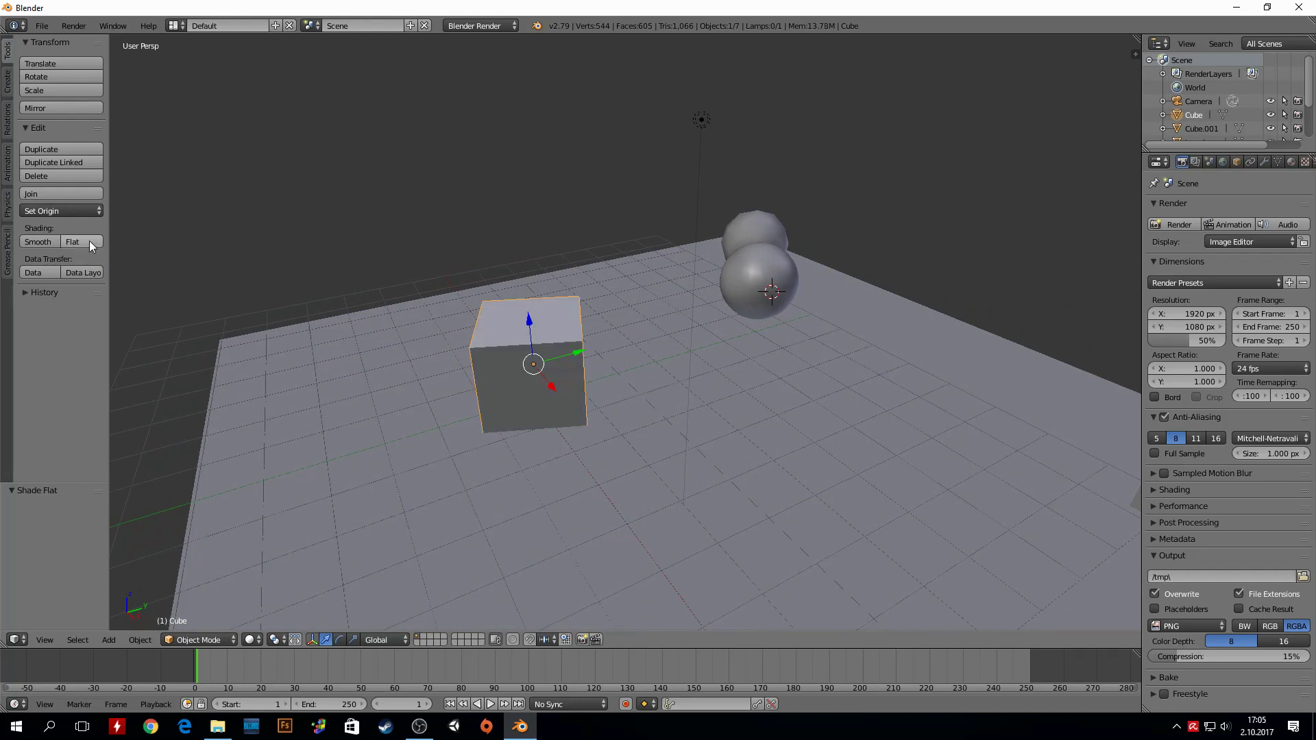
# Toggle the UV sphere between Flat and Smooth shading, finishing on Smooth
pyautogui.rightClick(754, 279)
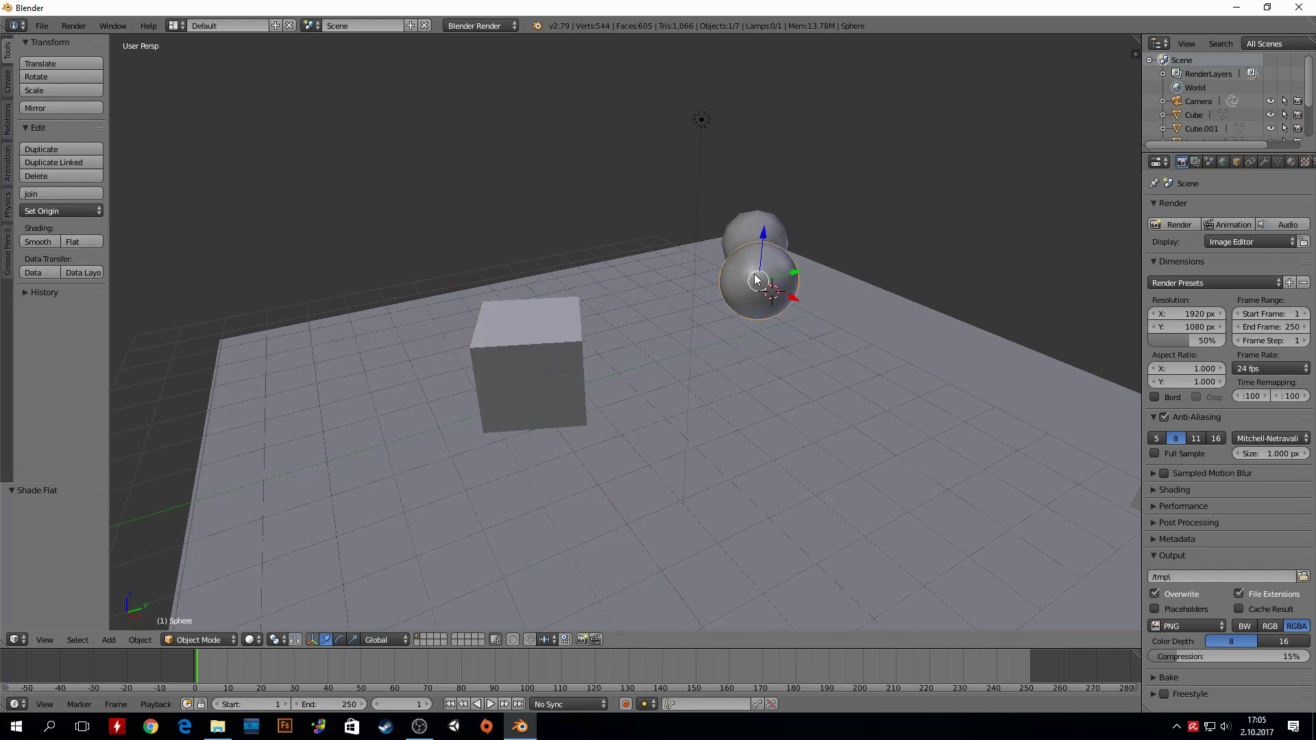
pyautogui.scroll(3, 843, 241)
pyautogui.scroll(3, 758, 230)
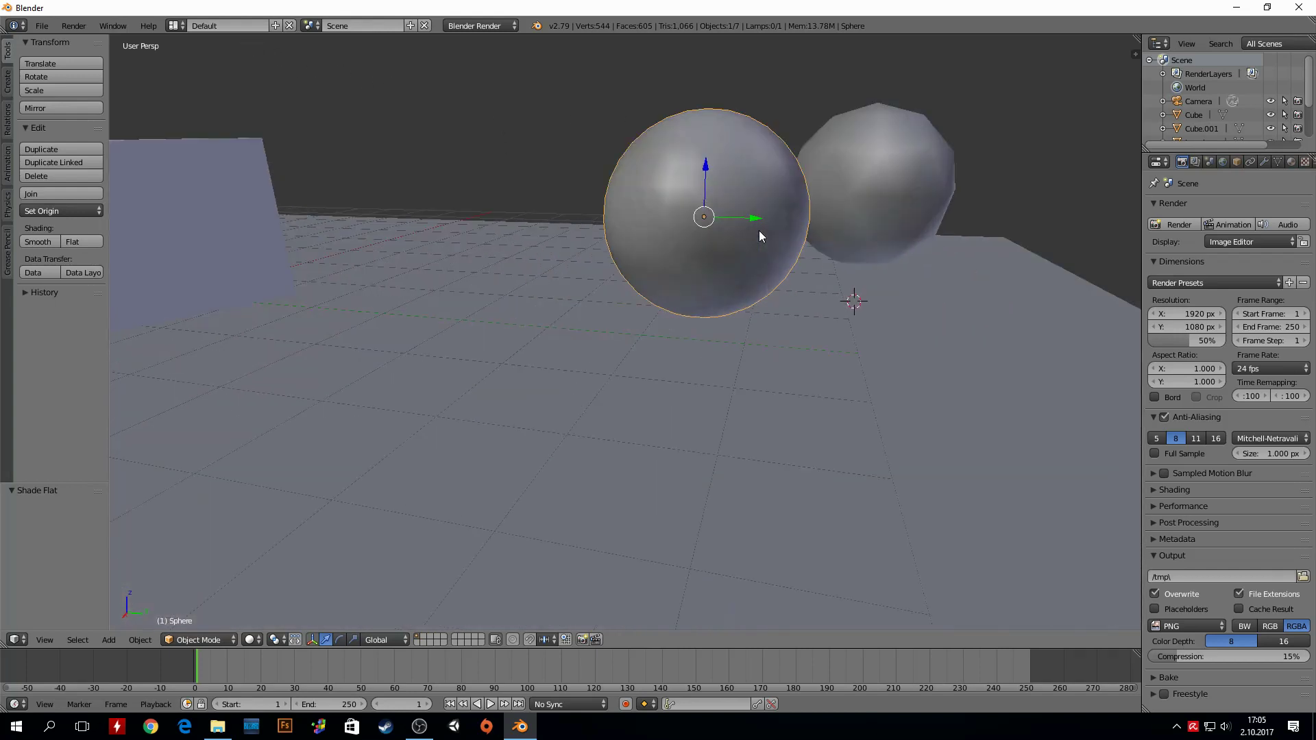
pyautogui.moveTo(786, 155)
pyautogui.mouseDown(button='middle')
pyautogui.moveTo(724, 229)
pyautogui.moveTo(767, 202)
pyautogui.mouseUp(button='middle')
pyautogui.scroll(2, 706, 265)
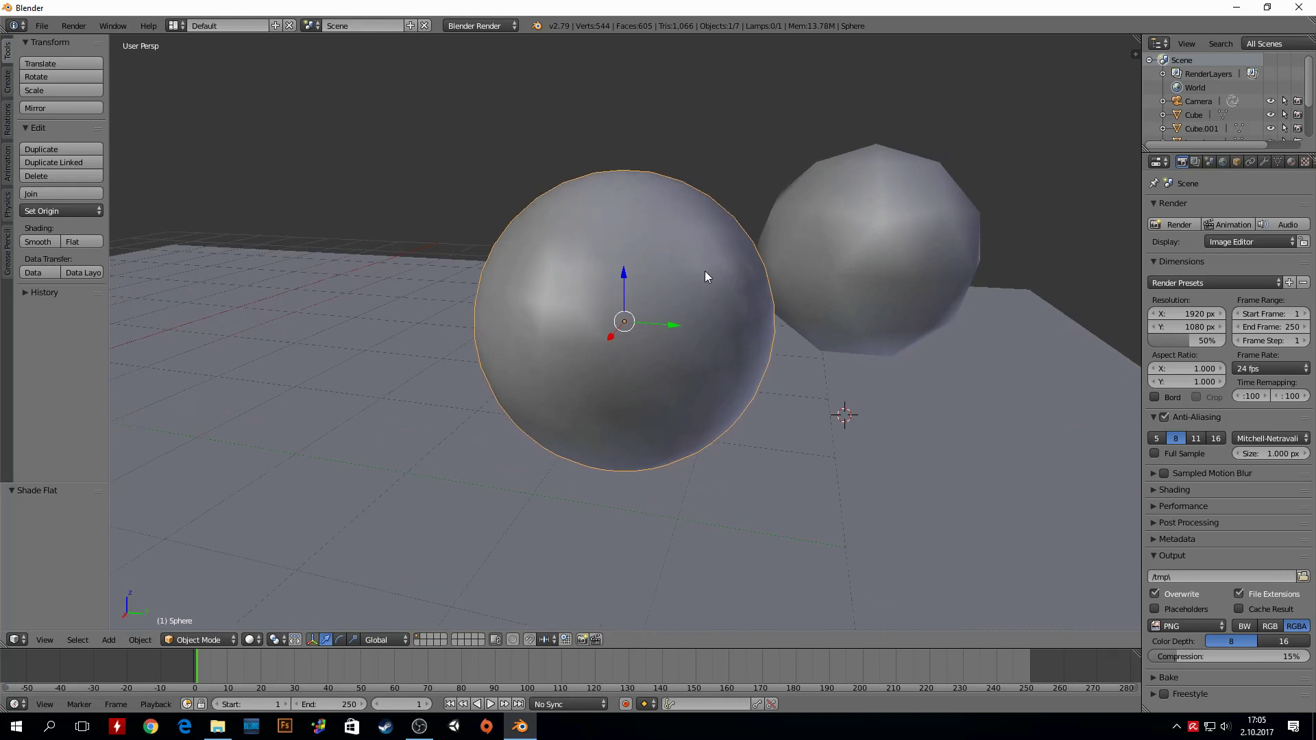
pyautogui.moveTo(706, 265); pyautogui.dragTo(627, 274, button='middle')
pyautogui.click(76, 237)
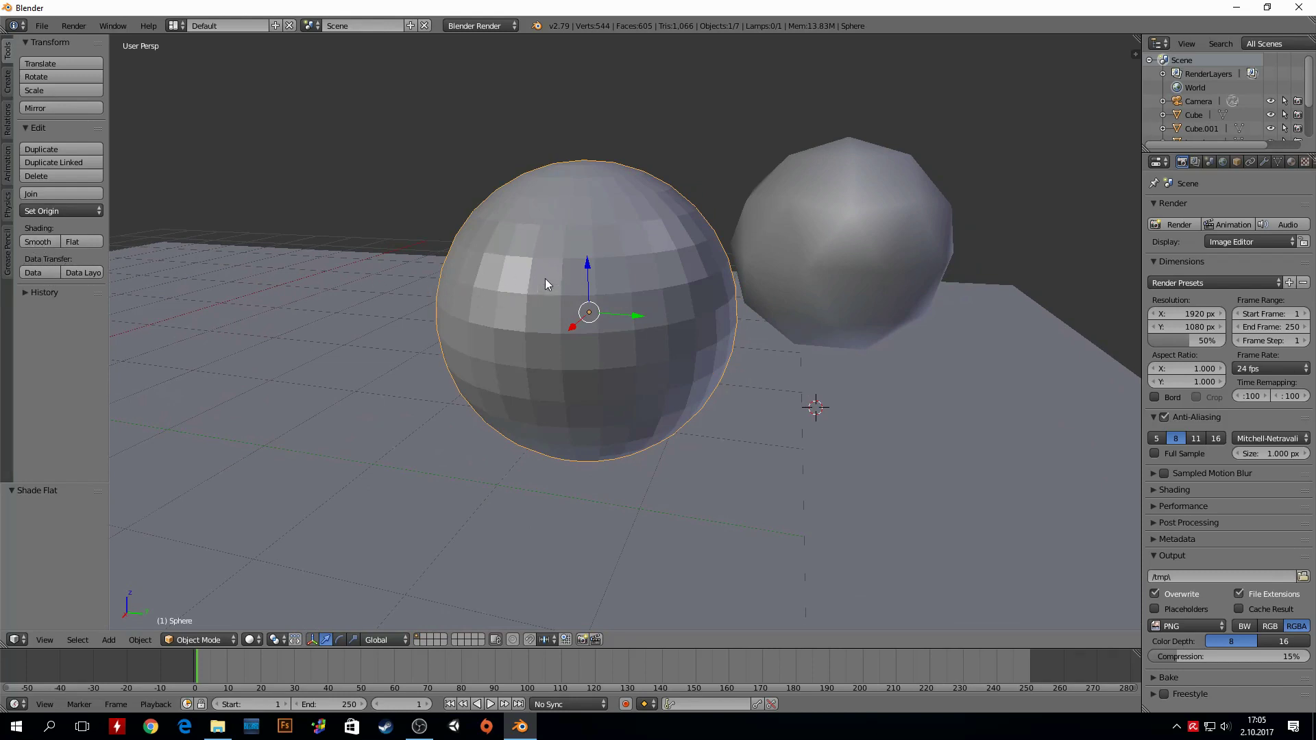
pyautogui.click(32, 242)
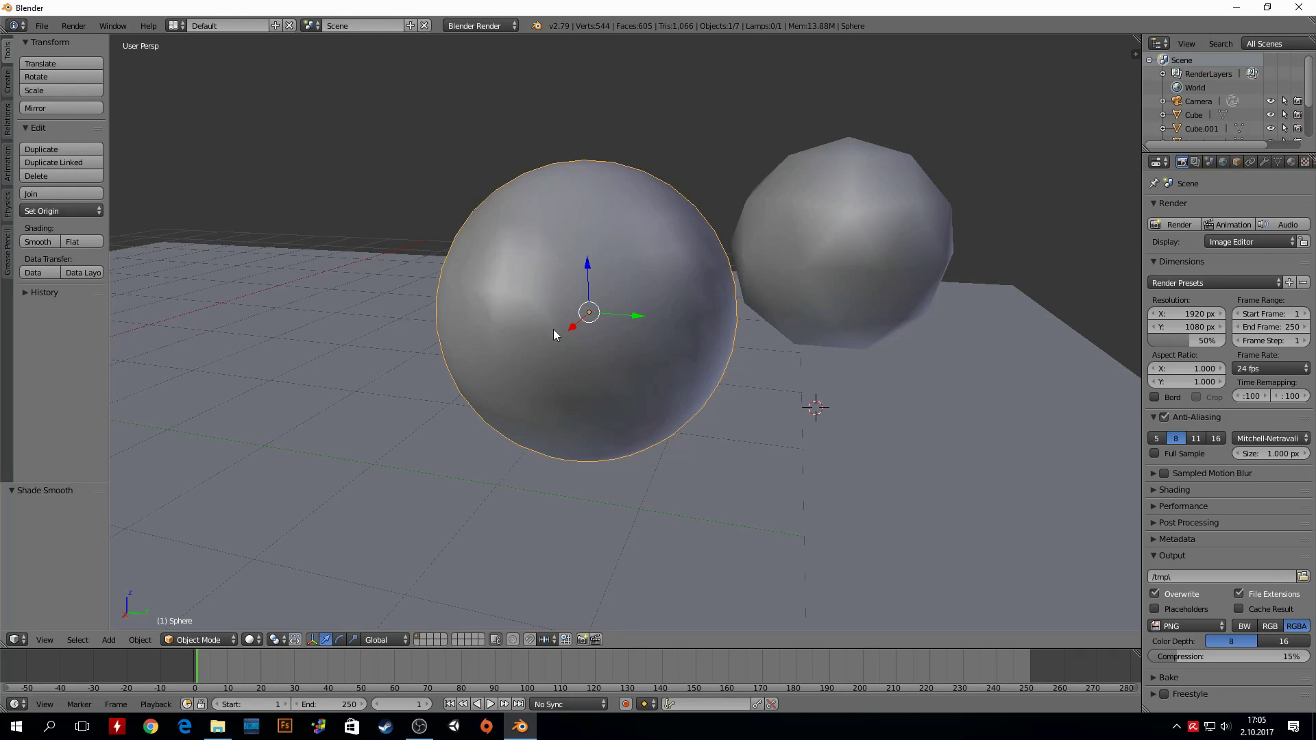
pyautogui.click(75, 241)
pyautogui.click(36, 242)
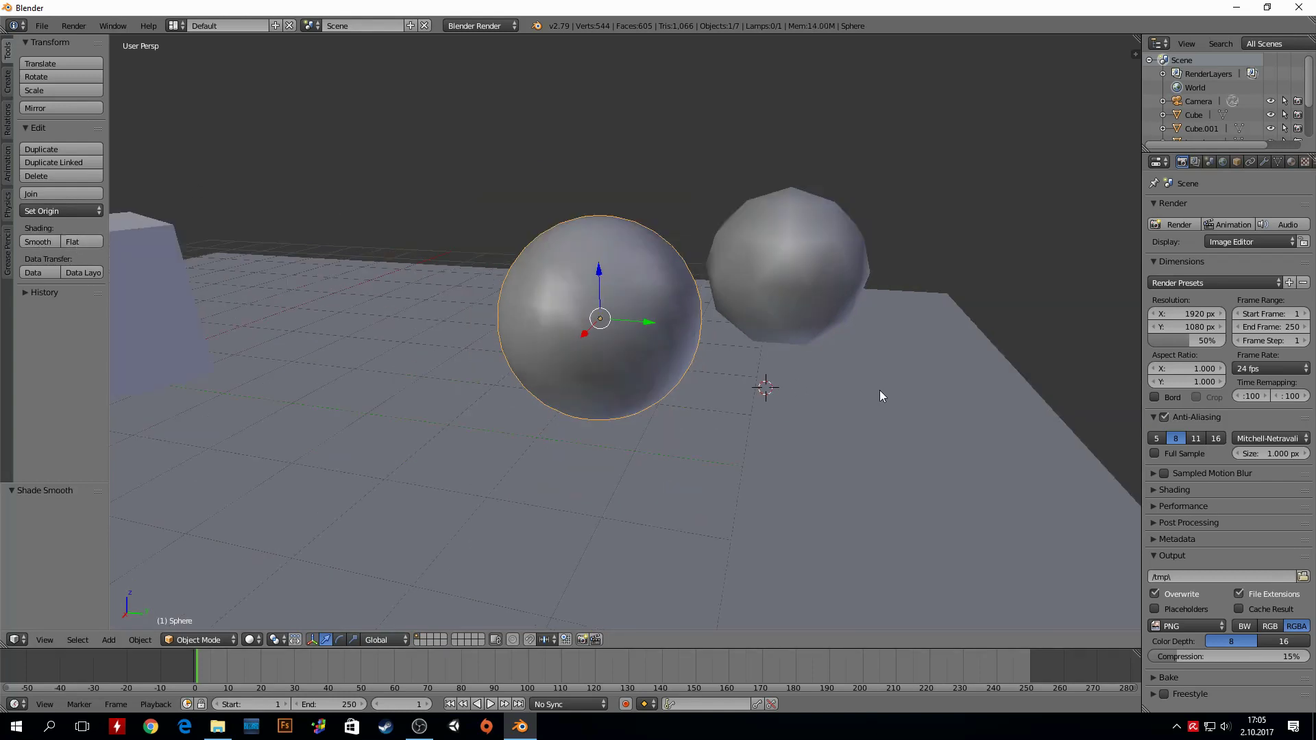
pyautogui.moveTo(878, 389)
pyautogui.mouseDown(button='middle')
pyautogui.moveTo(833, 368)
pyautogui.moveTo(751, 370)
pyautogui.moveTo(600, 454)
pyautogui.mouseUp(button='middle')
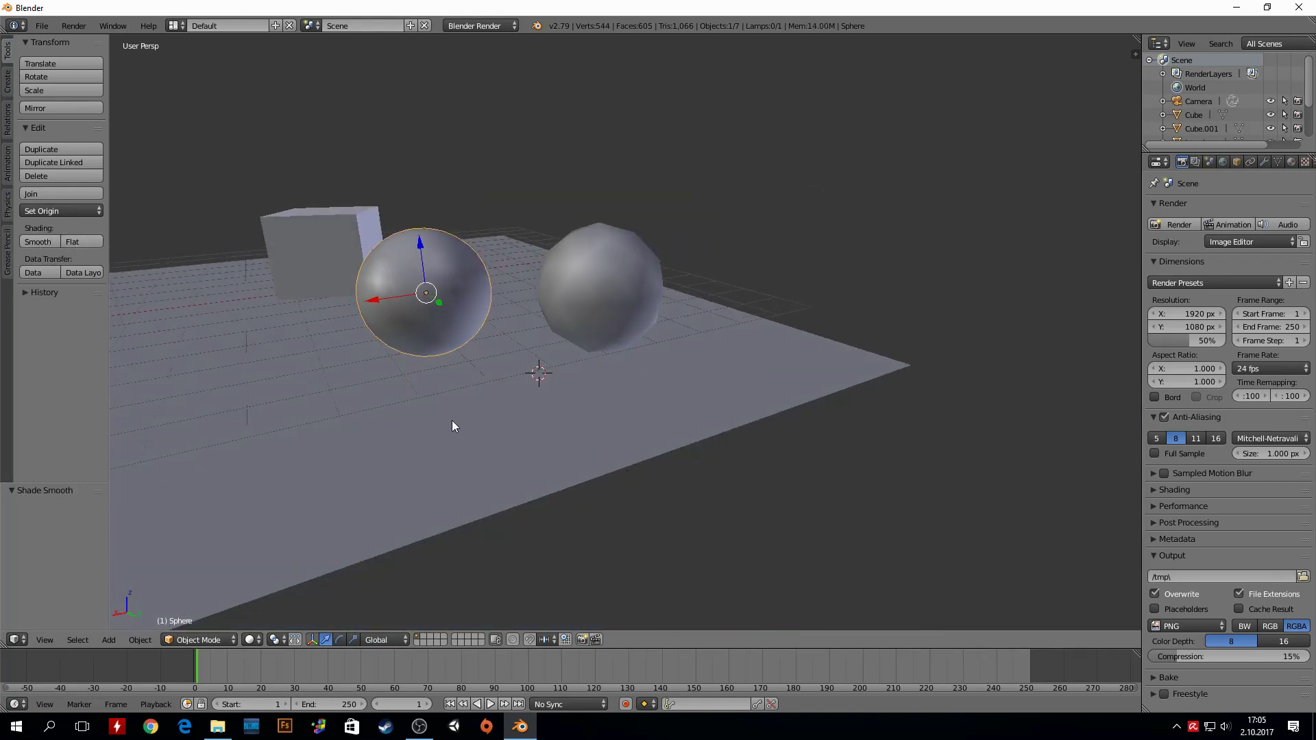
# Add a cylinder, moving it left of the spheres and raising it onto the floor
pyautogui.hotkey('shift', 'a')
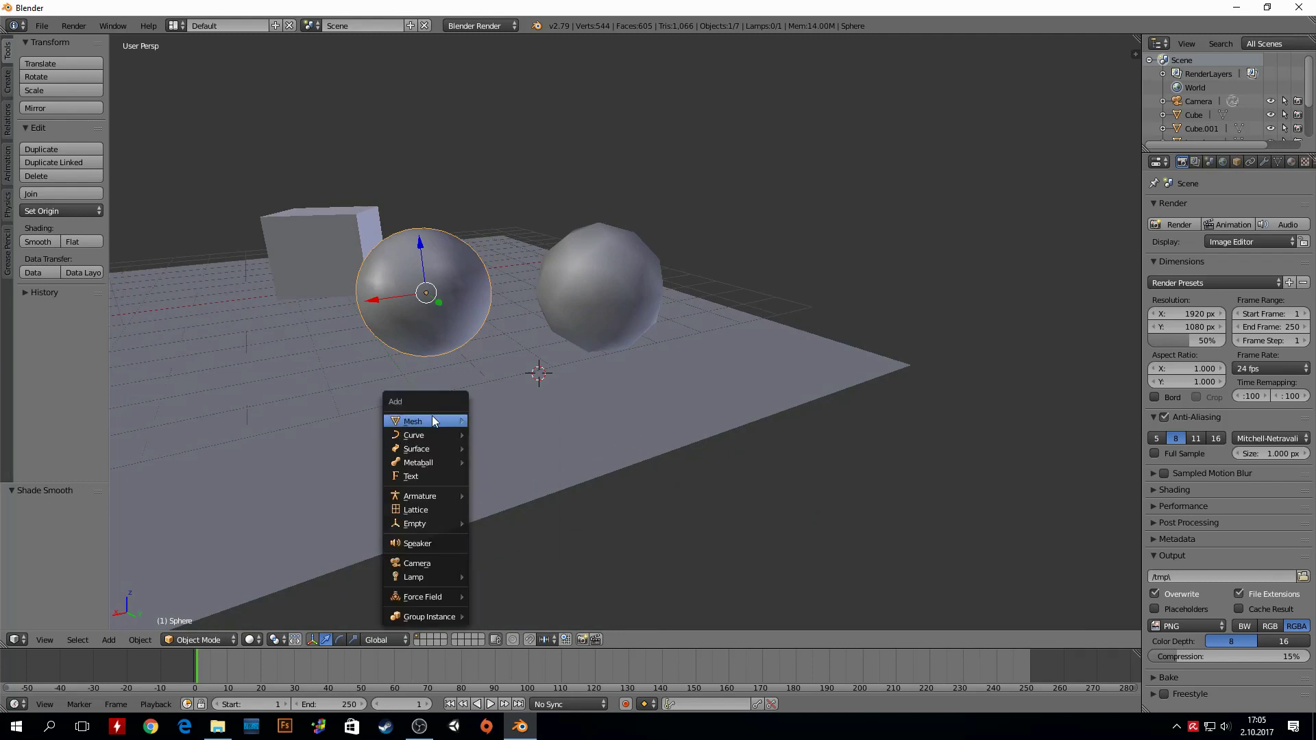
pyautogui.moveTo(424, 422)
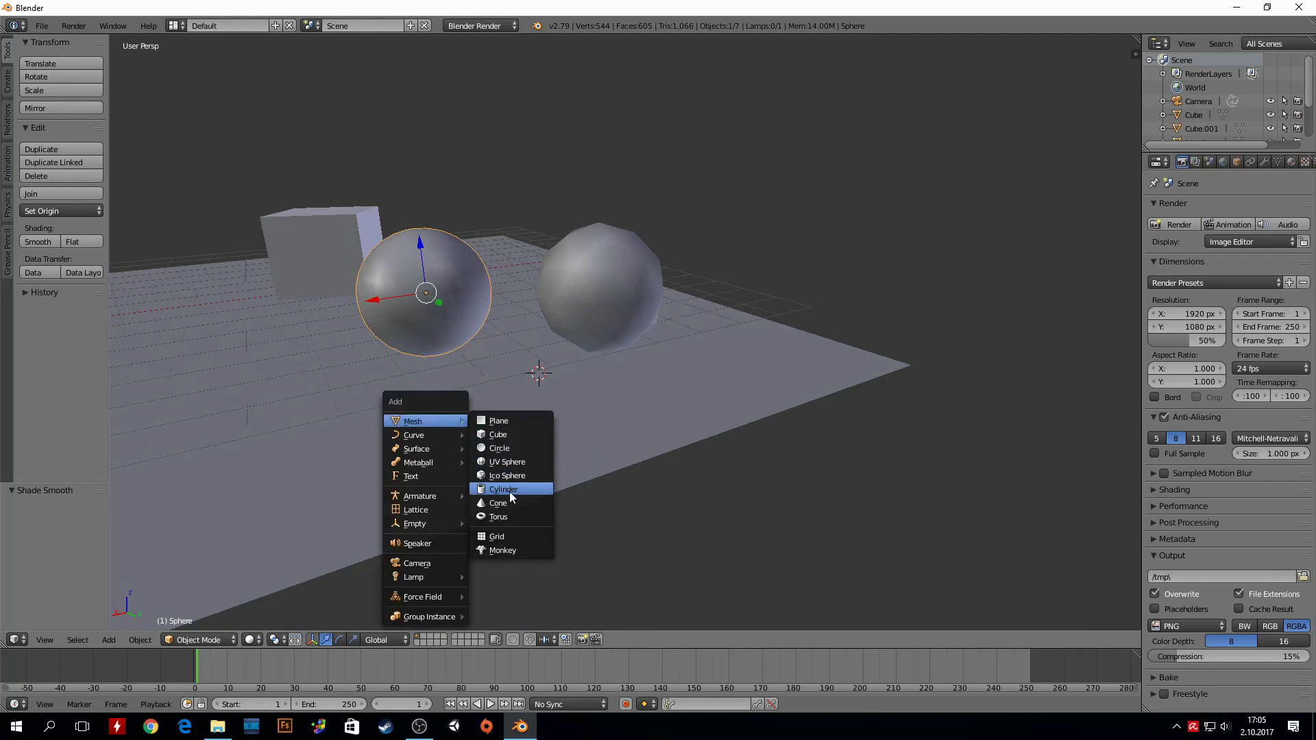
pyautogui.click(509, 491)
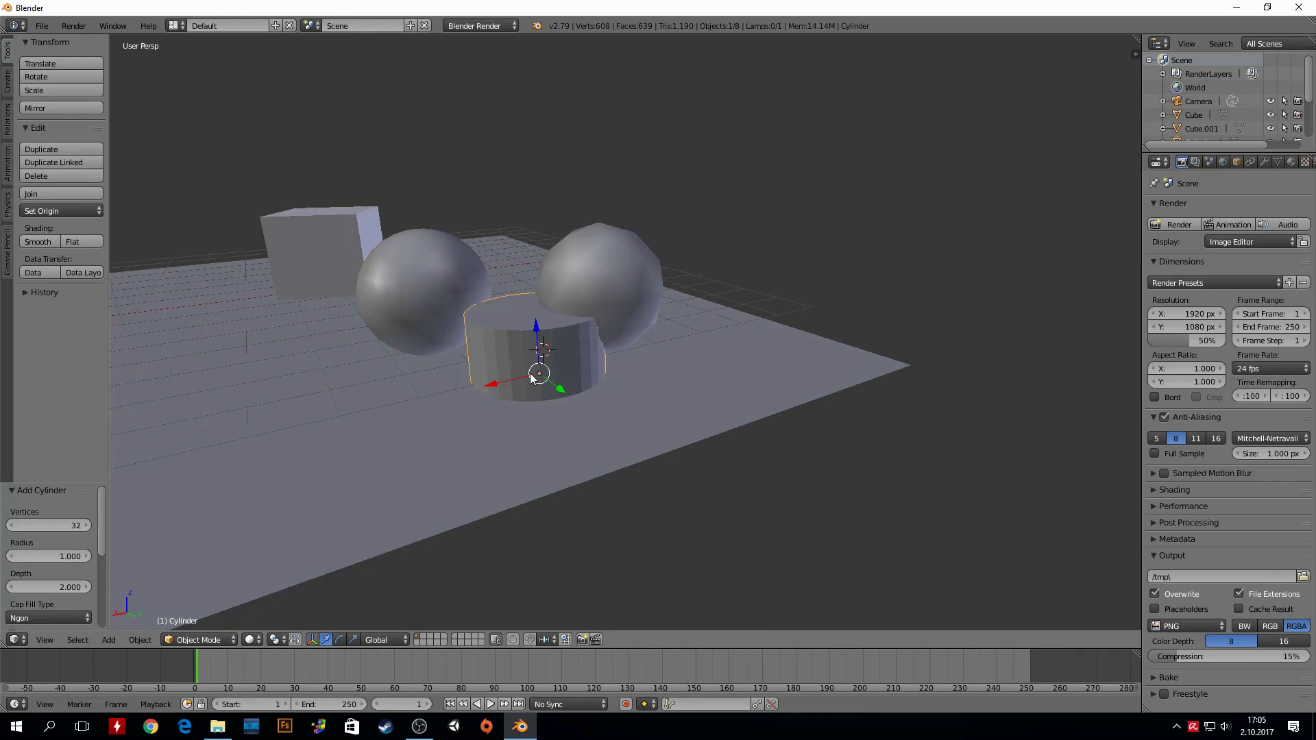
pyautogui.press('g')
pyautogui.click(315, 448)
pyautogui.moveTo(321, 379); pyautogui.dragTo(303, 304)
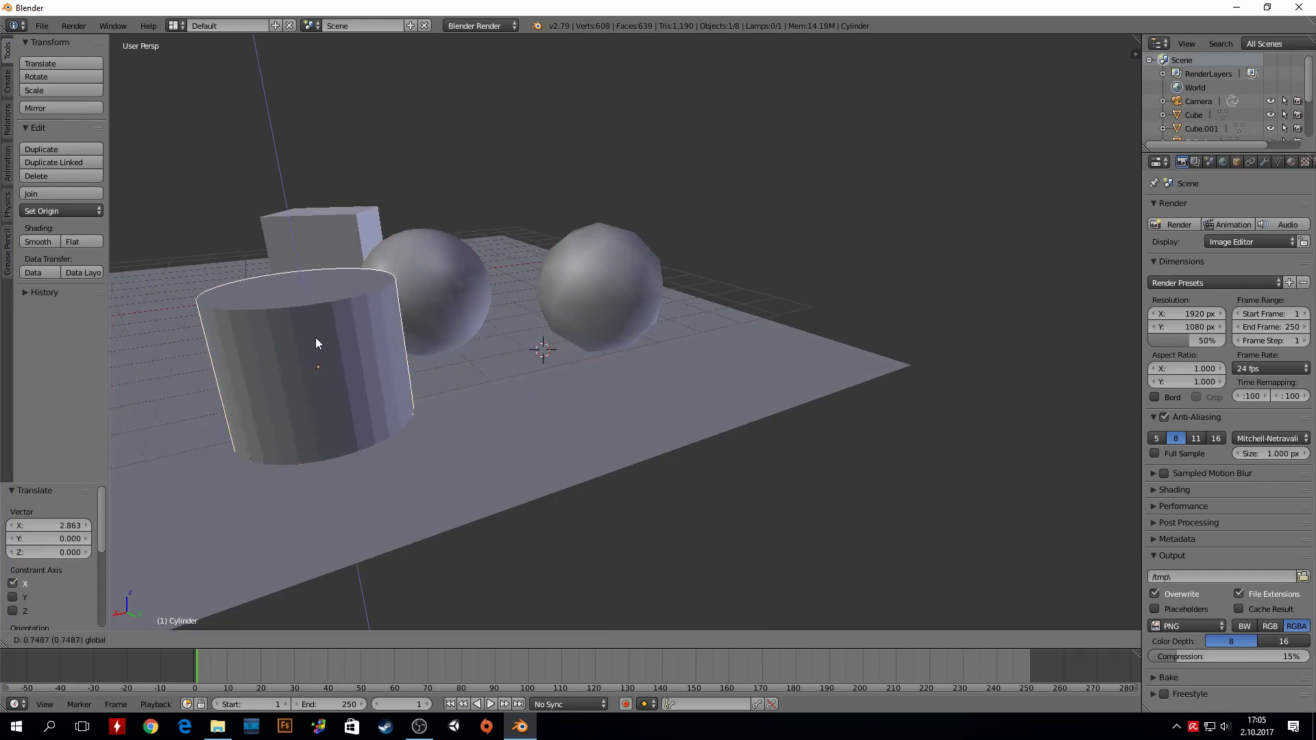
# Try smooth shading on the cylinder, then return it to flat shading
pyautogui.click(39, 240)
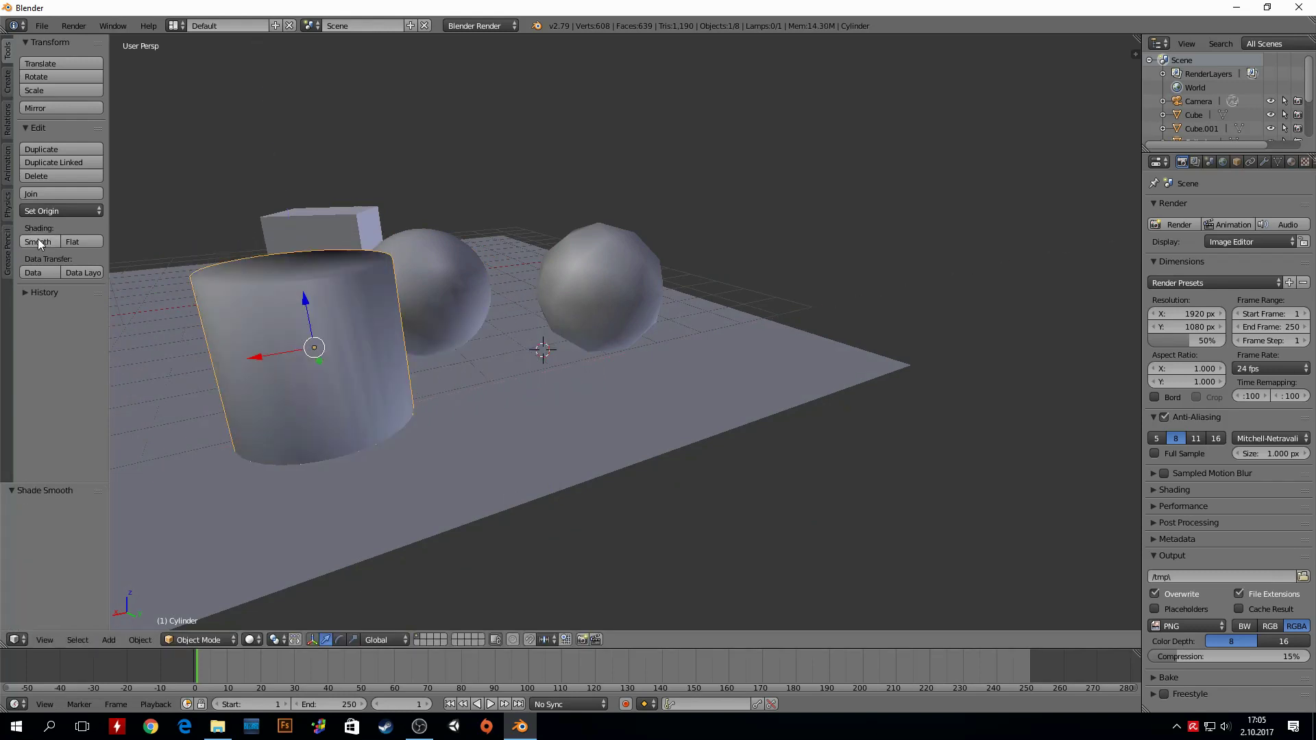
pyautogui.moveTo(322, 301)
pyautogui.mouseDown(button='middle')
pyautogui.moveTo(373, 312)
pyautogui.moveTo(396, 356)
pyautogui.mouseUp(button='middle')
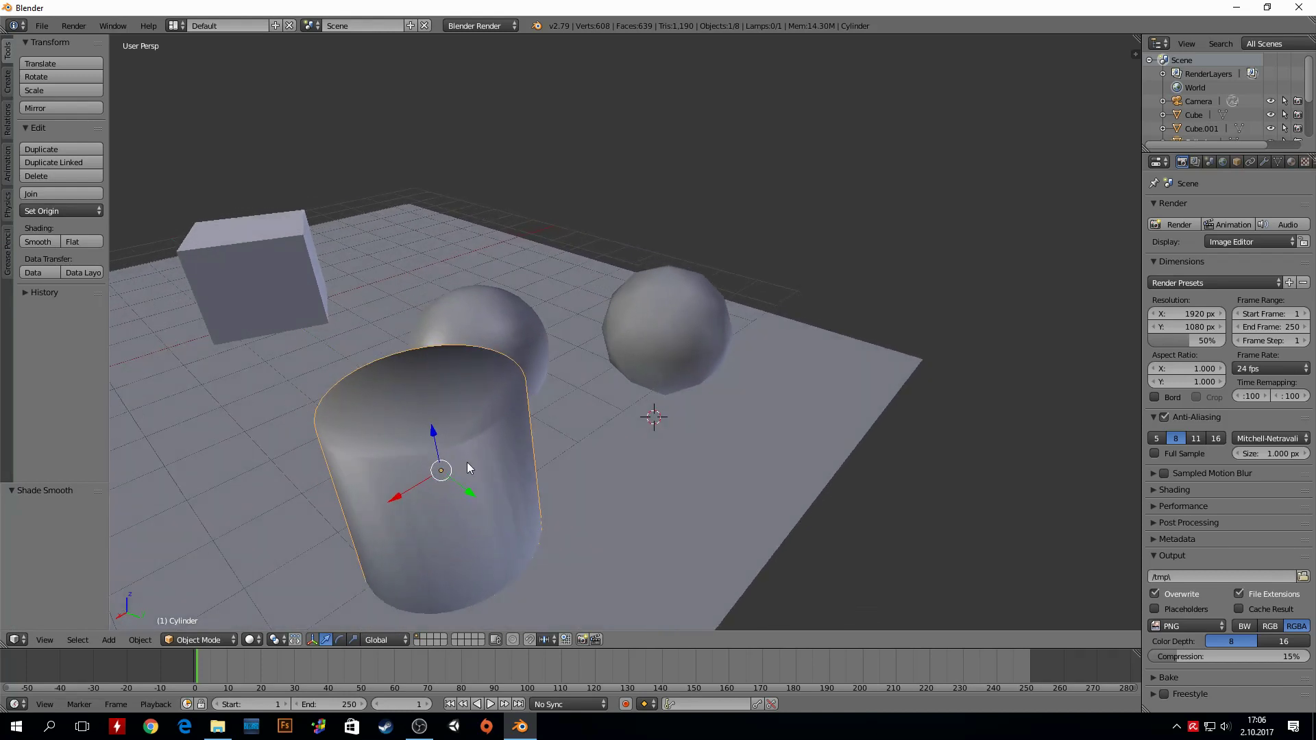
pyautogui.click(80, 240)
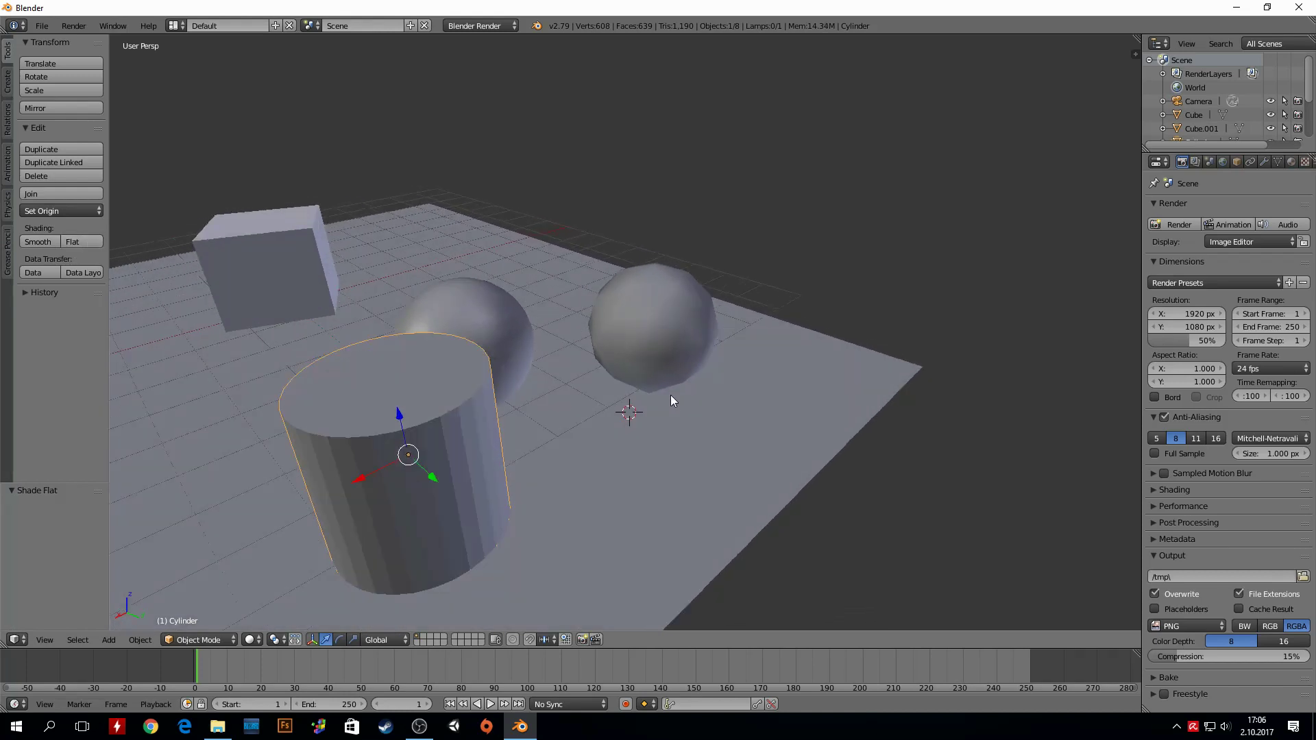
pyautogui.moveTo(670, 395); pyautogui.dragTo(630, 401, button='middle')
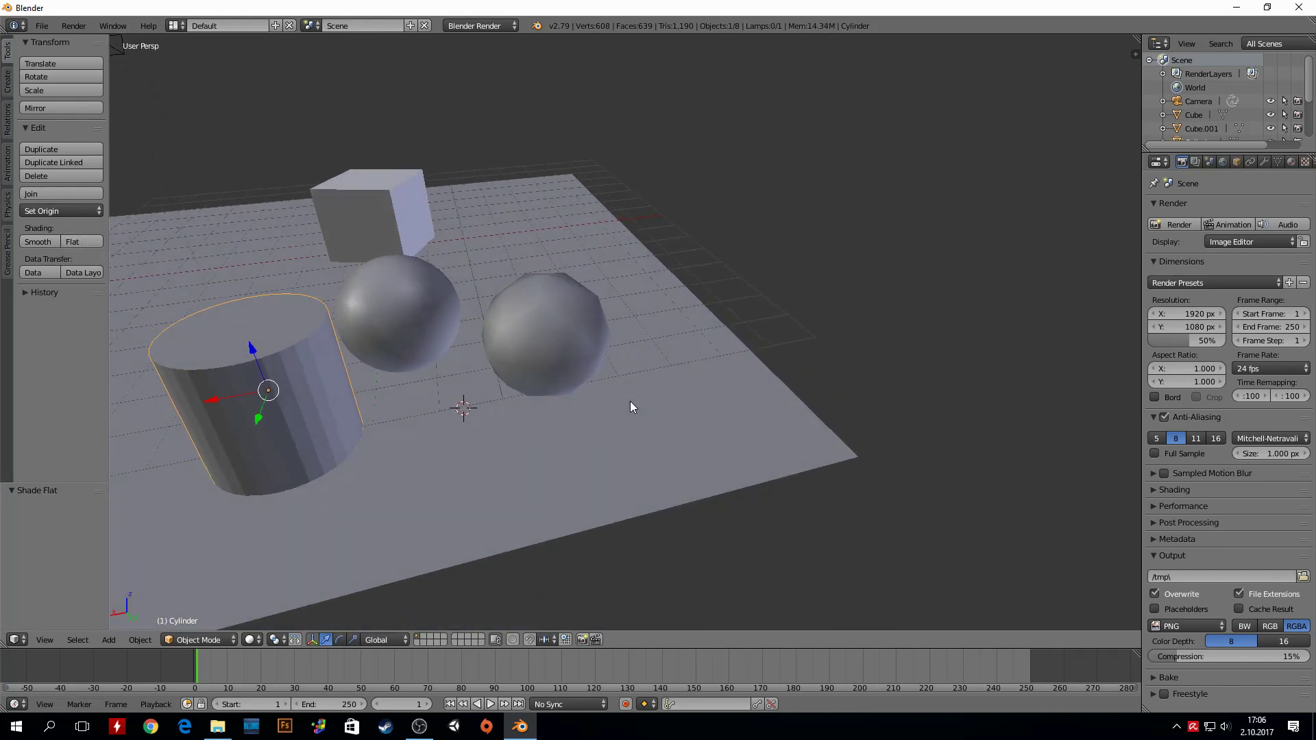
# Select the cylinder, compare it smooth-shaded from low angles, then set it back to flat
pyautogui.rightClick(417, 320)
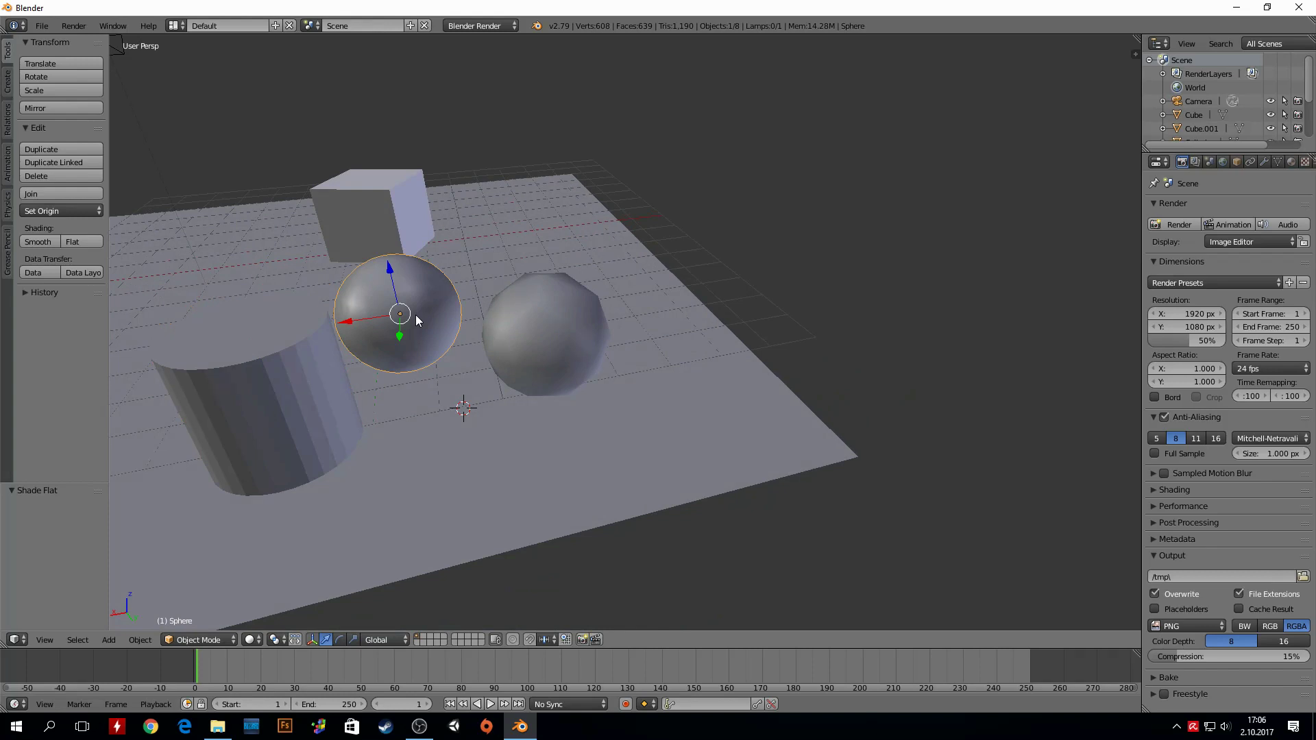
pyautogui.rightClick(286, 392)
pyautogui.moveTo(287, 392)
pyautogui.mouseDown(button='middle')
pyautogui.moveTo(335, 443)
pyautogui.moveTo(367, 434)
pyautogui.mouseUp(button='middle')
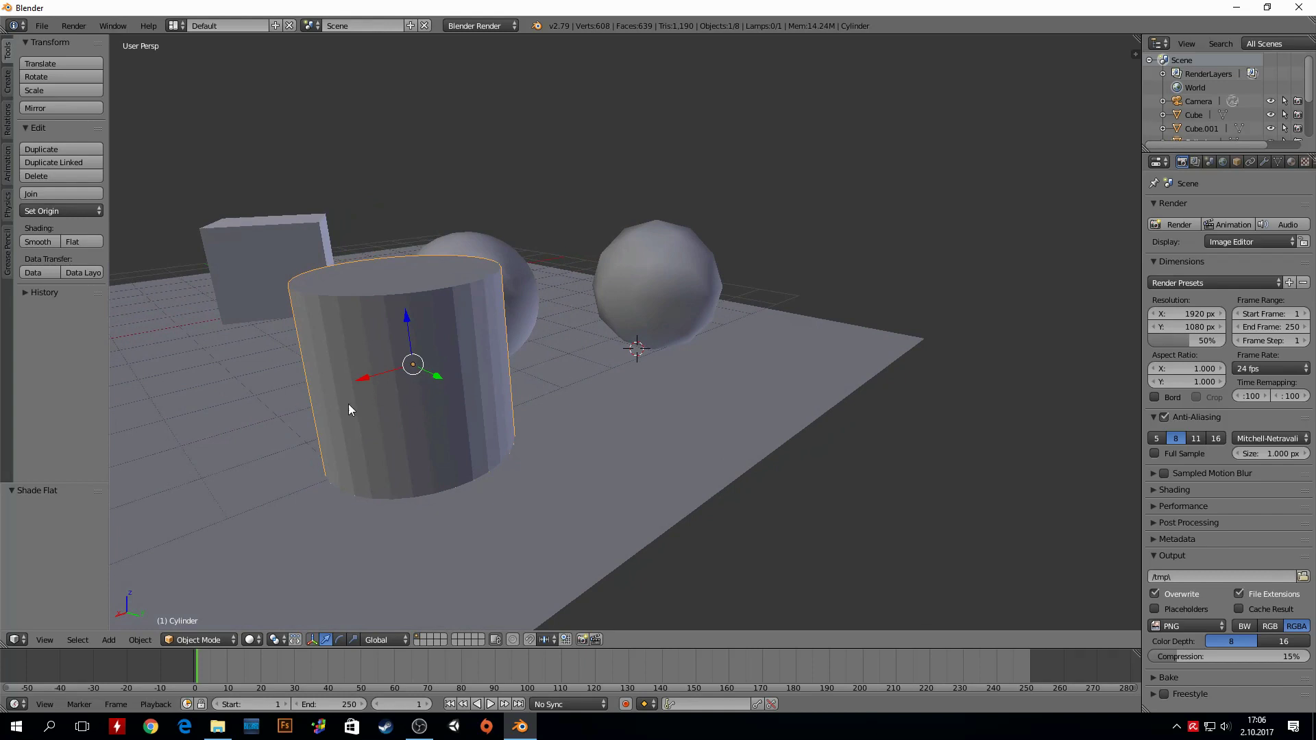
pyautogui.click(48, 241)
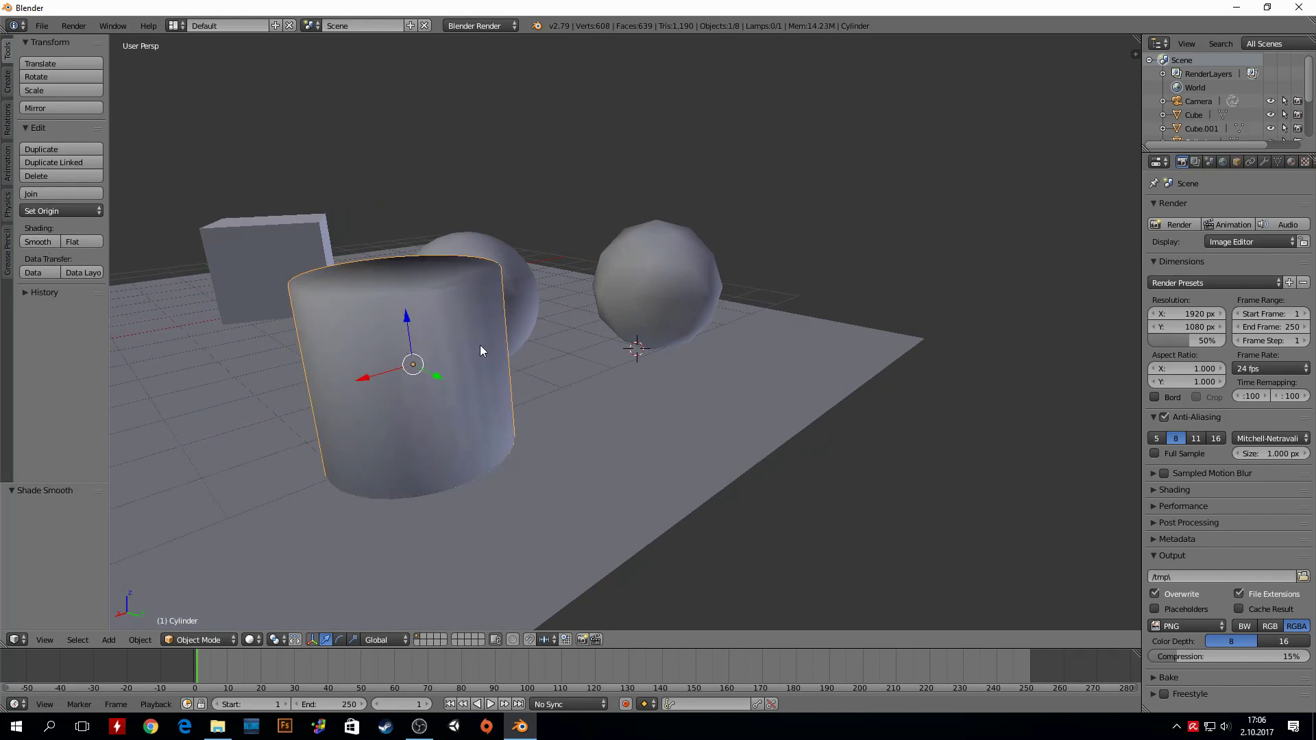
pyautogui.moveTo(480, 344)
pyautogui.mouseDown(button='middle')
pyautogui.moveTo(522, 322)
pyautogui.moveTo(555, 336)
pyautogui.moveTo(516, 352)
pyautogui.moveTo(457, 412)
pyautogui.mouseUp(button='middle')
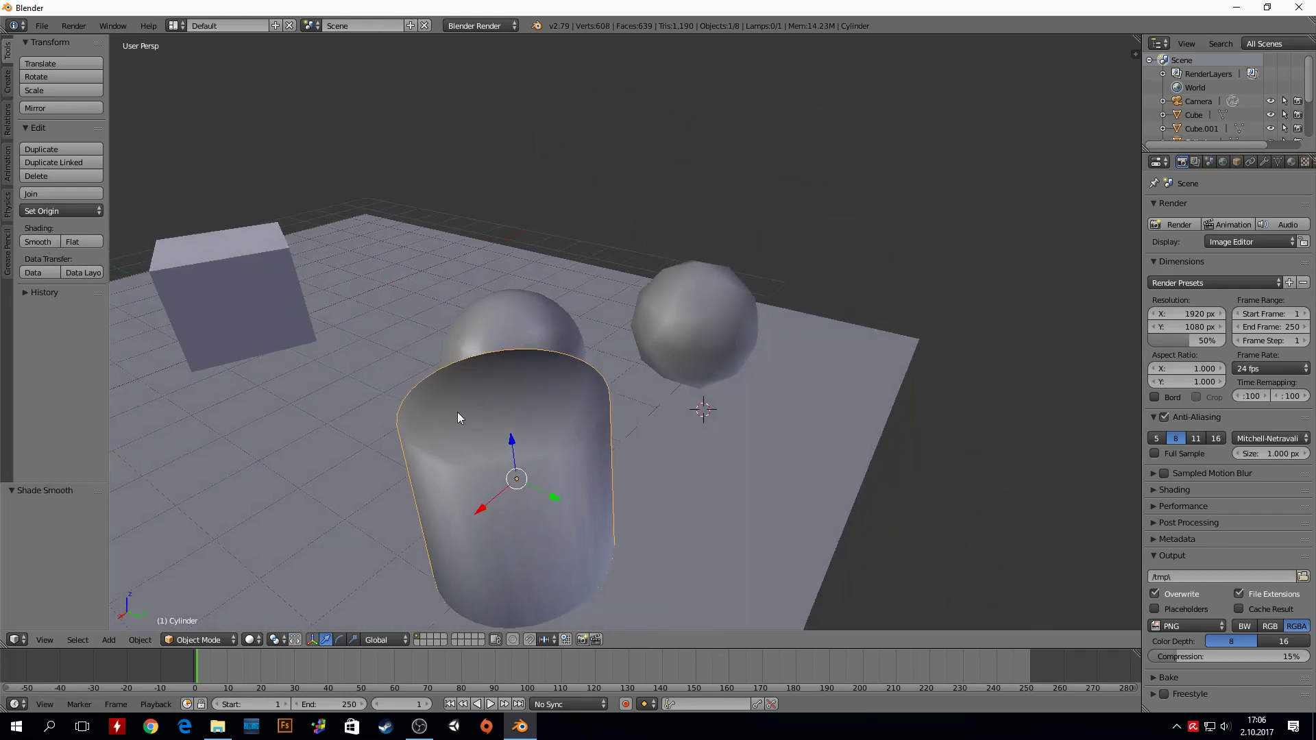
pyautogui.moveTo(615, 446)
pyautogui.mouseDown(button='middle')
pyautogui.moveTo(625, 470)
pyautogui.moveTo(623, 441)
pyautogui.moveTo(582, 440)
pyautogui.moveTo(262, 307)
pyautogui.mouseUp(button='middle')
pyautogui.click(80, 244)
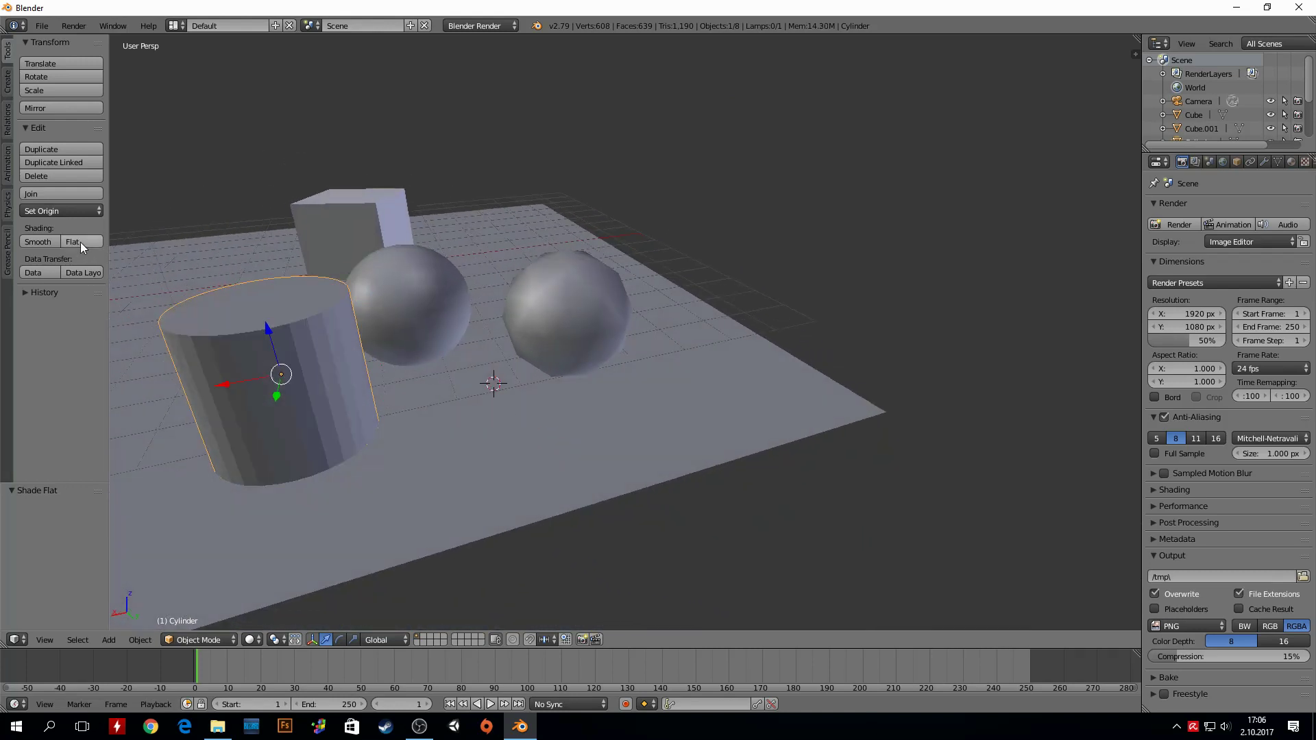
# Add a cone between the spheres, raise it, and flip it point-down with a negative Z scale
pyautogui.hotkey('shift', 'a')
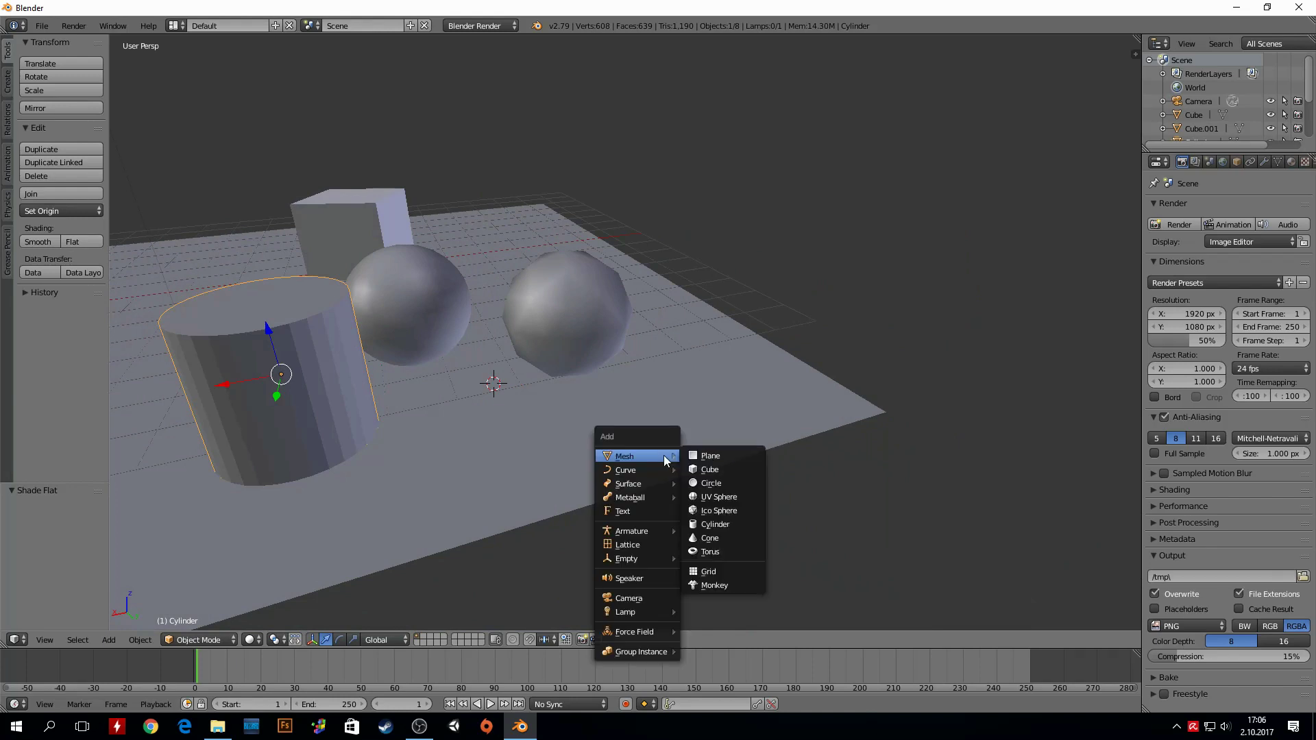
pyautogui.click(711, 539)
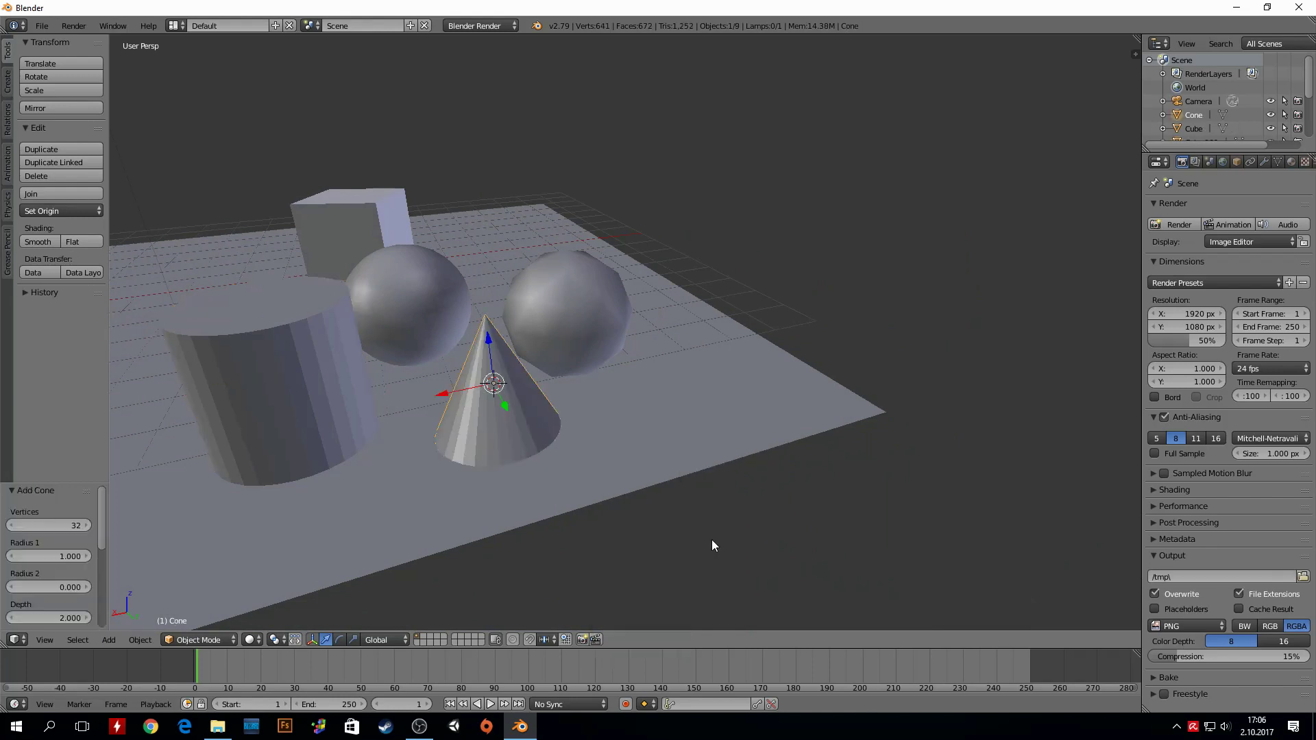
pyautogui.moveTo(492, 364); pyautogui.dragTo(480, 294)
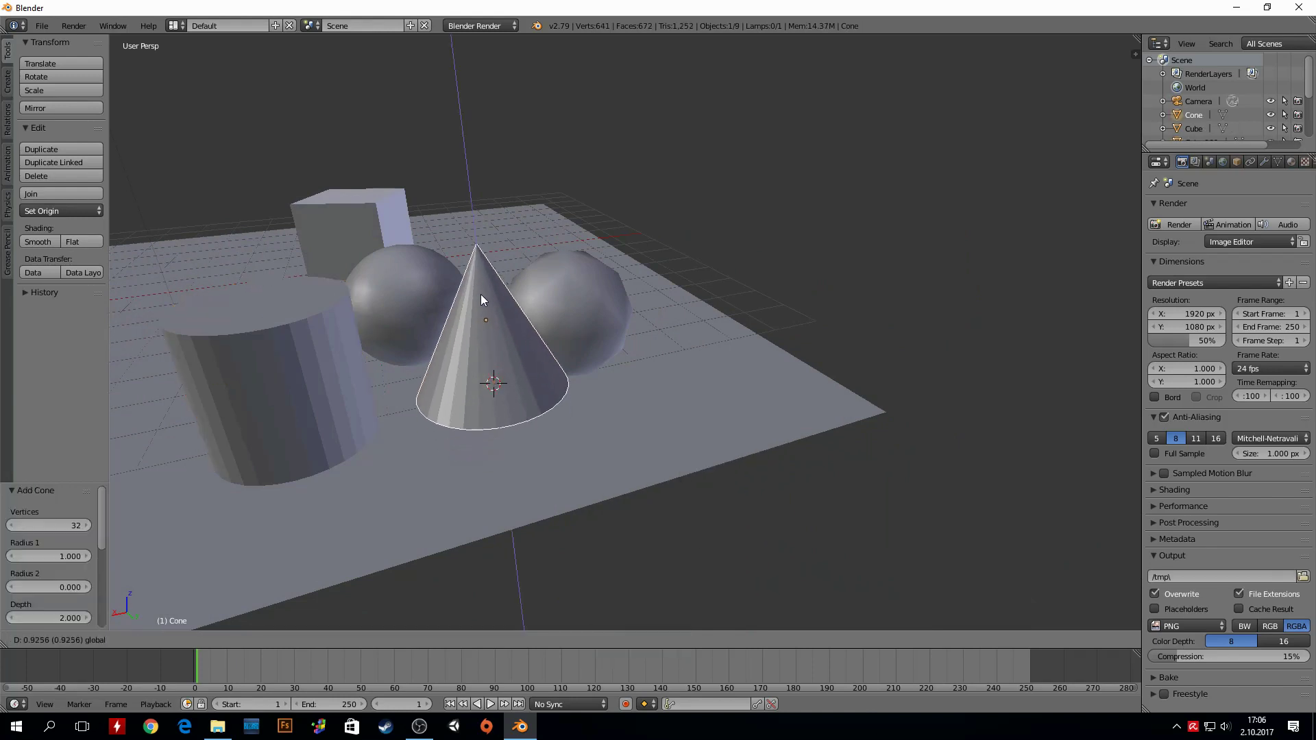
pyautogui.press('s')
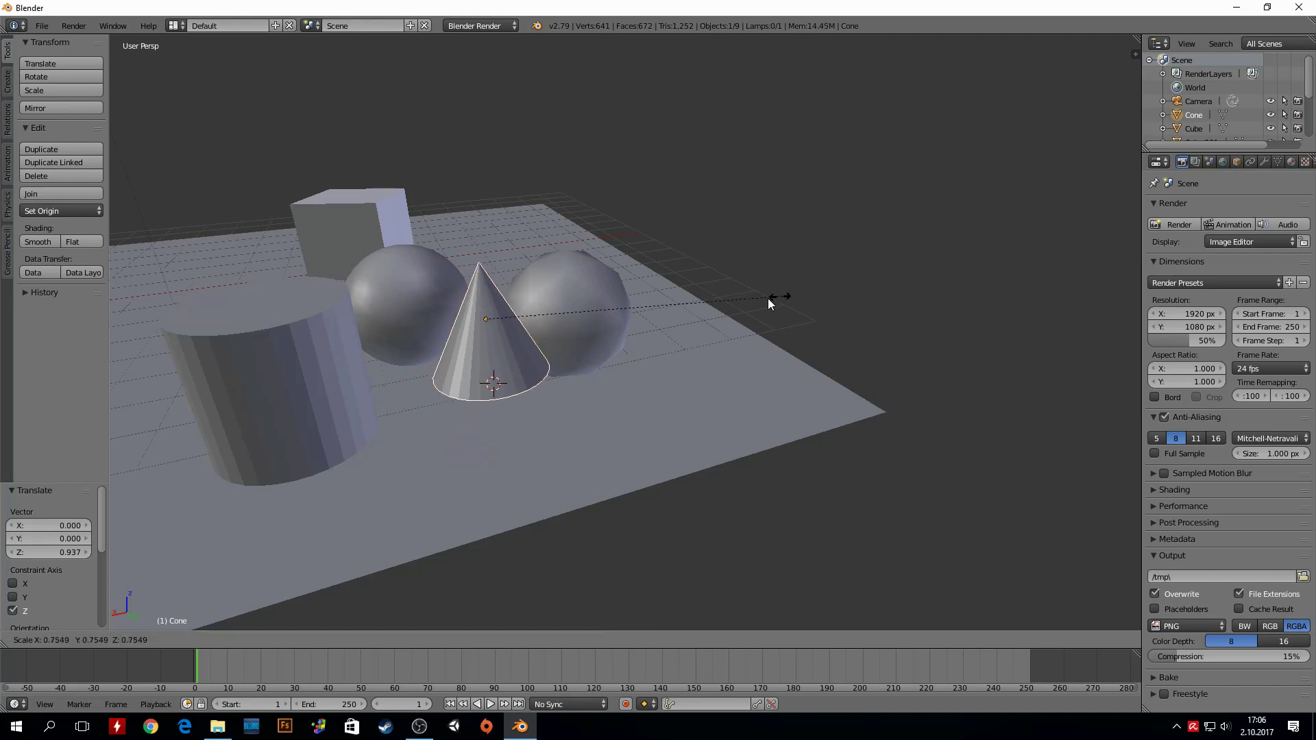
pyautogui.press('z')
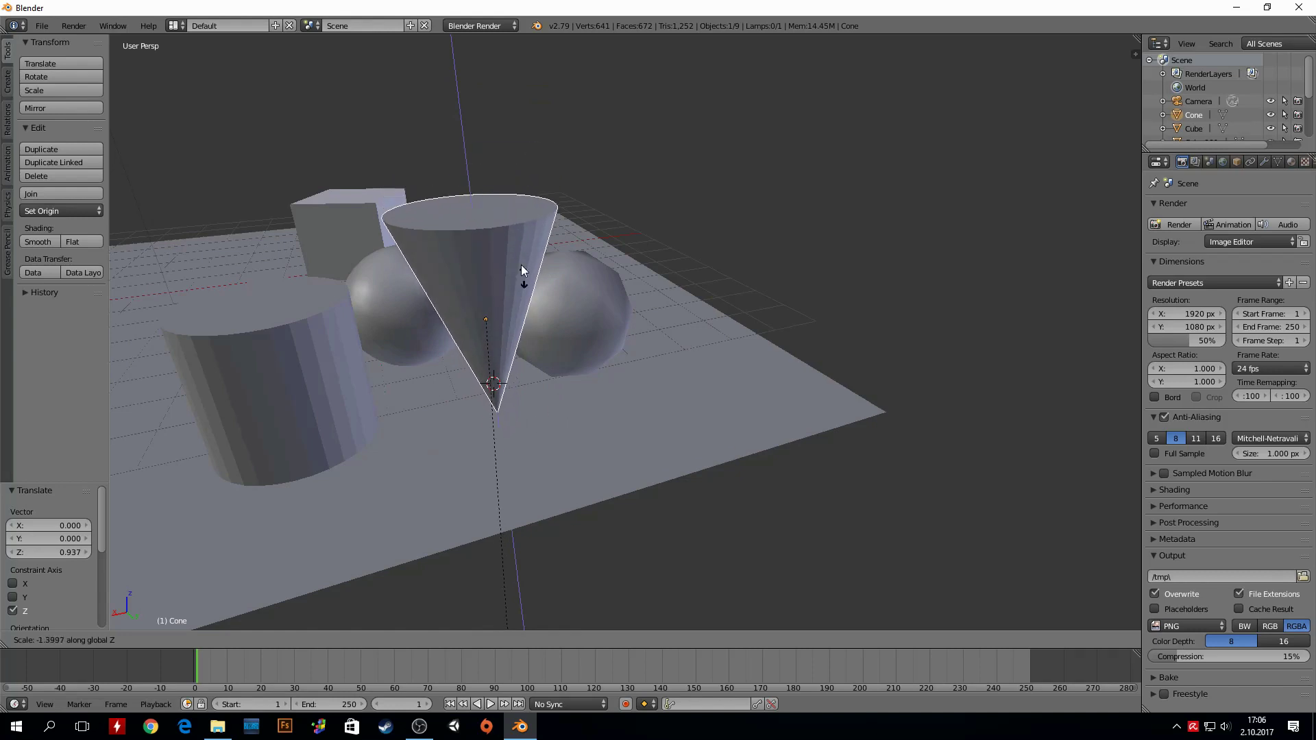
pyautogui.click(518, 162)
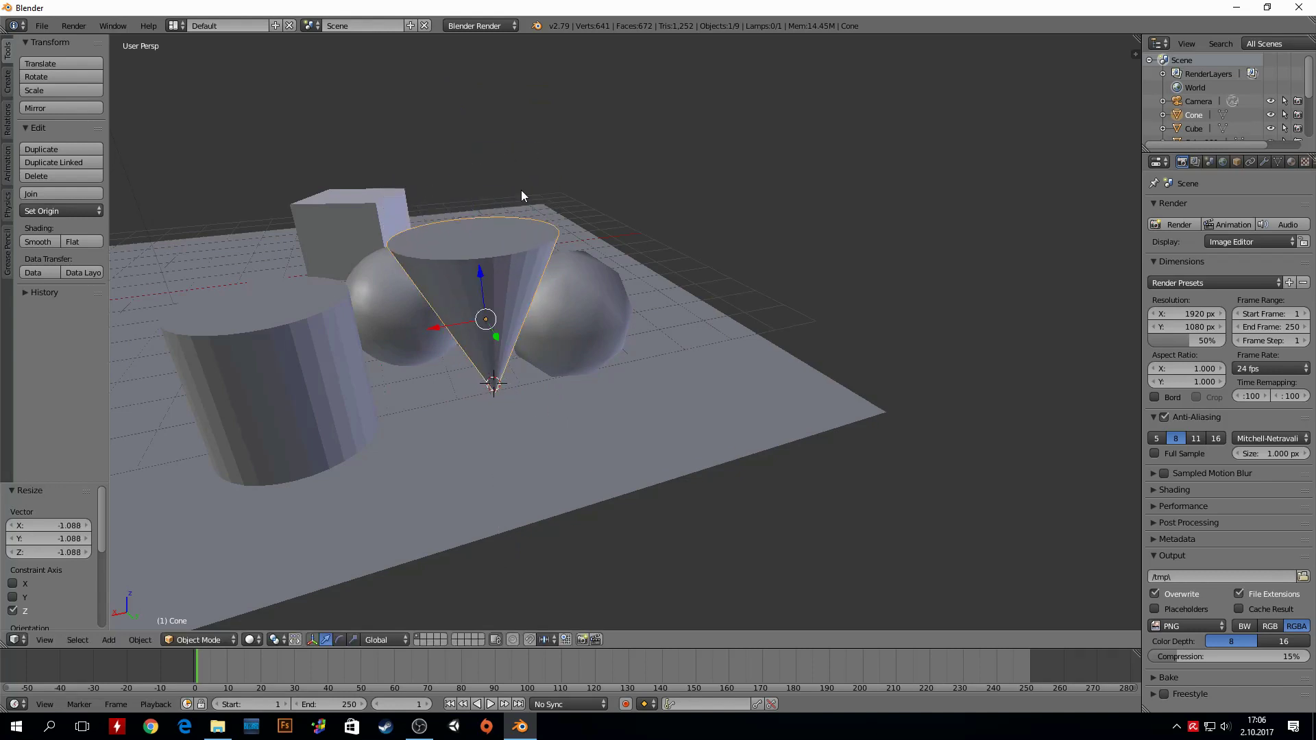
pyautogui.hotkey('shift', 'a')
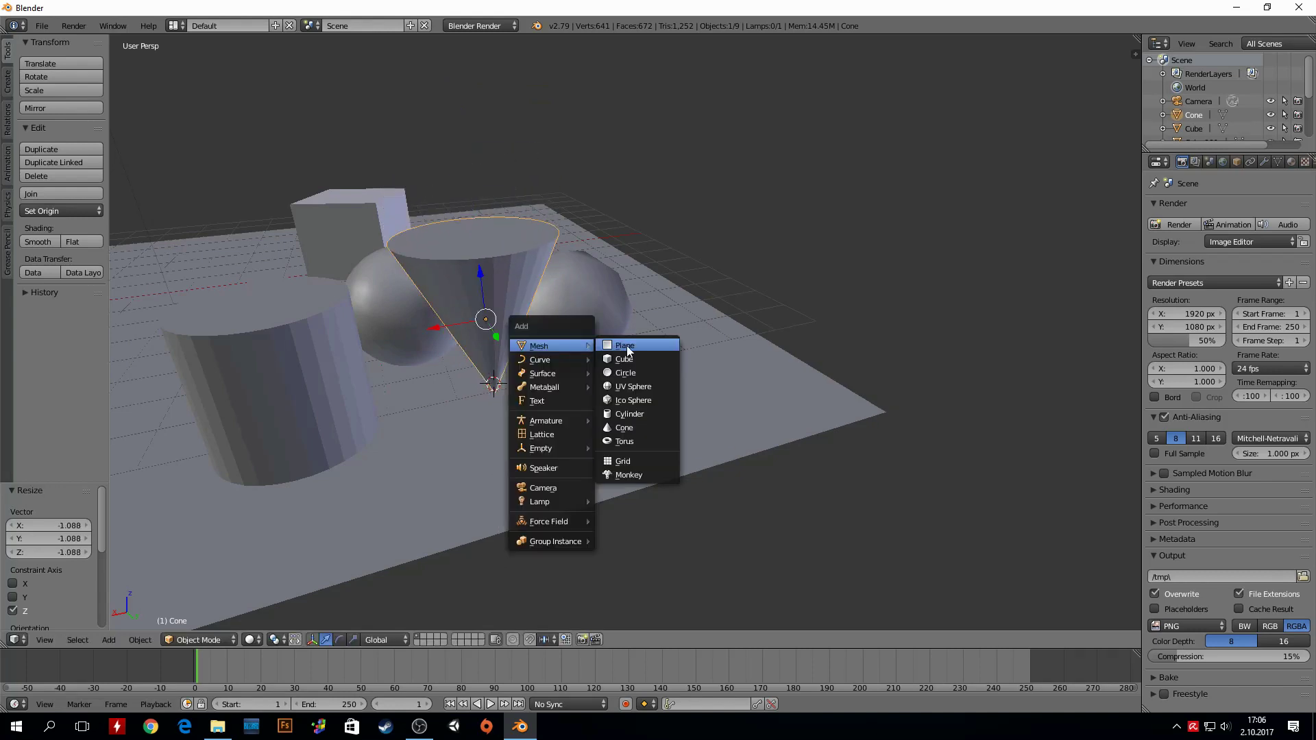
# Add a smooth-shaded torus, moving it right of the cone and lifting it into the air
pyautogui.click(628, 443)
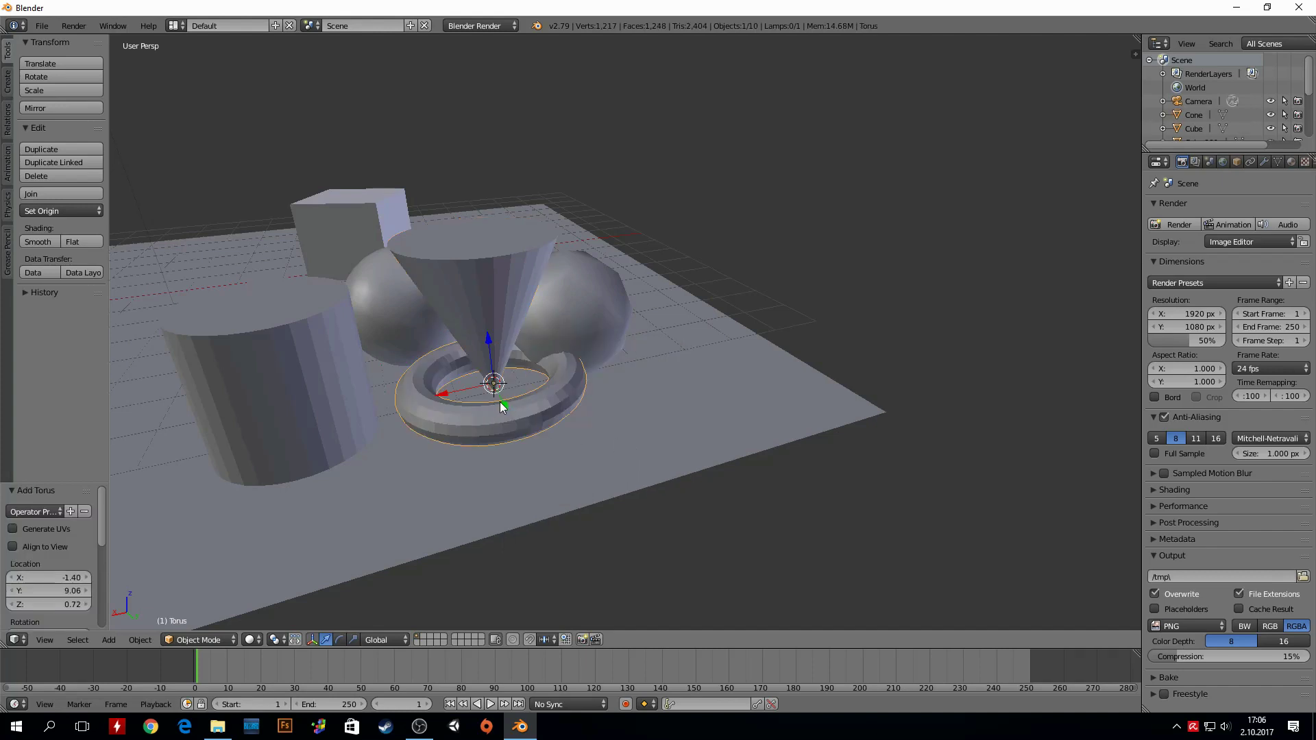
pyautogui.moveTo(499, 401)
pyautogui.mouseDown()
pyautogui.moveTo(513, 475)
pyautogui.moveTo(654, 446)
pyautogui.mouseUp()
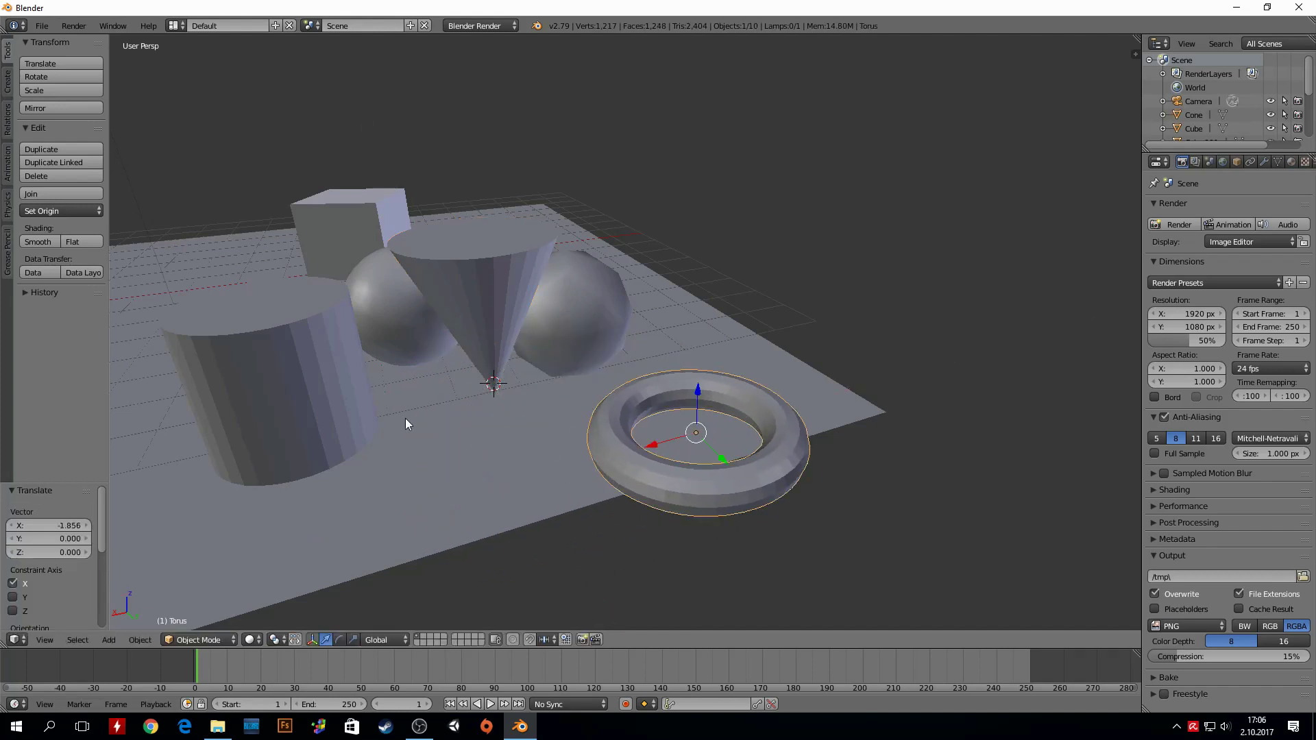
pyautogui.click(41, 243)
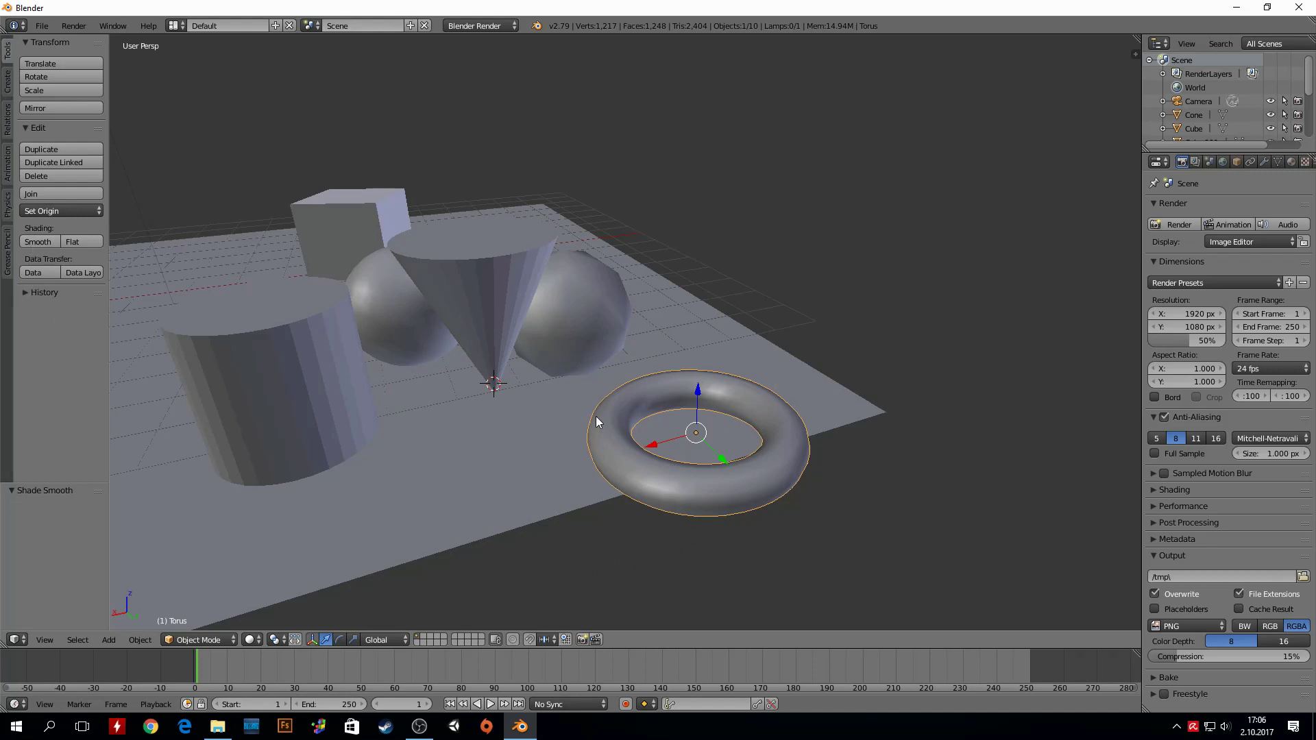
pyautogui.moveTo(701, 387); pyautogui.dragTo(664, 166)
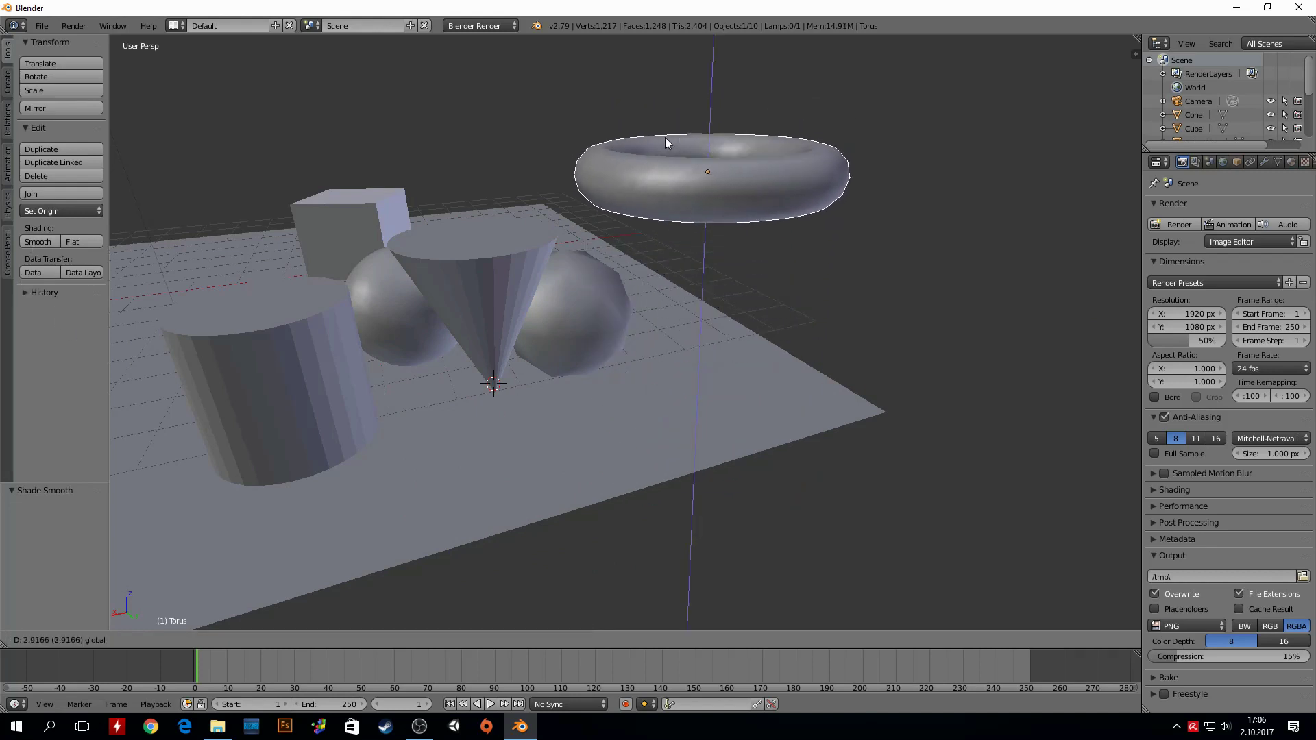
pyautogui.click(665, 166)
# Tilt the torus upright around the Y axis and shrink it to about 0.48 scale
pyautogui.press('r')
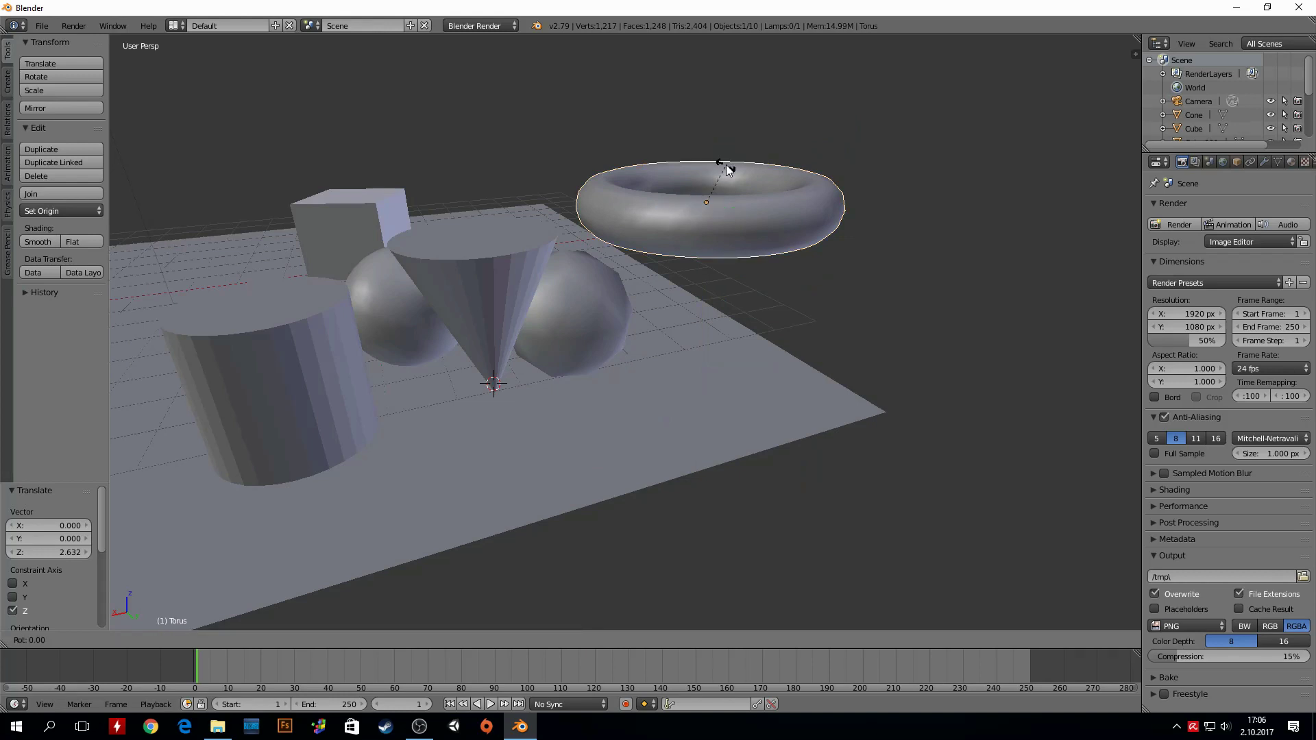
pyautogui.press('z')
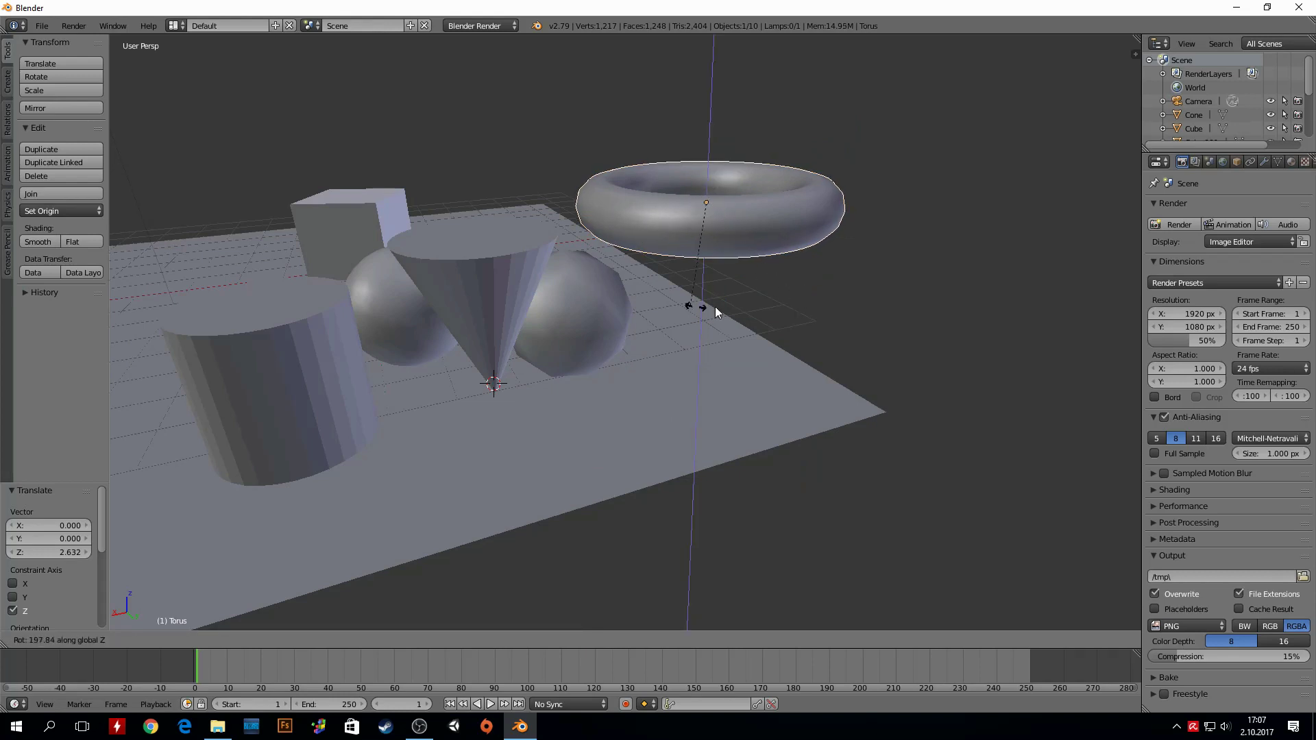
pyautogui.press('y')
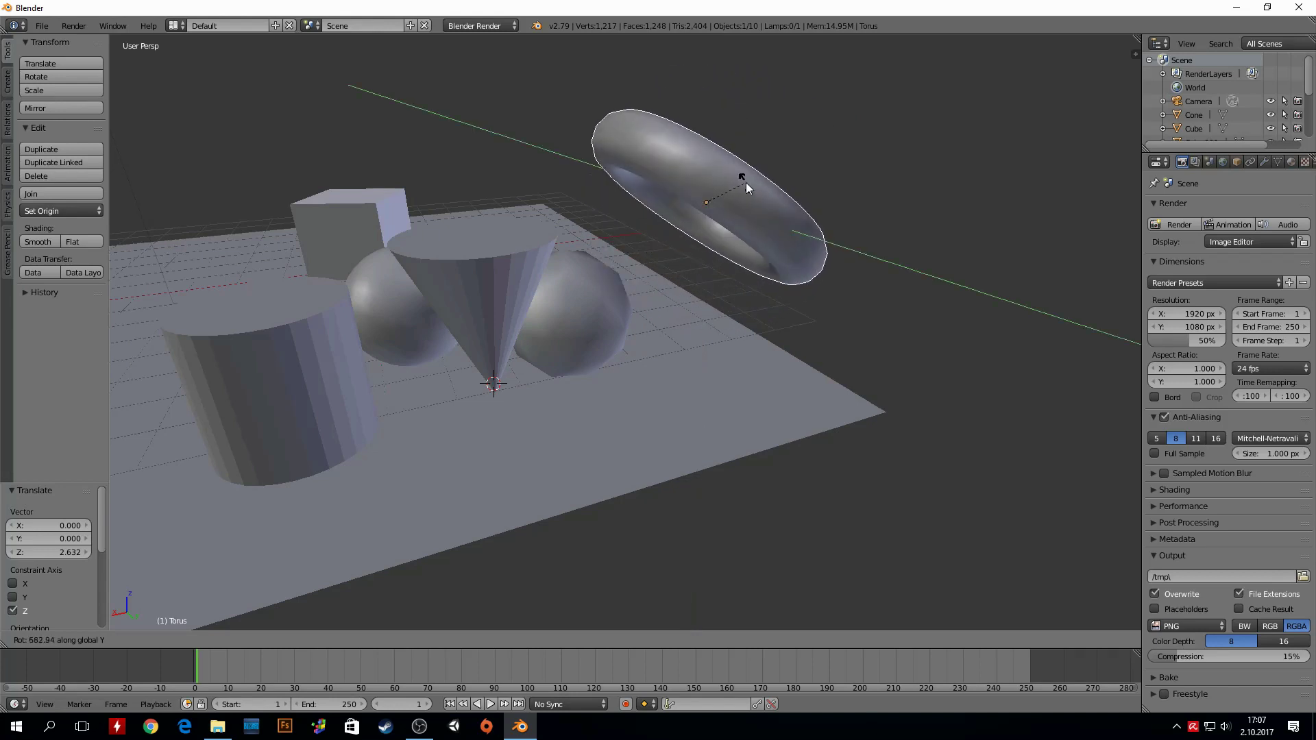
pyautogui.click(696, 205)
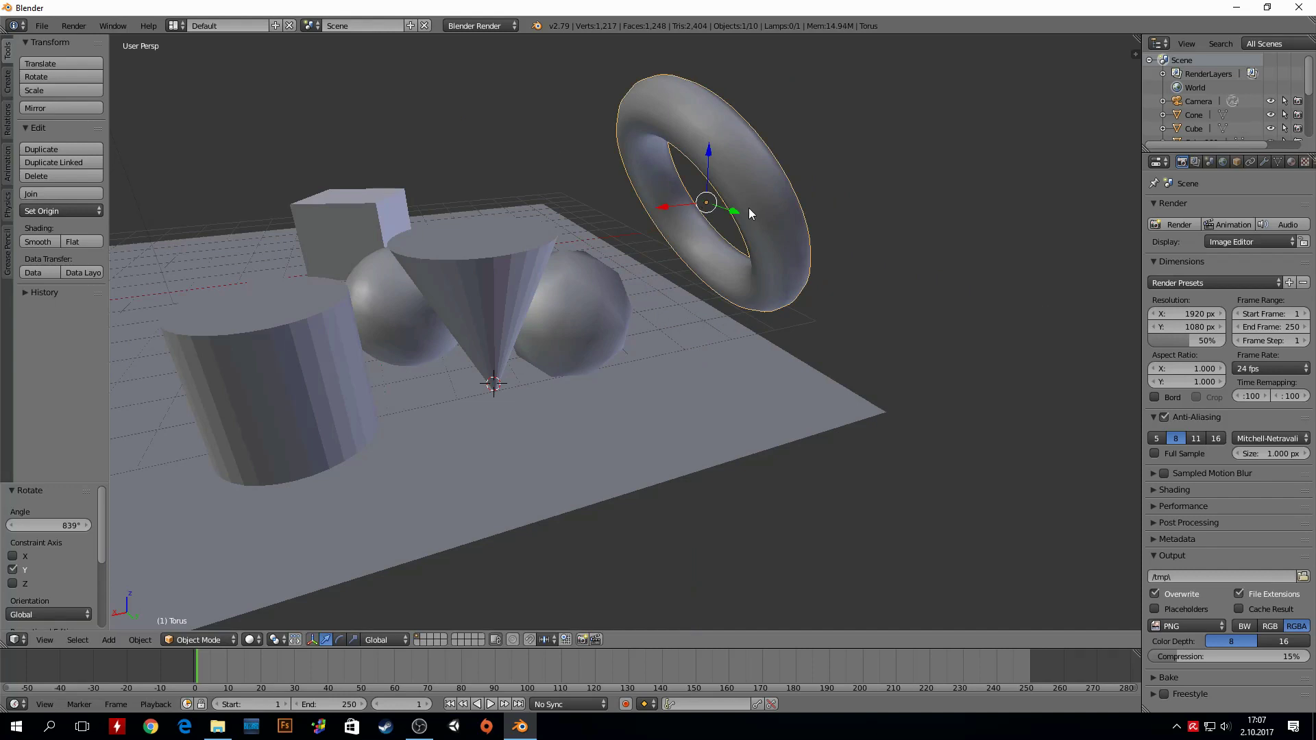
pyautogui.press('s')
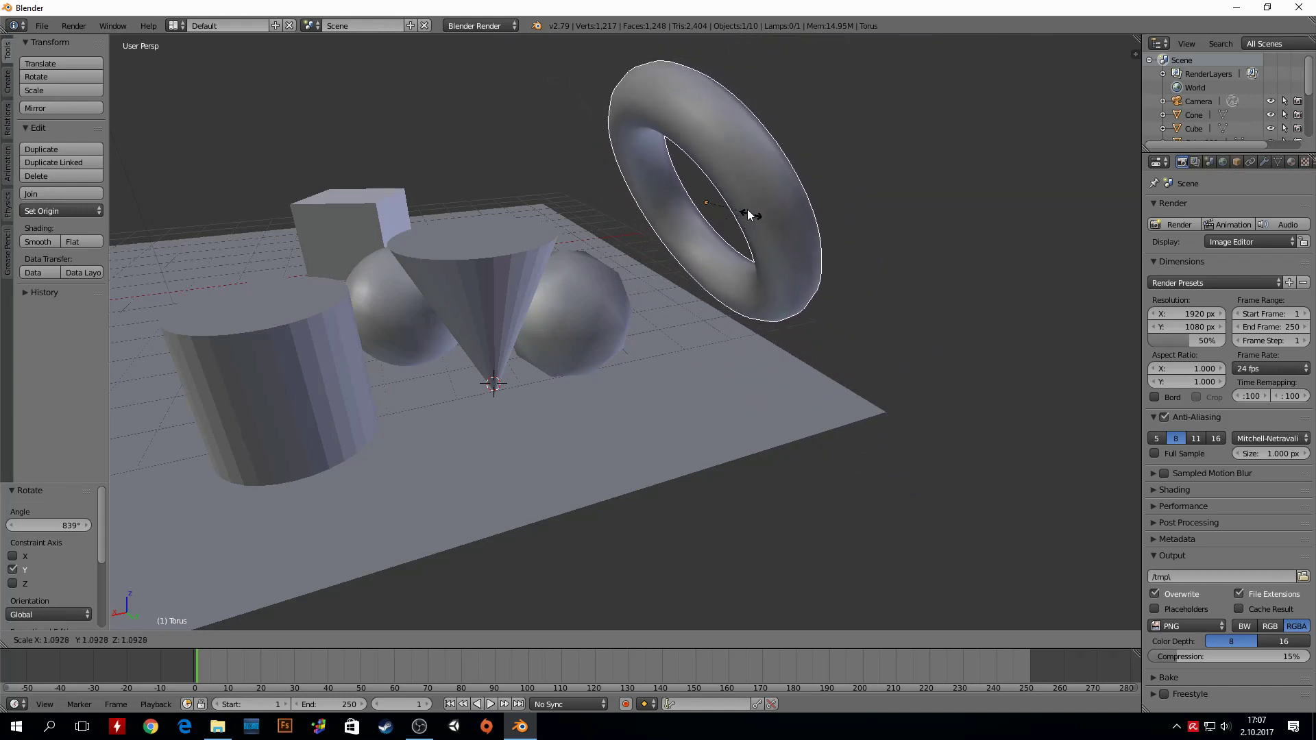
pyautogui.click(721, 211)
# Add a grid and move it about 5.46 units along X beside the floor
pyautogui.hotkey('shift', 'a')
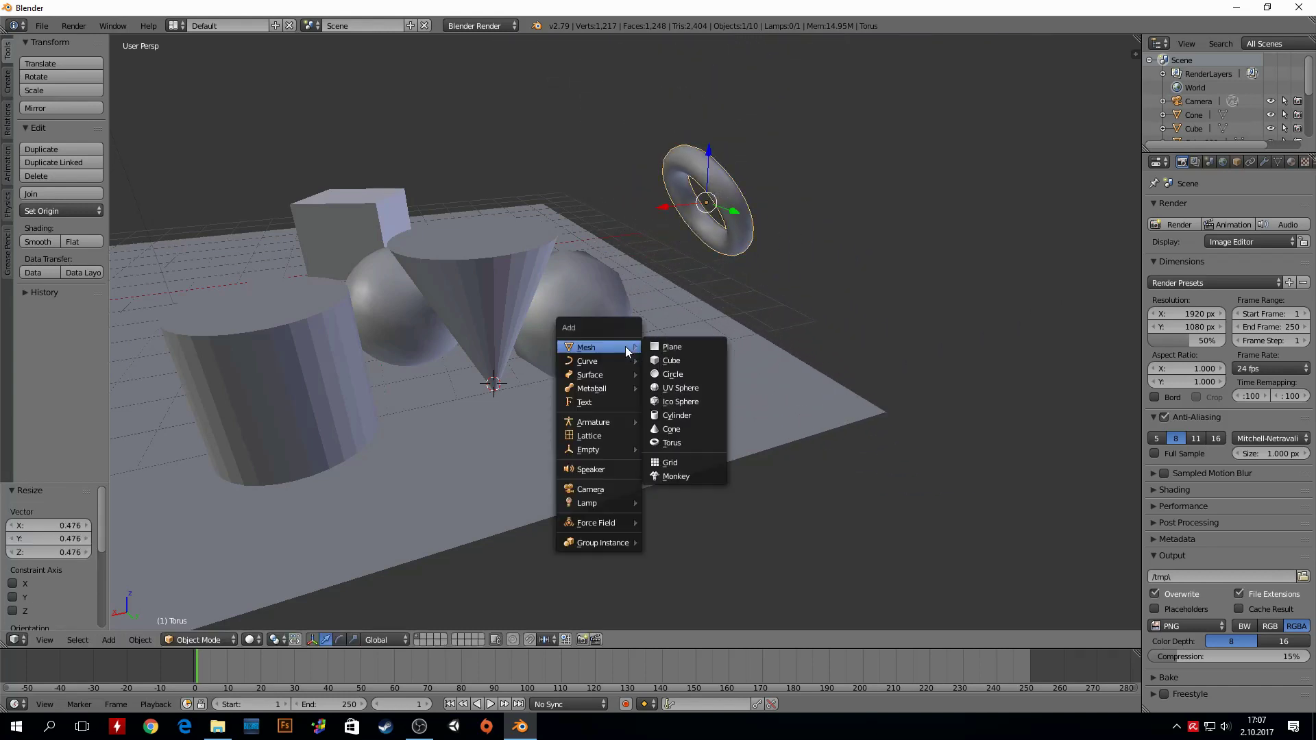
pyautogui.click(669, 462)
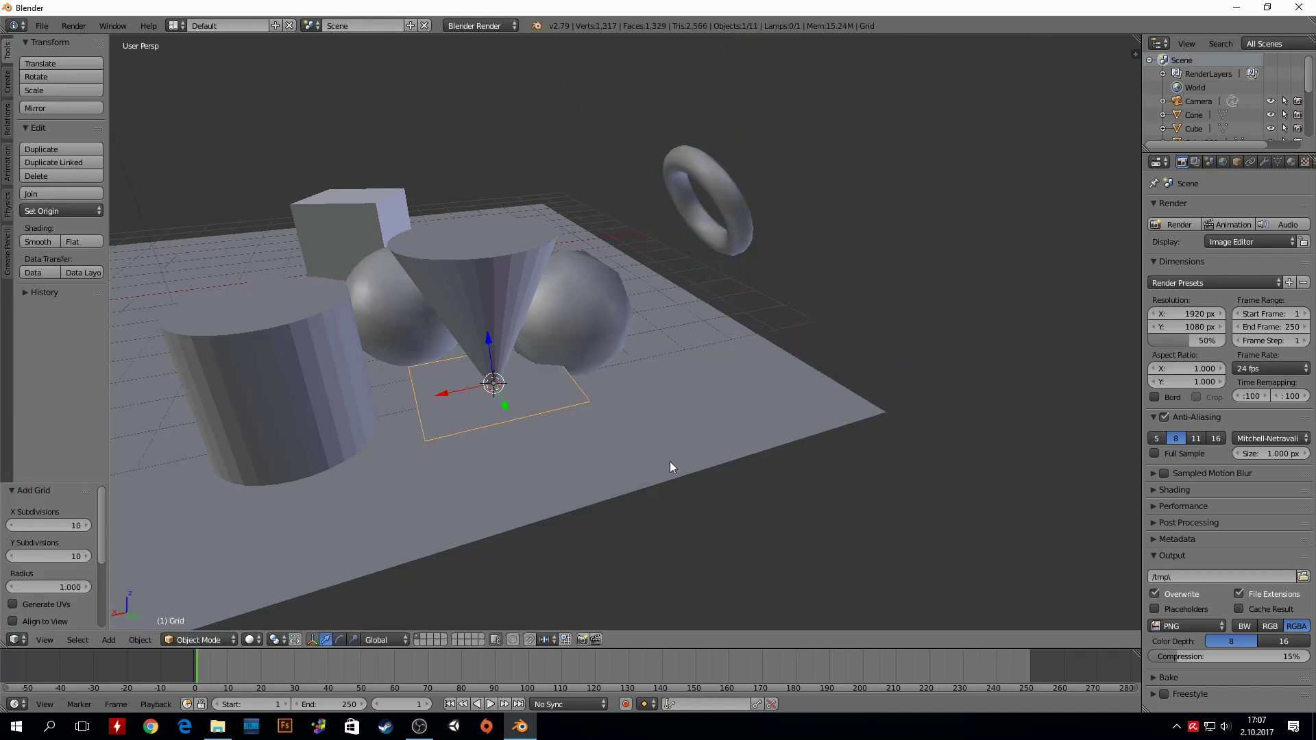
pyautogui.moveTo(503, 410)
pyautogui.mouseDown()
pyautogui.moveTo(595, 614)
pyautogui.moveTo(1010, 463)
pyautogui.mouseUp()
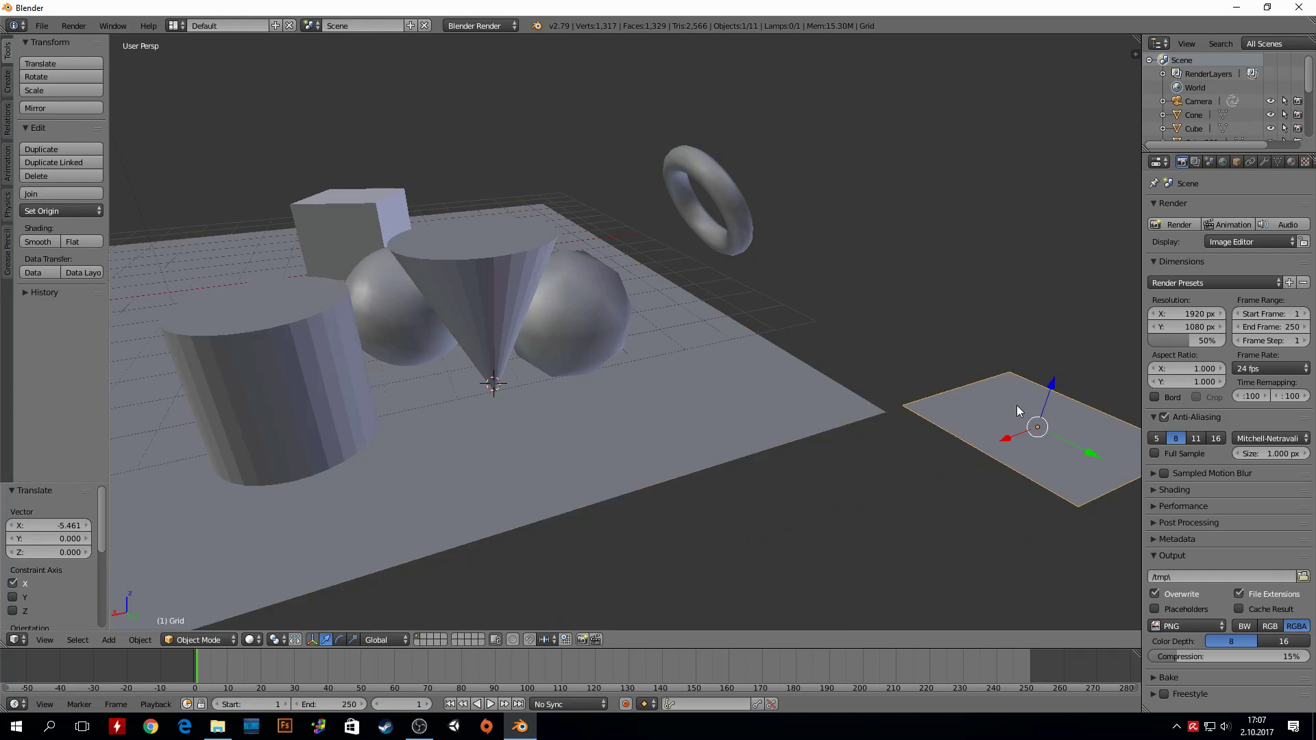
# Place the 3D cursor on the floor plane so new objects appear there
pyautogui.rightClick(790, 422)
pyautogui.rightClick(989, 426)
pyautogui.rightClick(830, 427)
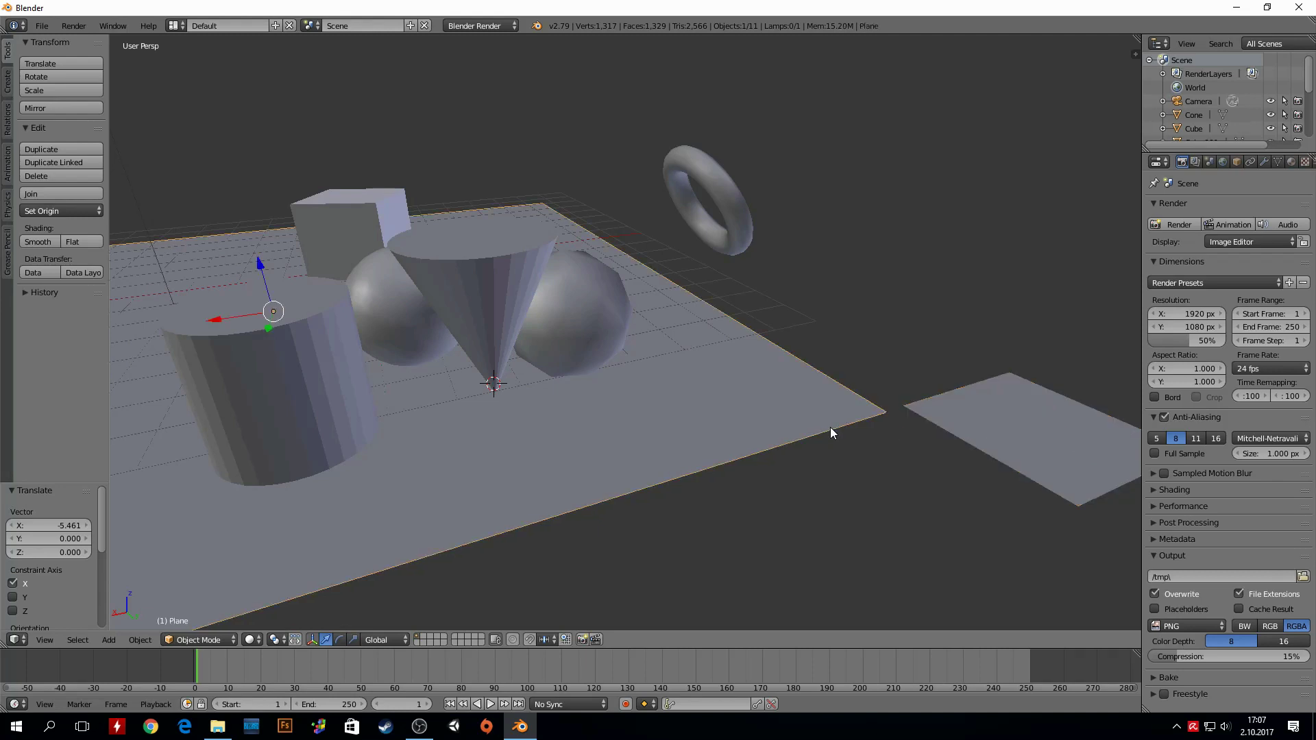
pyautogui.rightClick(979, 427)
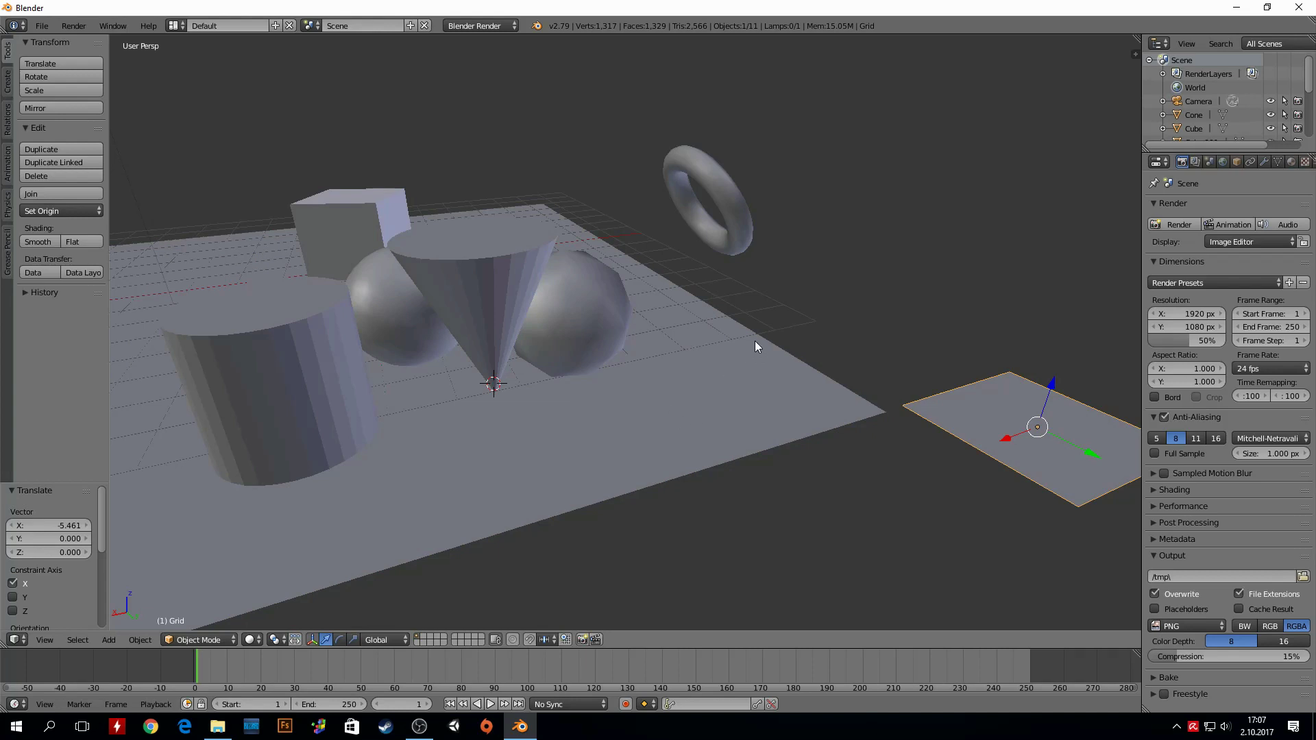
pyautogui.click(754, 404)
pyautogui.hotkey('shift', 'a')
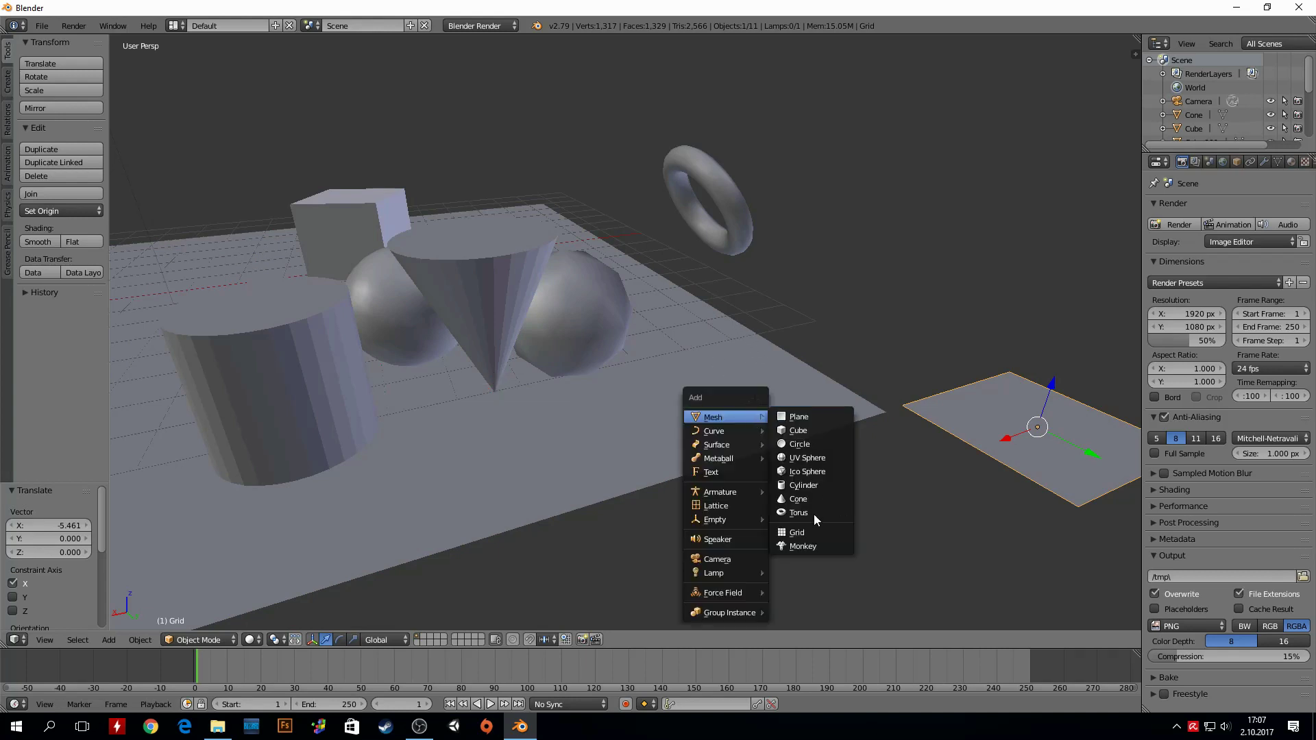
# Add a Suzanne monkey head, raise it on Z and turn it about 123° around Z
pyautogui.click(799, 546)
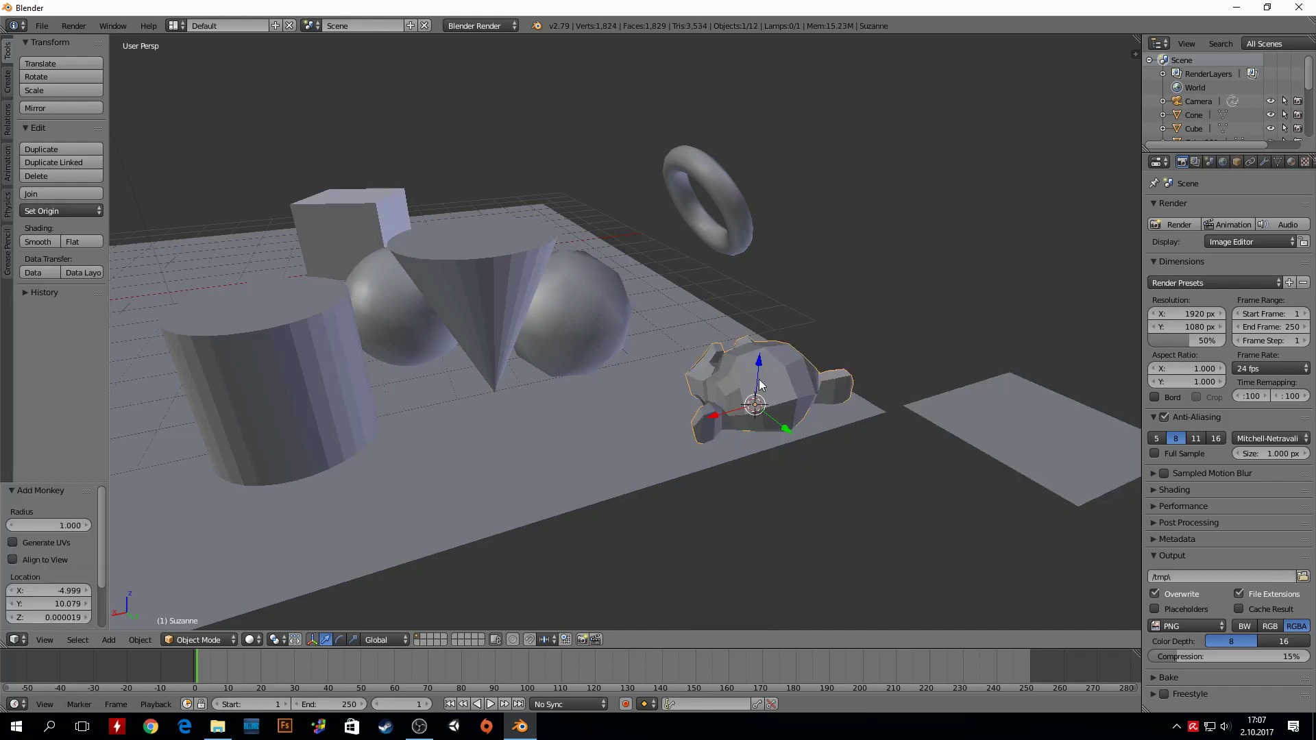
pyautogui.press('g')
pyautogui.press('z')
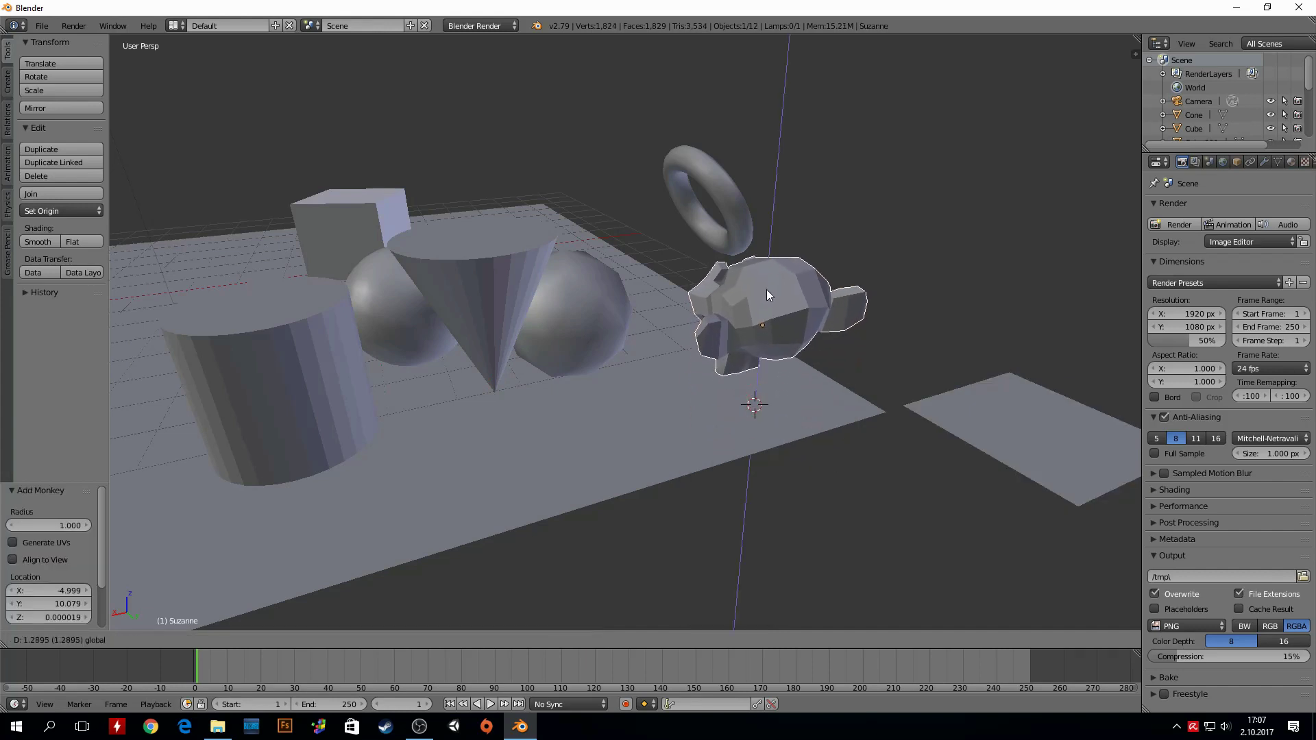
pyautogui.click(766, 290)
pyautogui.press('r')
pyautogui.press('z')
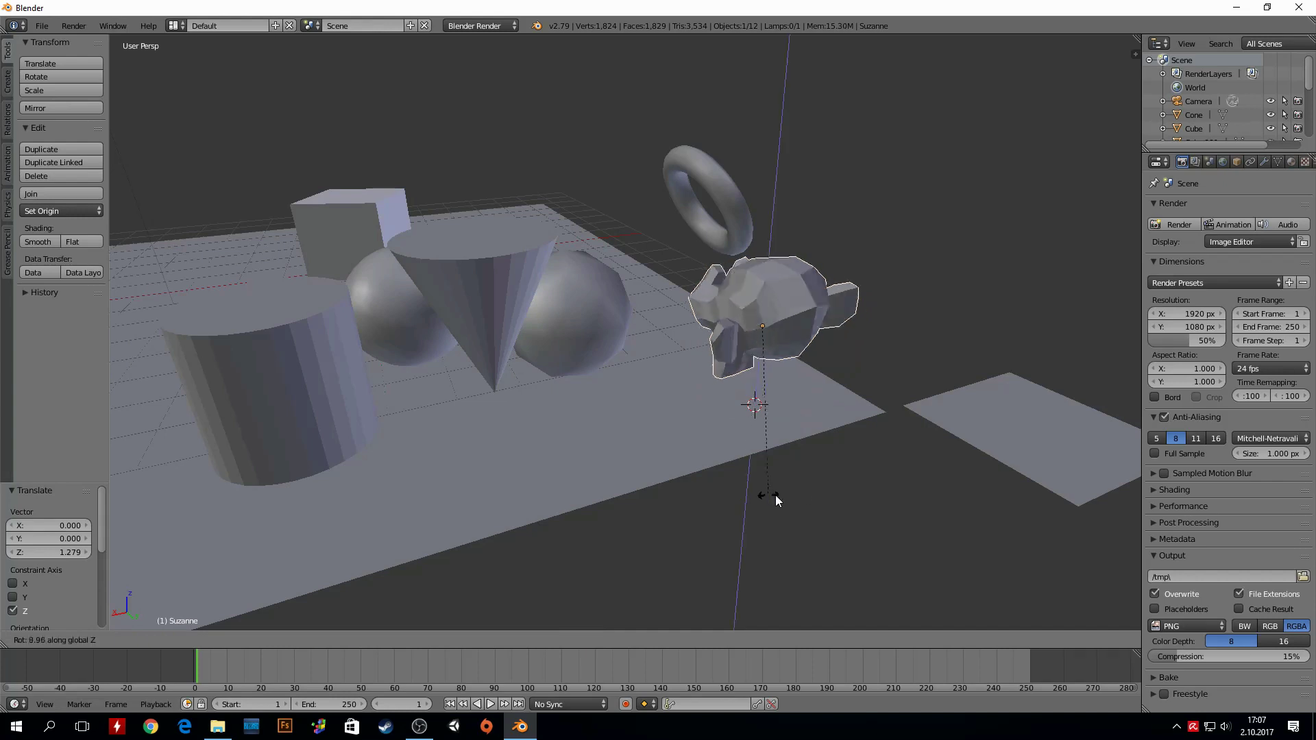
pyautogui.click(891, 264)
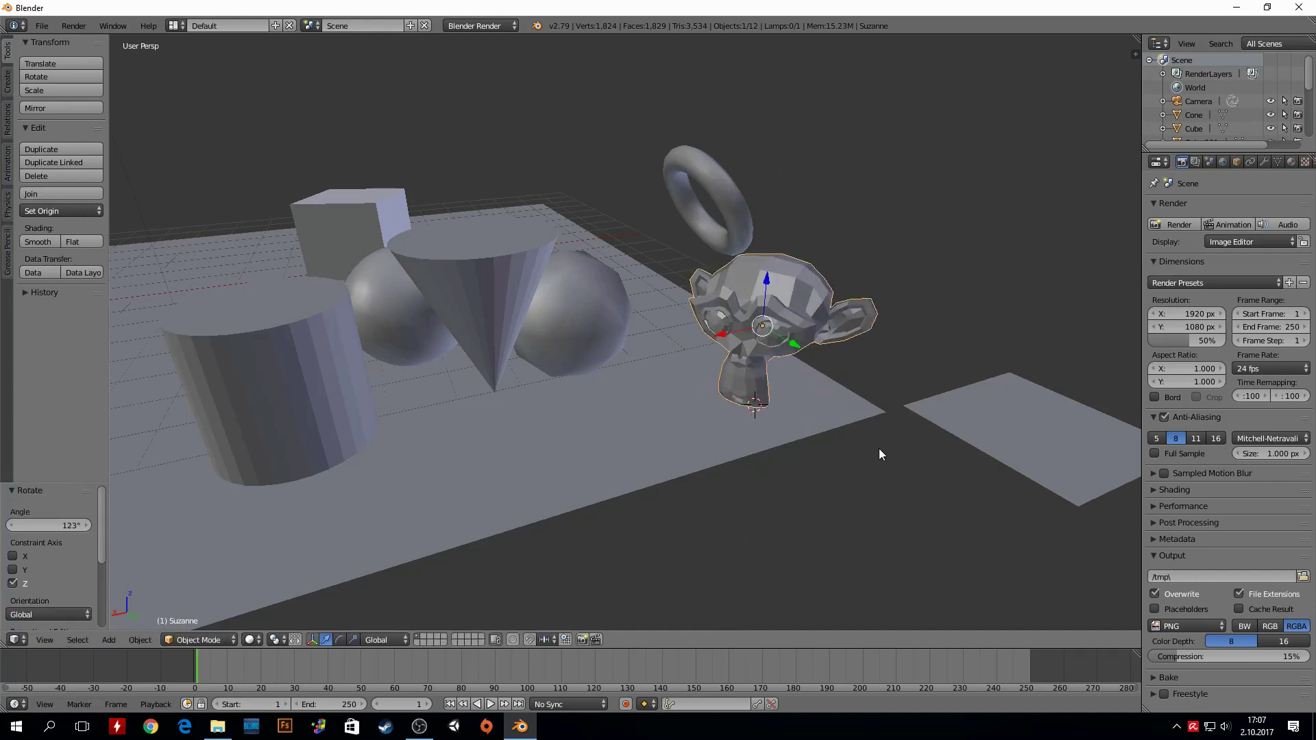
# Smooth-shade the monkey head and inspect it from several zoom levels
pyautogui.scroll(4, 890, 385)
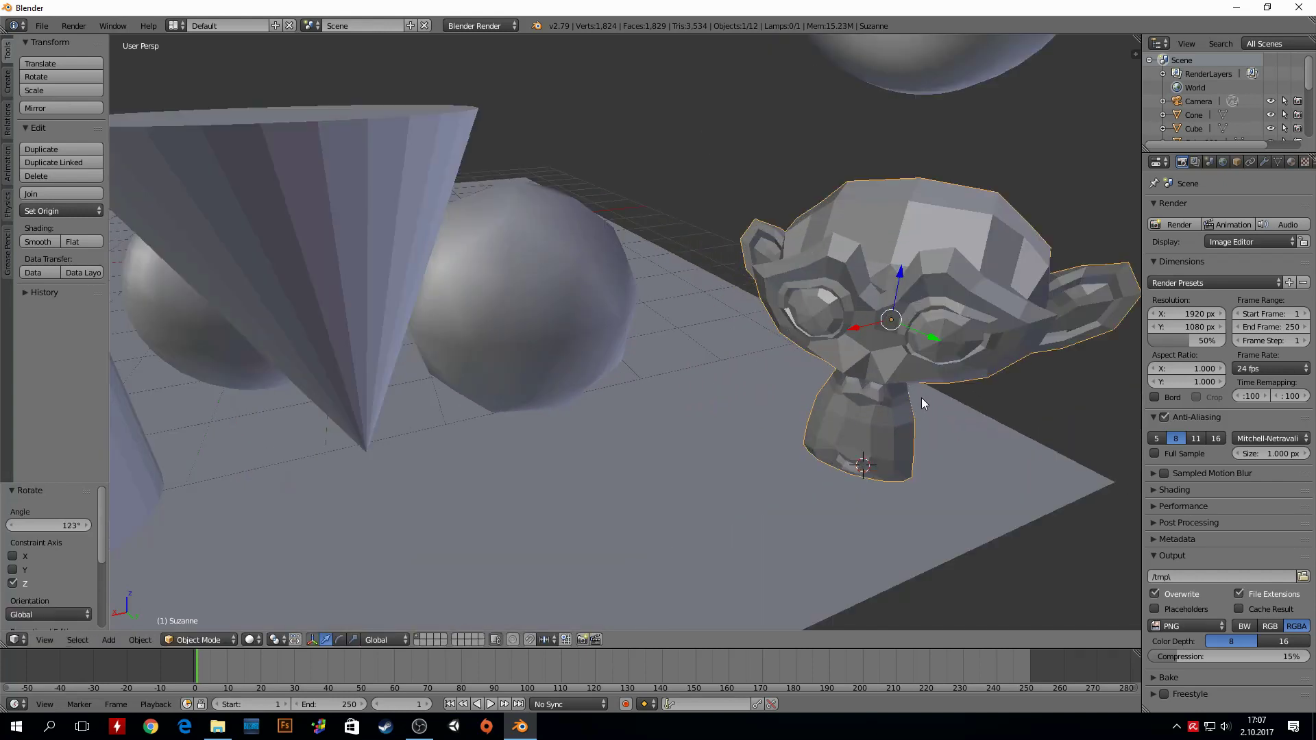
pyautogui.moveTo(921, 398)
pyautogui.mouseDown(button='middle')
pyautogui.moveTo(835, 361)
pyautogui.moveTo(837, 415)
pyautogui.mouseUp(button='middle')
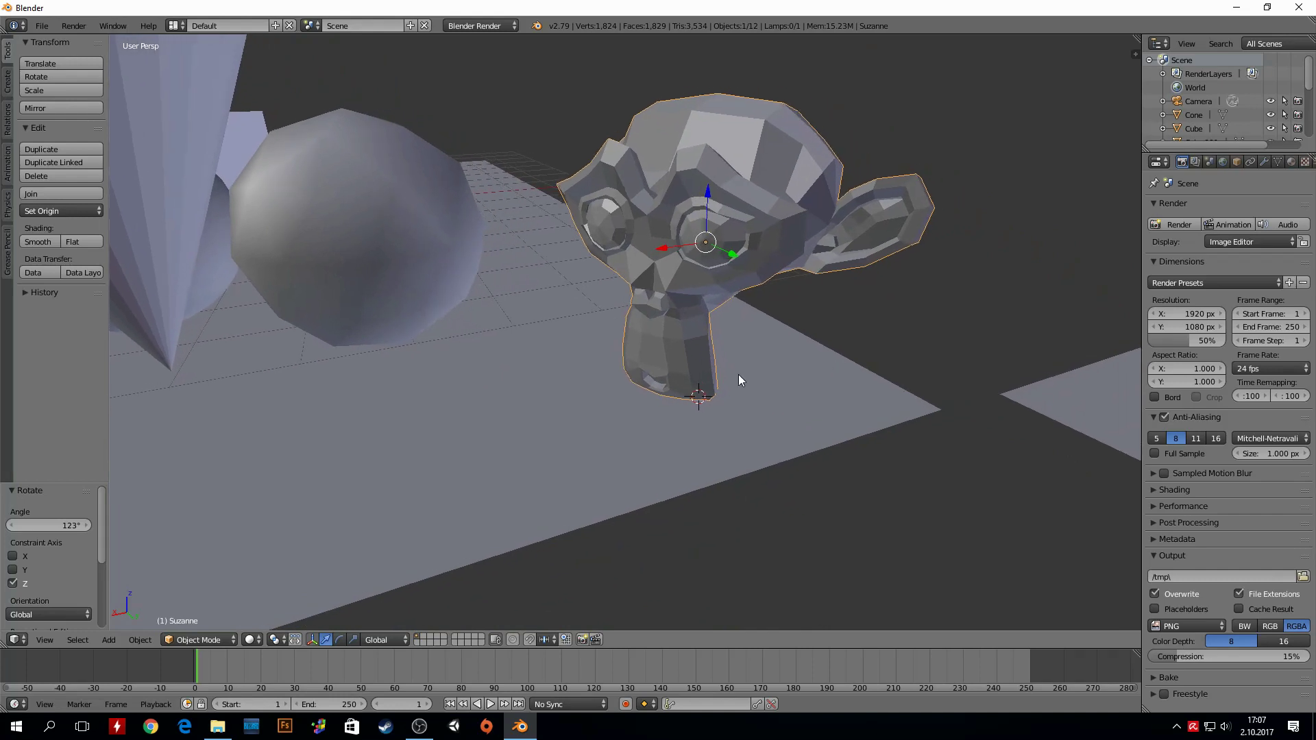
pyautogui.click(32, 242)
pyautogui.moveTo(624, 336)
pyautogui.mouseDown(button='middle')
pyautogui.moveTo(693, 295)
pyautogui.moveTo(637, 344)
pyautogui.moveTo(647, 335)
pyautogui.mouseUp(button='middle')
pyautogui.scroll(-5, 662, 318)
pyautogui.scroll(2, 644, 333)
pyautogui.scroll(-2, 641, 330)
pyautogui.scroll(1, 641, 330)
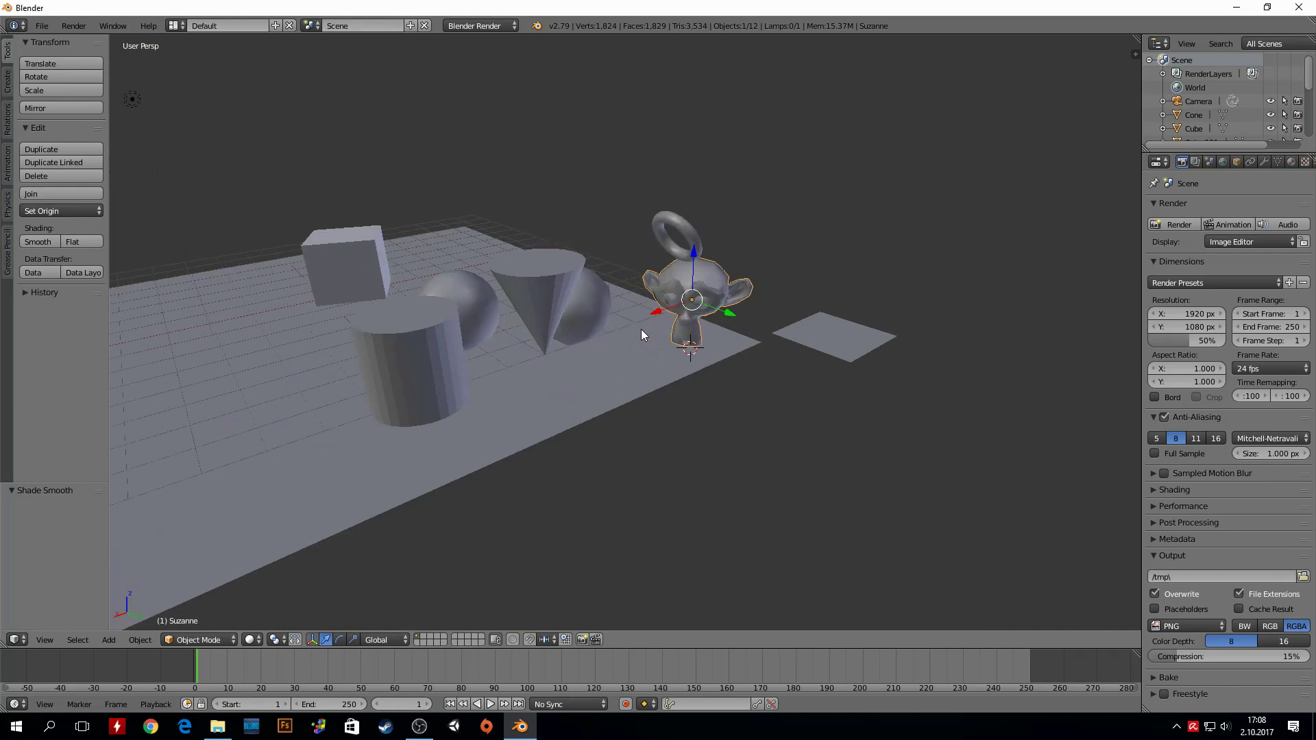